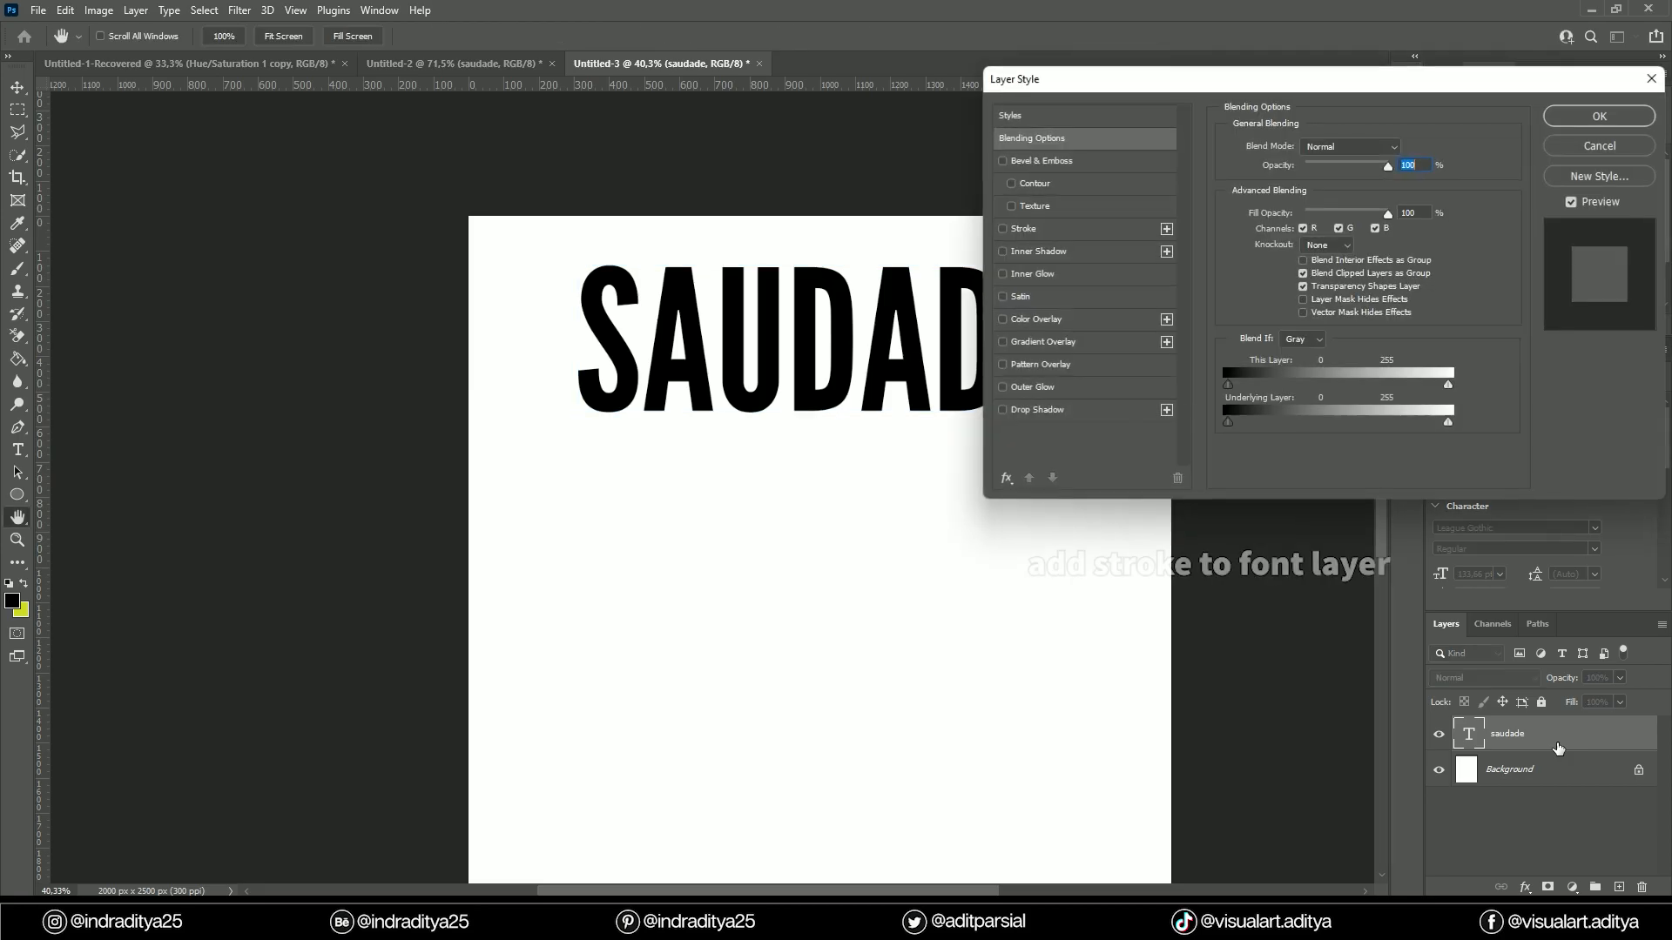
Step: Add a 10 px black stroke on the outside of the SAUDADE text layer
{"action": "left_click", "coordinate": [1037, 232]}
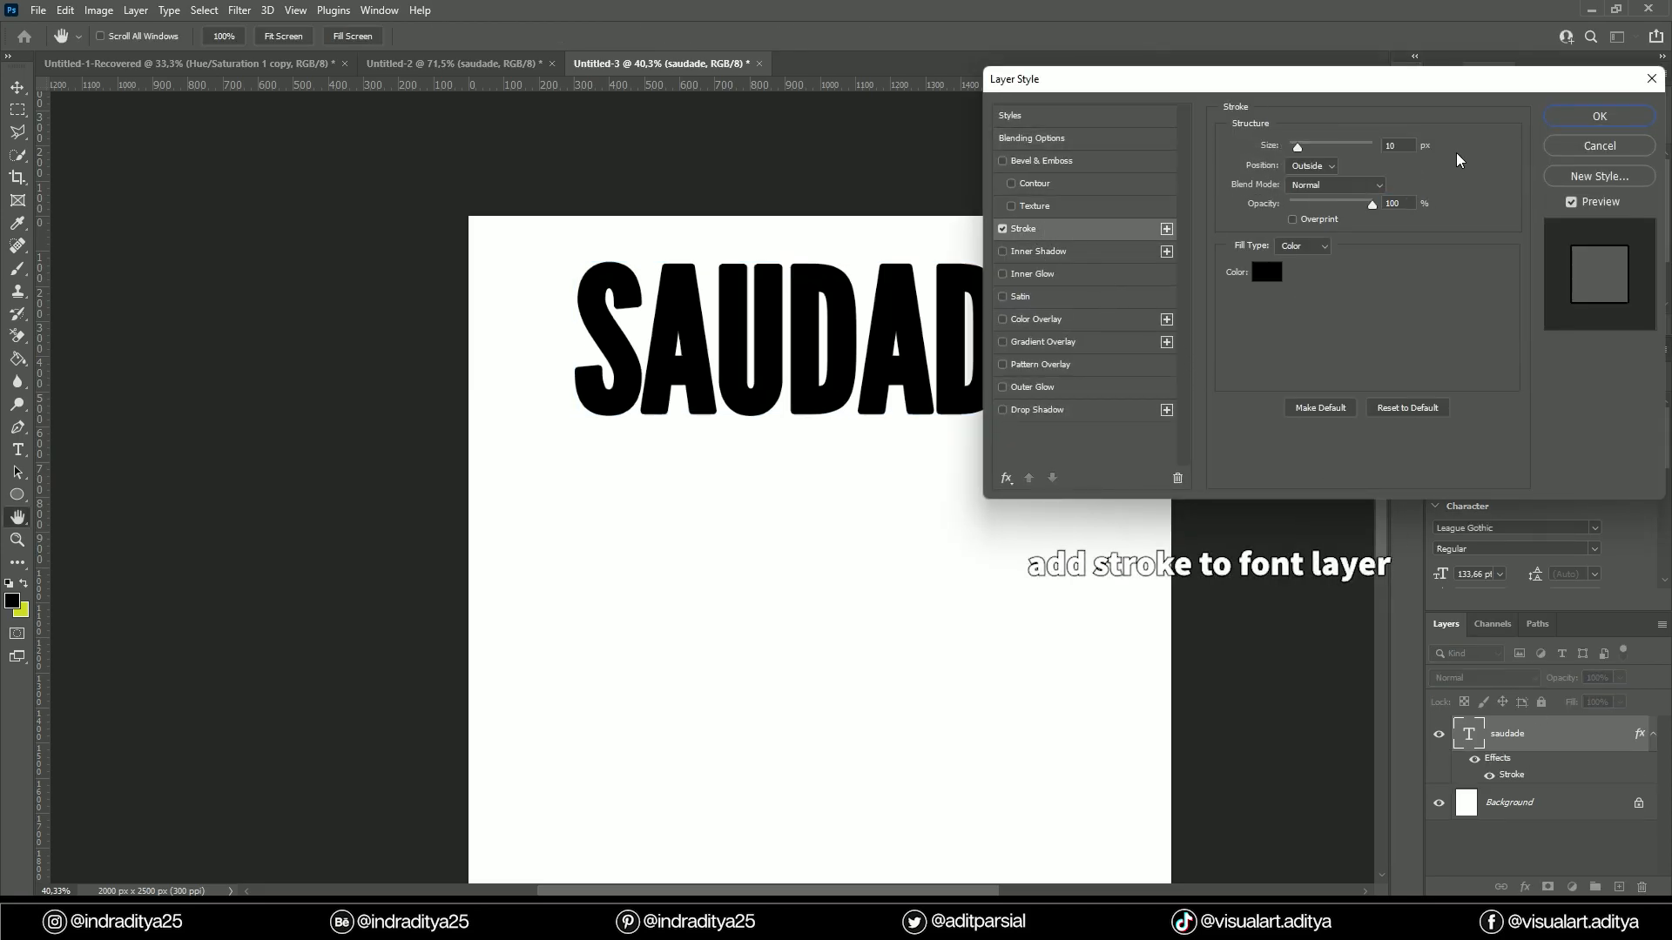
{"action": "left_click", "coordinate": [1594, 116]}
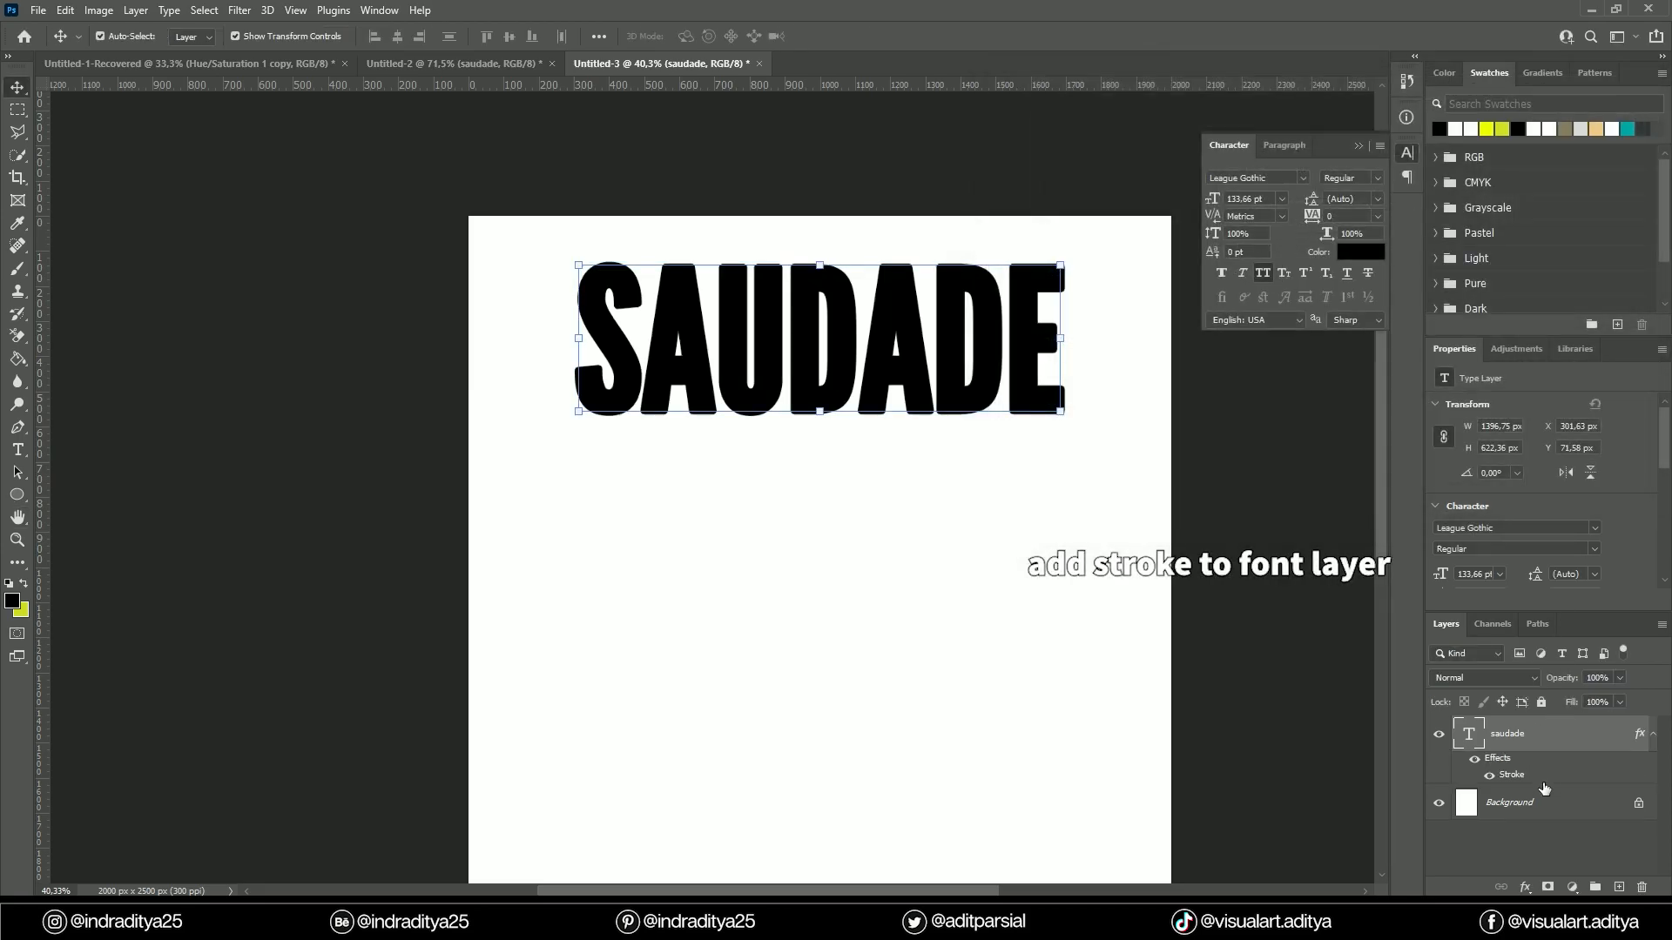
Step: Add a white solid color fill layer beneath the SAUDADE text and convert both layers into one smart object
{"action": "left_click", "coordinate": [1575, 888]}
{"action": "left_click", "coordinate": [1559, 579]}
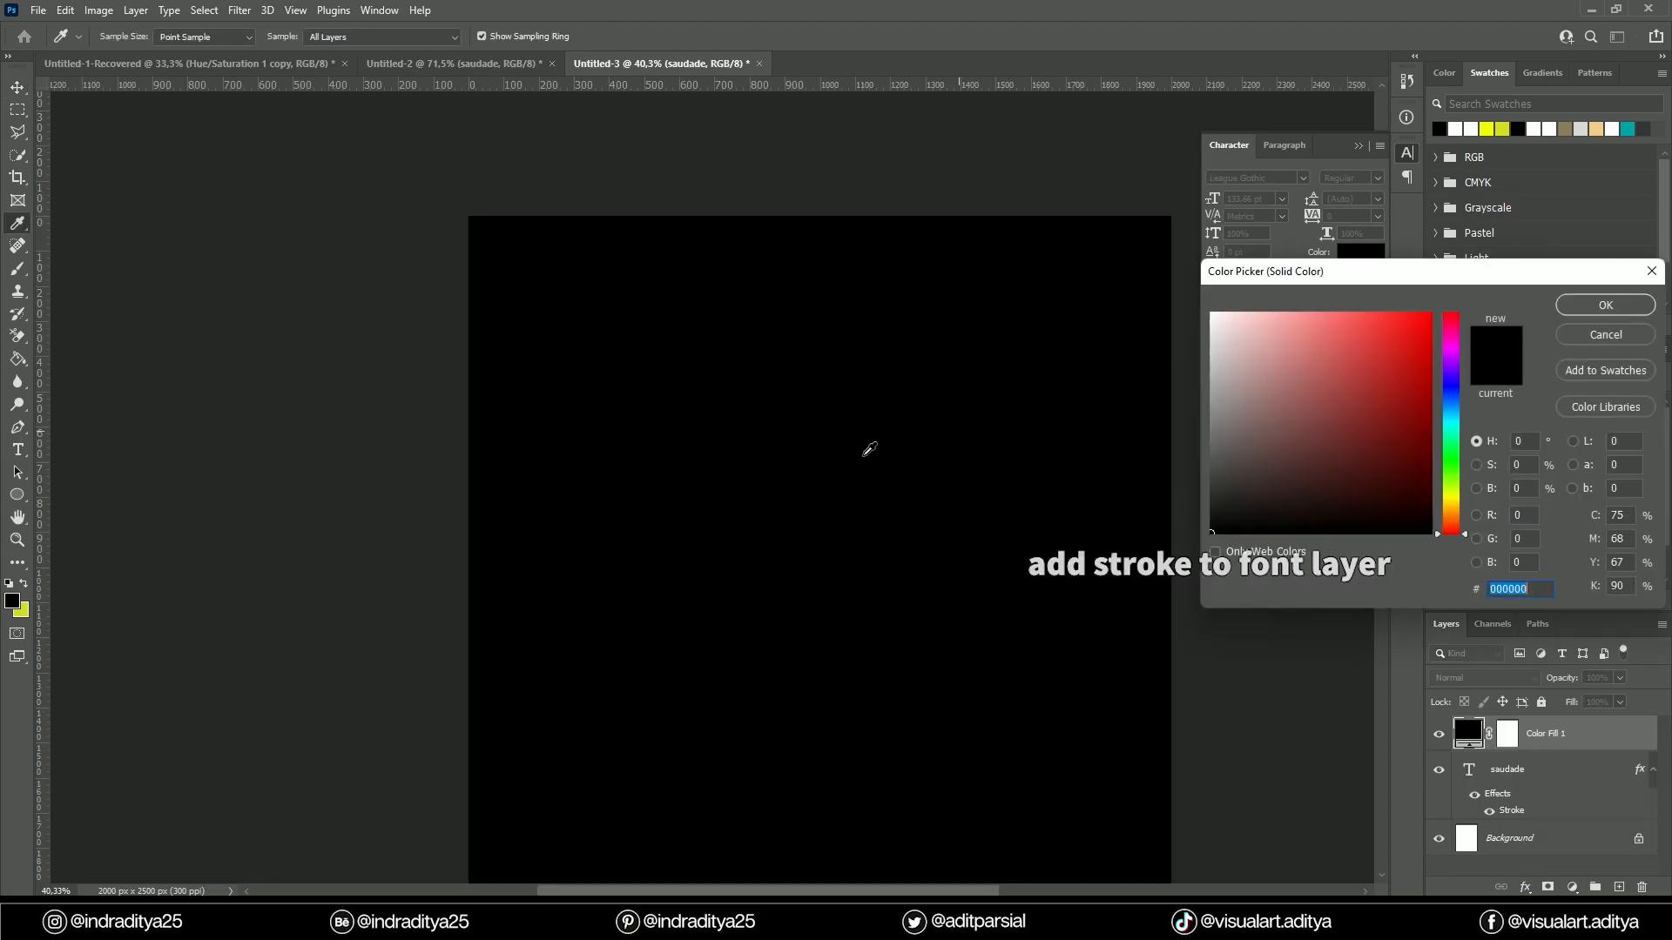
{"action": "left_click", "coordinate": [1212, 313]}
{"action": "left_click", "coordinate": [1604, 305]}
{"action": "left_click_drag", "start_coordinate": [1550, 734], "coordinate": [1531, 788]}
{"action": "right_click", "coordinate": [1529, 738]}
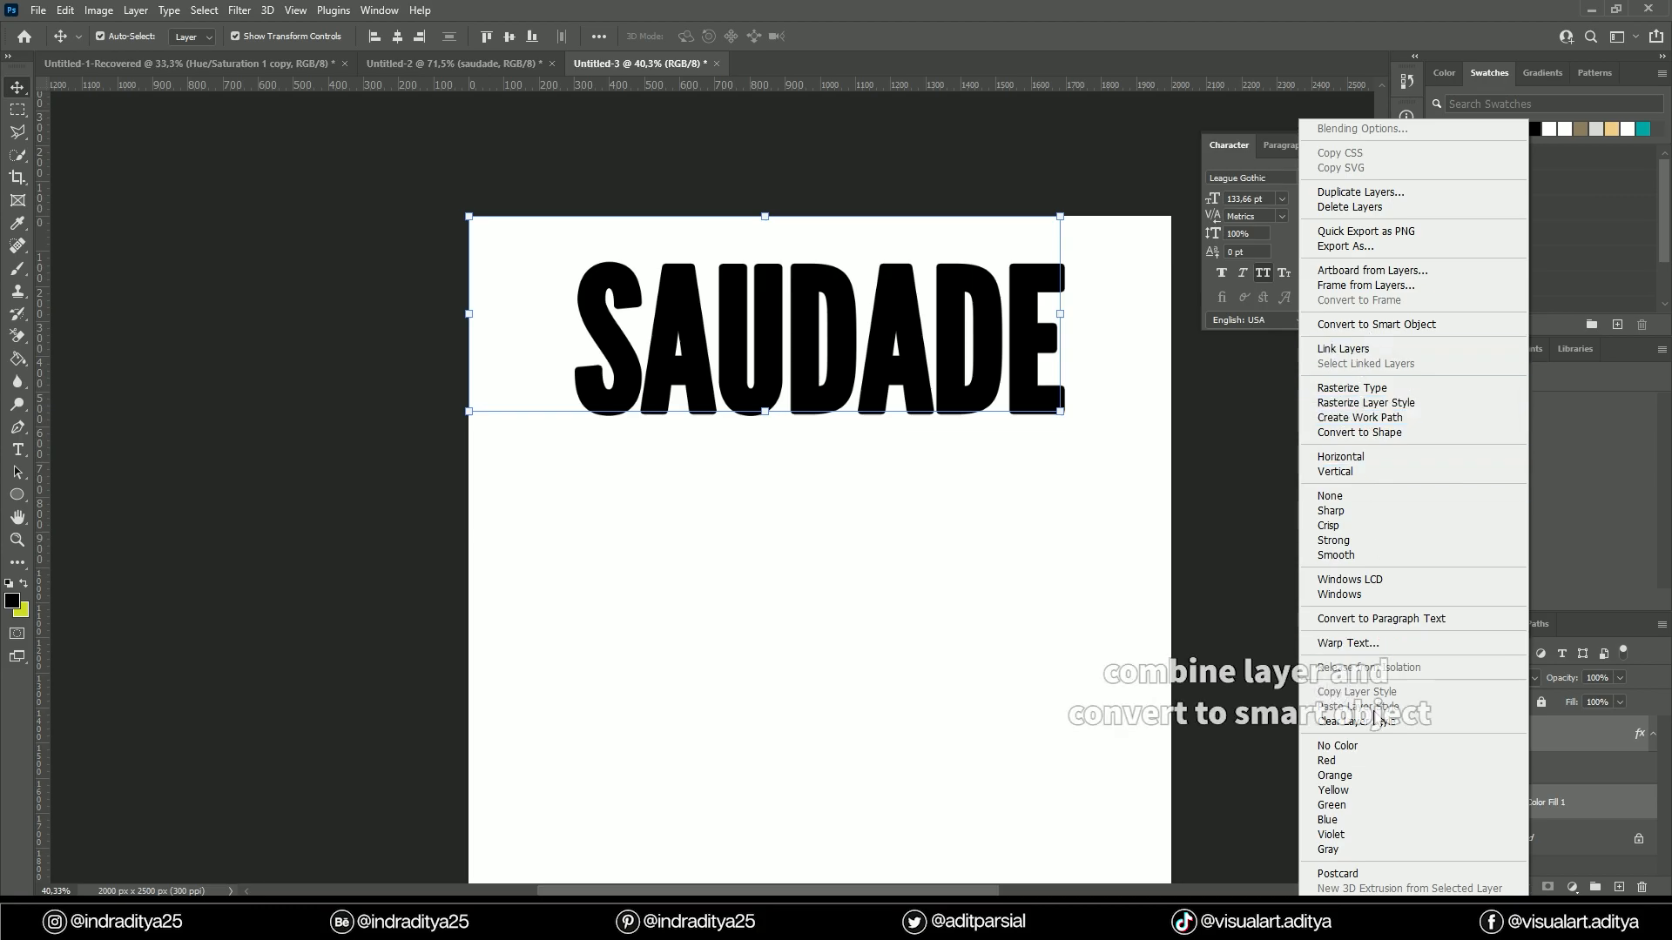
{"action": "left_click", "coordinate": [1355, 324]}
Step: Apply a Filter Gallery effect to the smart object that renders the letters black on a yellow-green background
{"action": "left_click", "coordinate": [239, 9]}
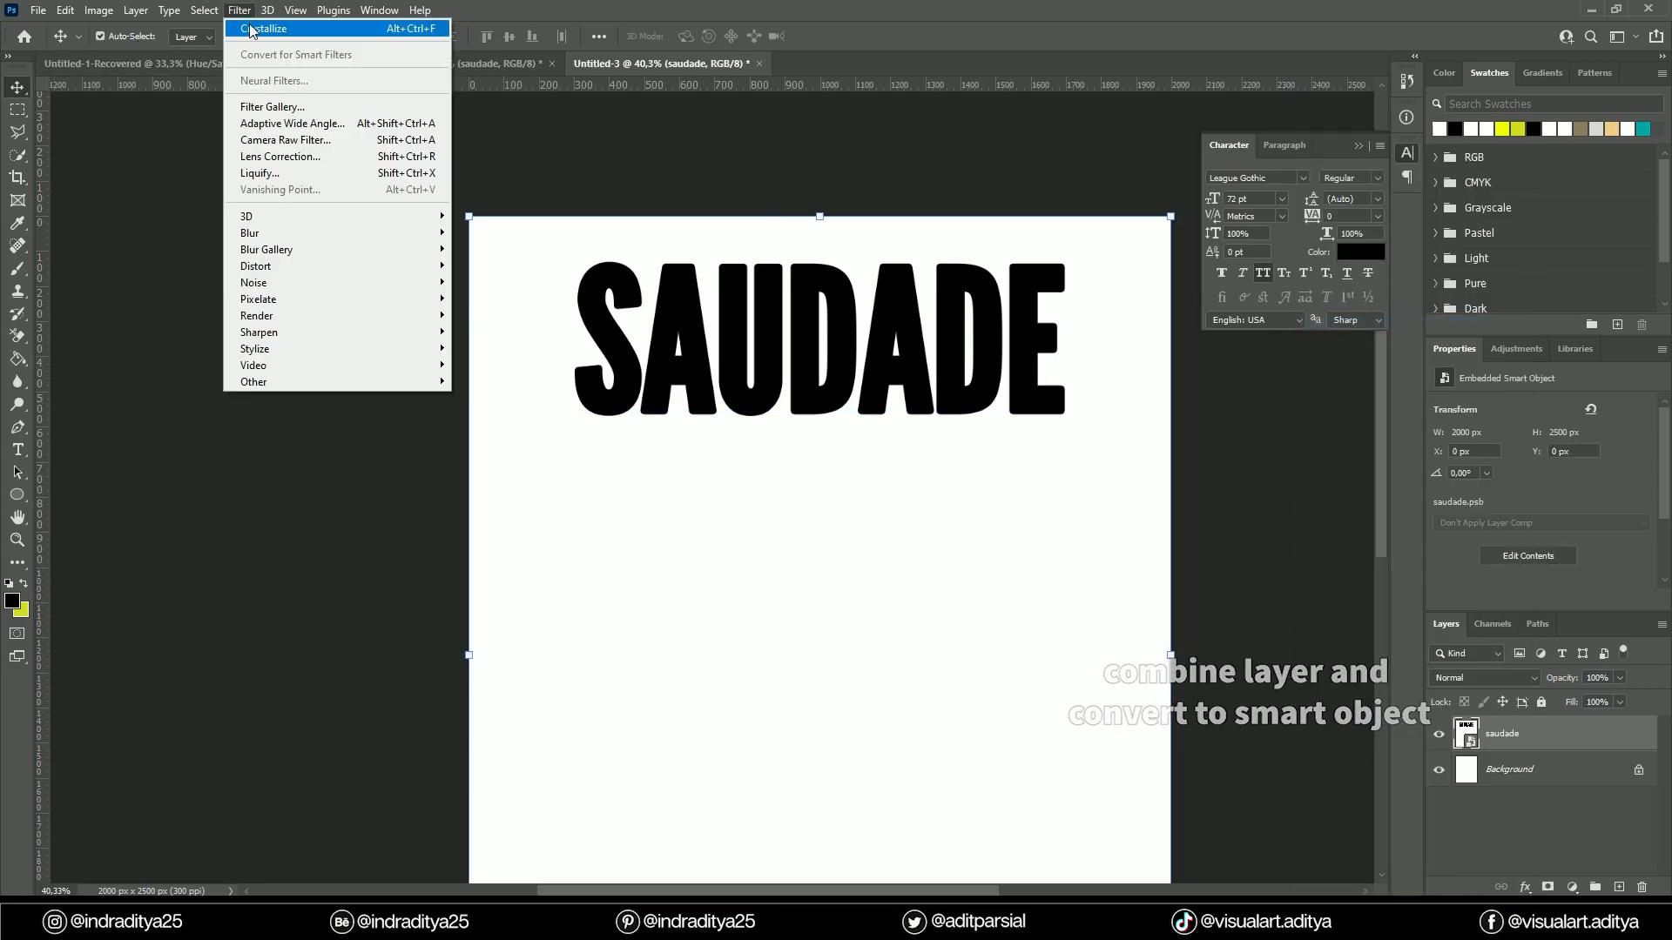
{"action": "left_click", "coordinate": [252, 26]}
{"action": "left_click_drag", "start_coordinate": [817, 876], "coordinate": [913, 850]}
{"action": "left_click", "coordinate": [1519, 191]}
{"action": "left_click", "coordinate": [1545, 51]}
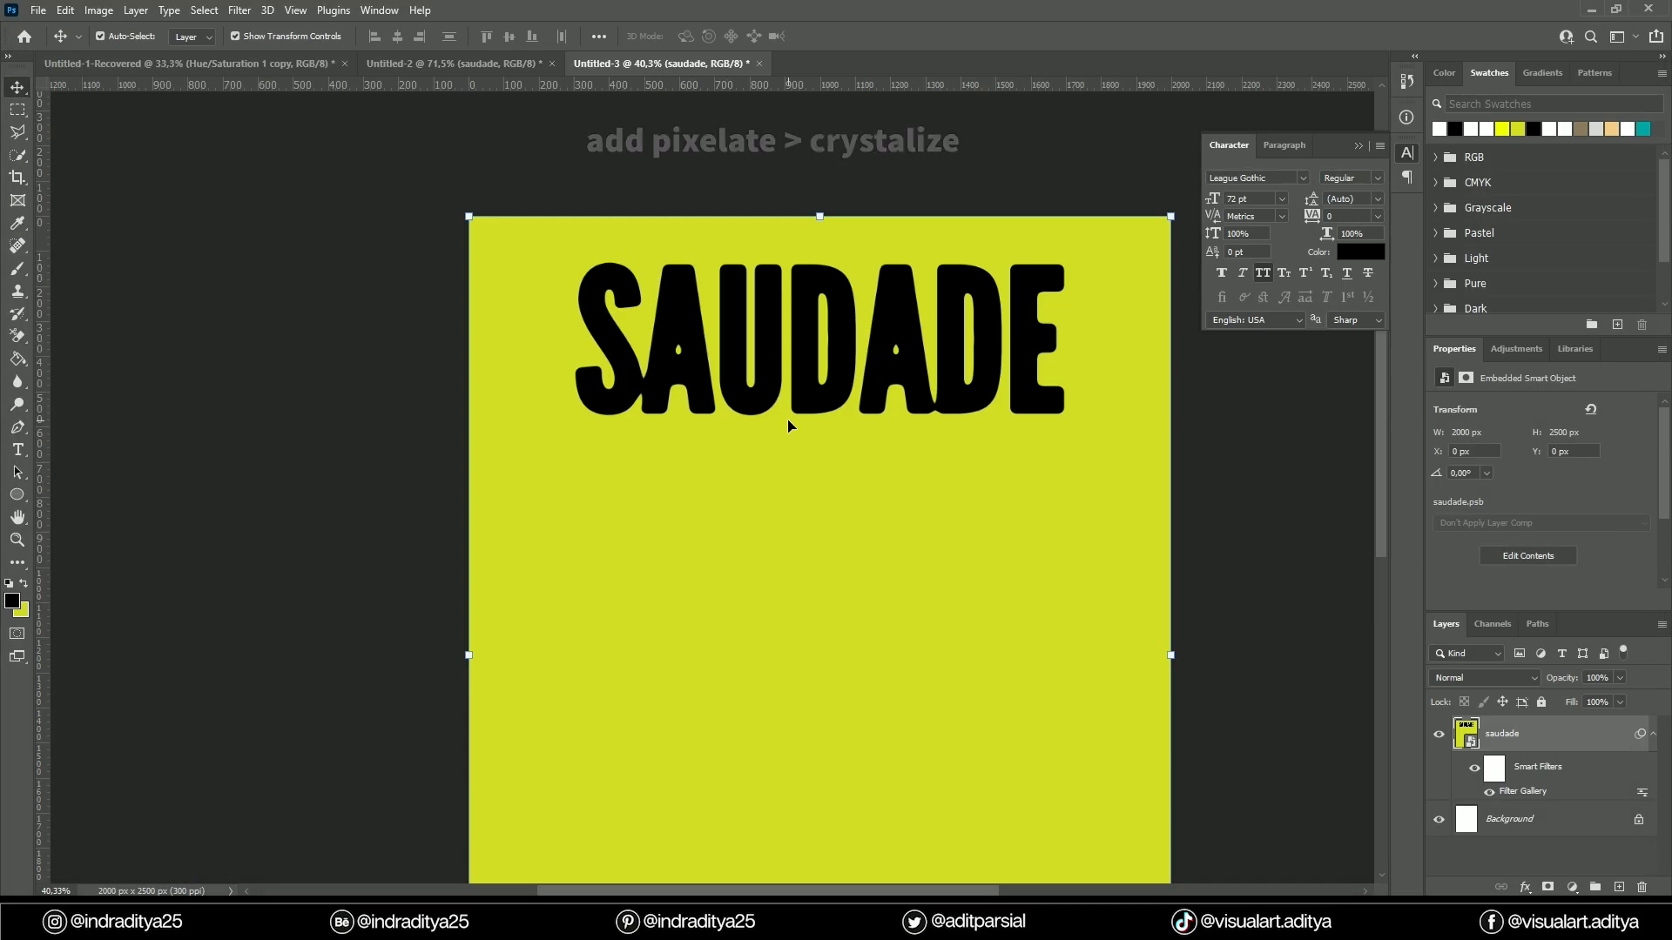
Step: Apply the Crystallize filter to the saudade smart object with a cell size of 3
{"action": "left_click", "coordinate": [239, 10]}
{"action": "mouse_move", "coordinate": [359, 309]}
{"action": "left_click", "coordinate": [498, 315]}
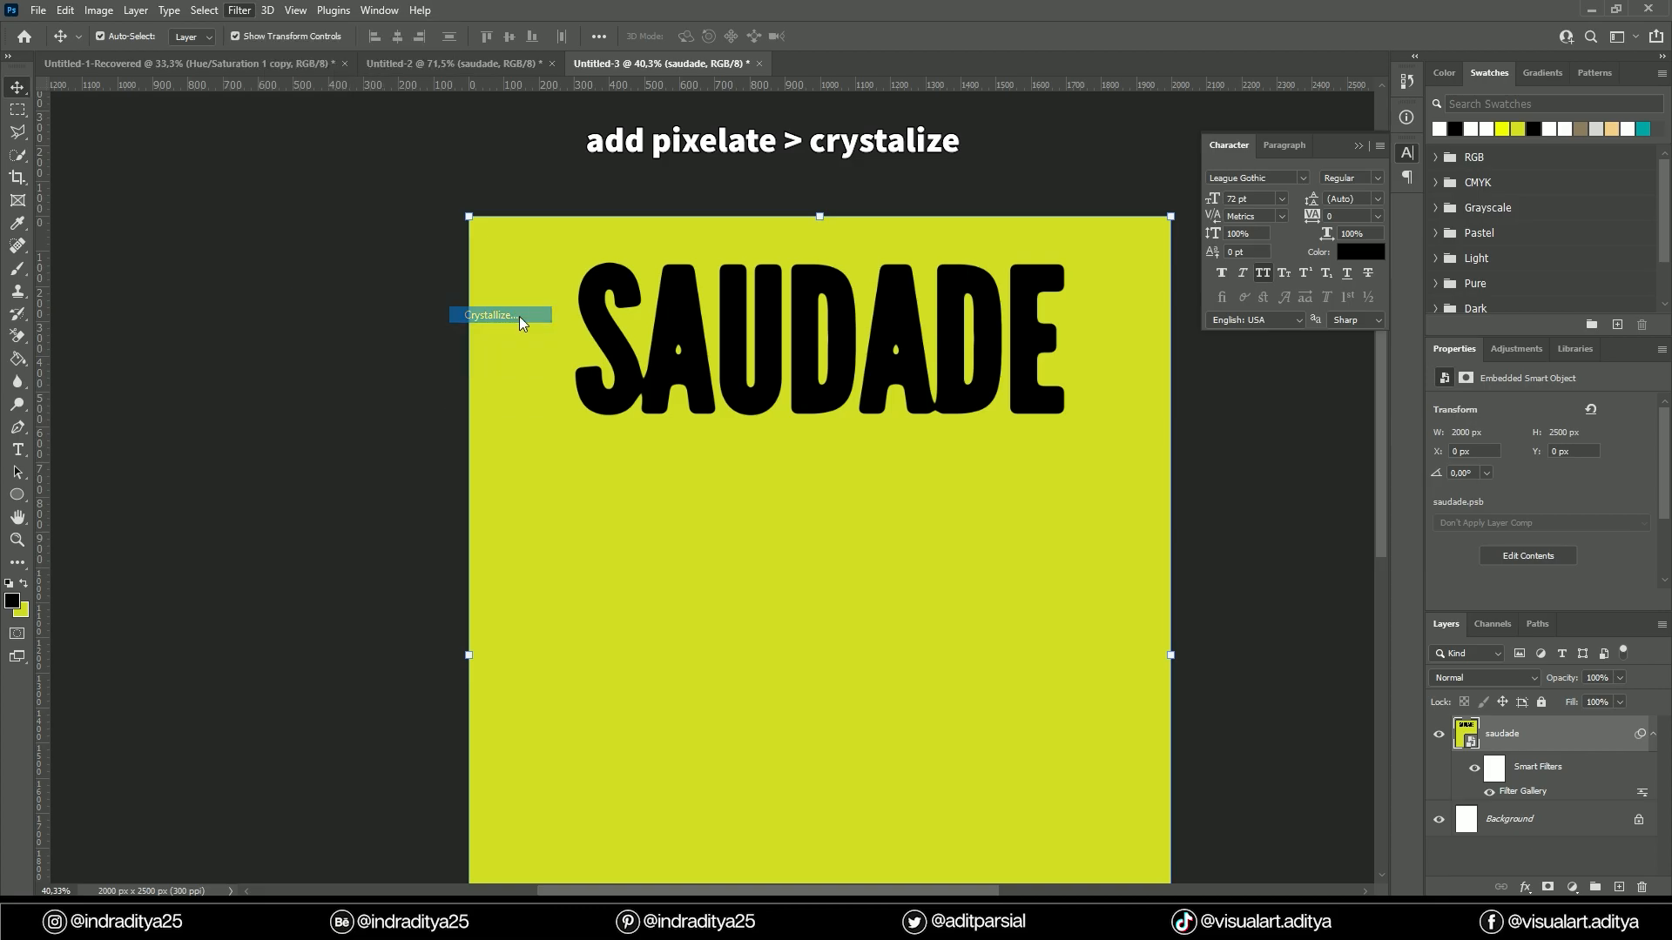
{"action": "left_click", "coordinate": [705, 452]}
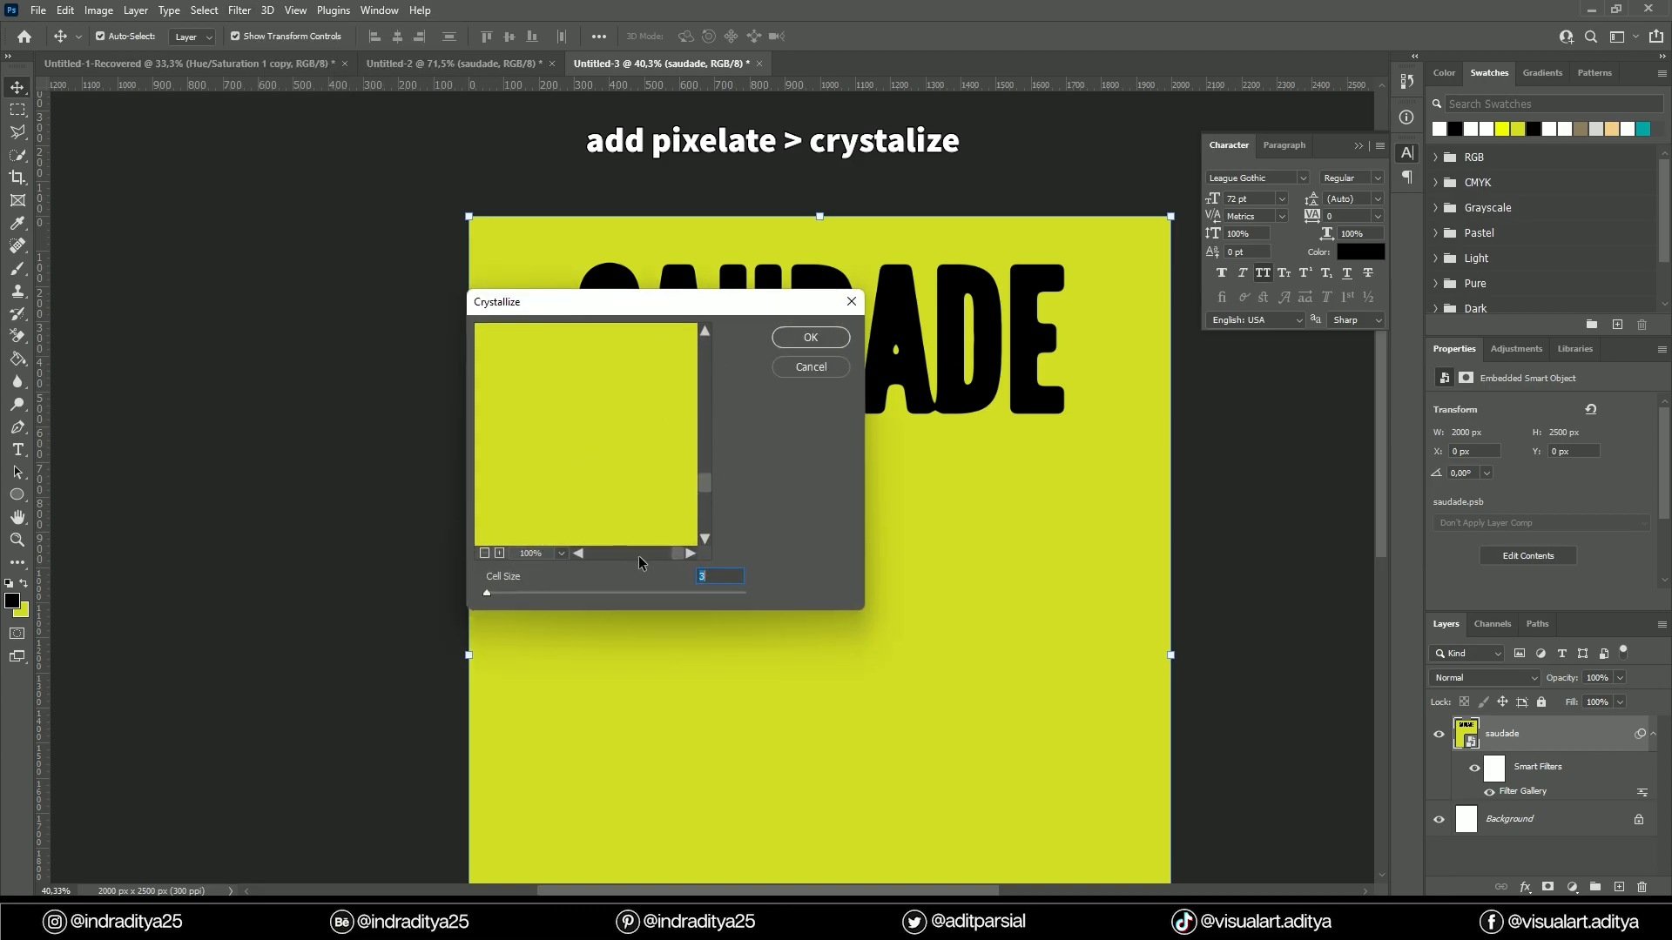
{"action": "left_click_drag", "start_coordinate": [705, 482], "coordinate": [653, 427]}
{"action": "left_click", "coordinate": [662, 553]}
{"action": "left_click", "coordinate": [811, 337]}
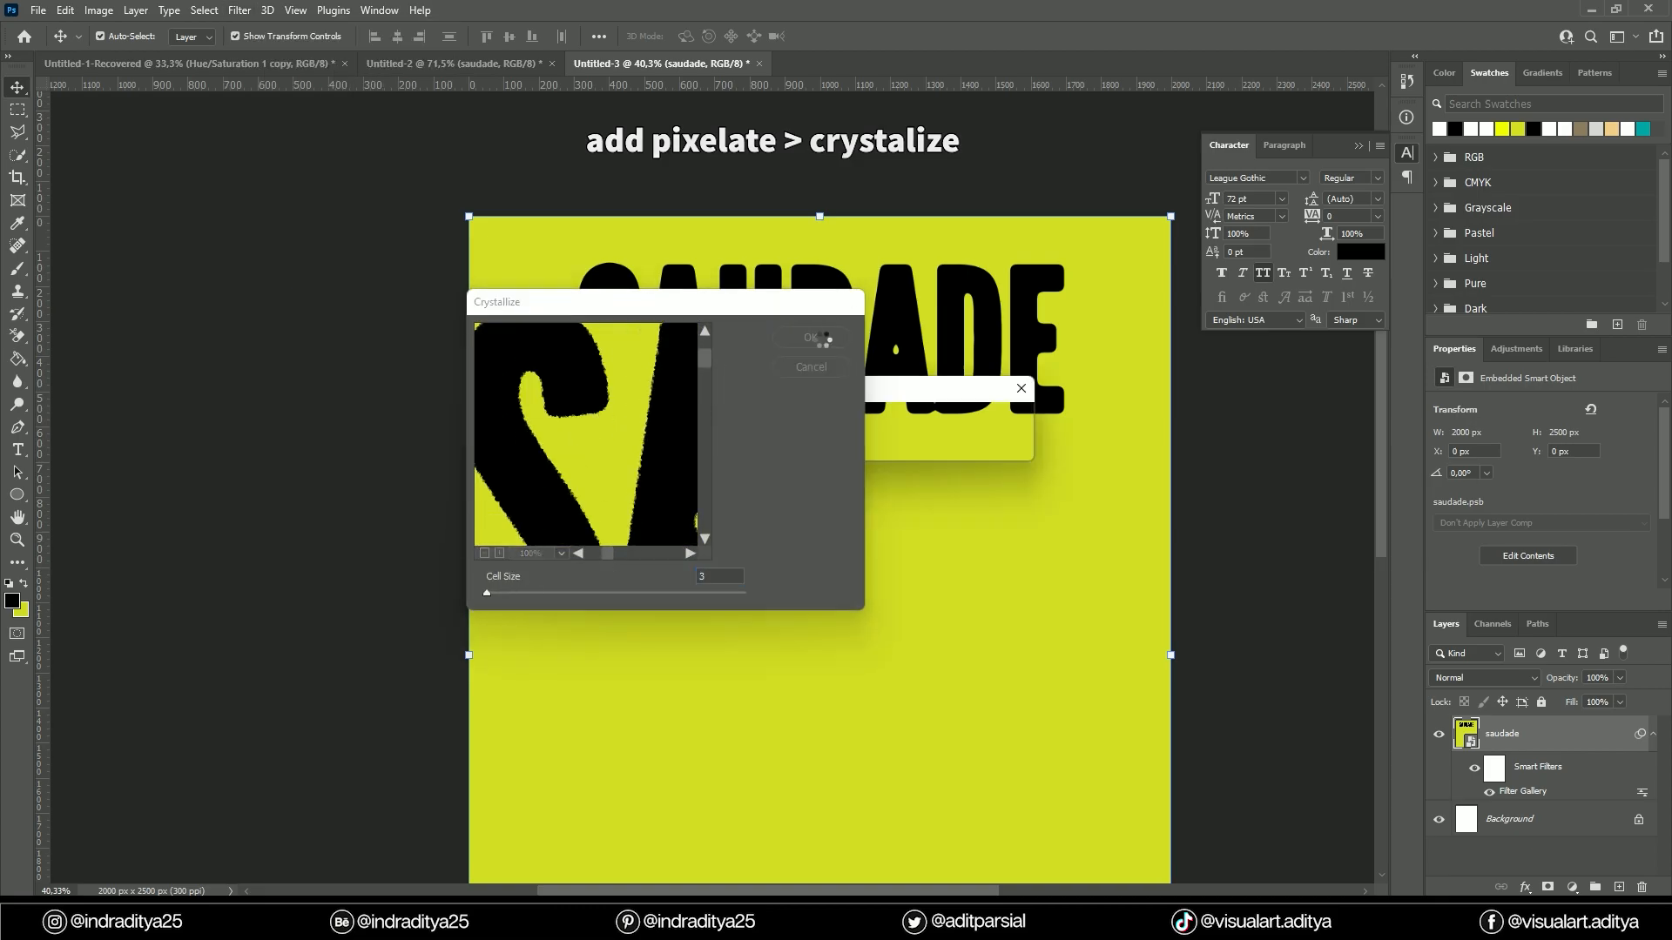
Step: Soften the crystallized lettering with a Gaussian Blur of 1 px radius
{"action": "scroll", "coordinate": [760, 348], "scroll_direction": "up", "scroll_amount": 10}
{"action": "scroll", "coordinate": [762, 348], "scroll_direction": "down", "scroll_amount": 5}
{"action": "left_click", "coordinate": [239, 9]}
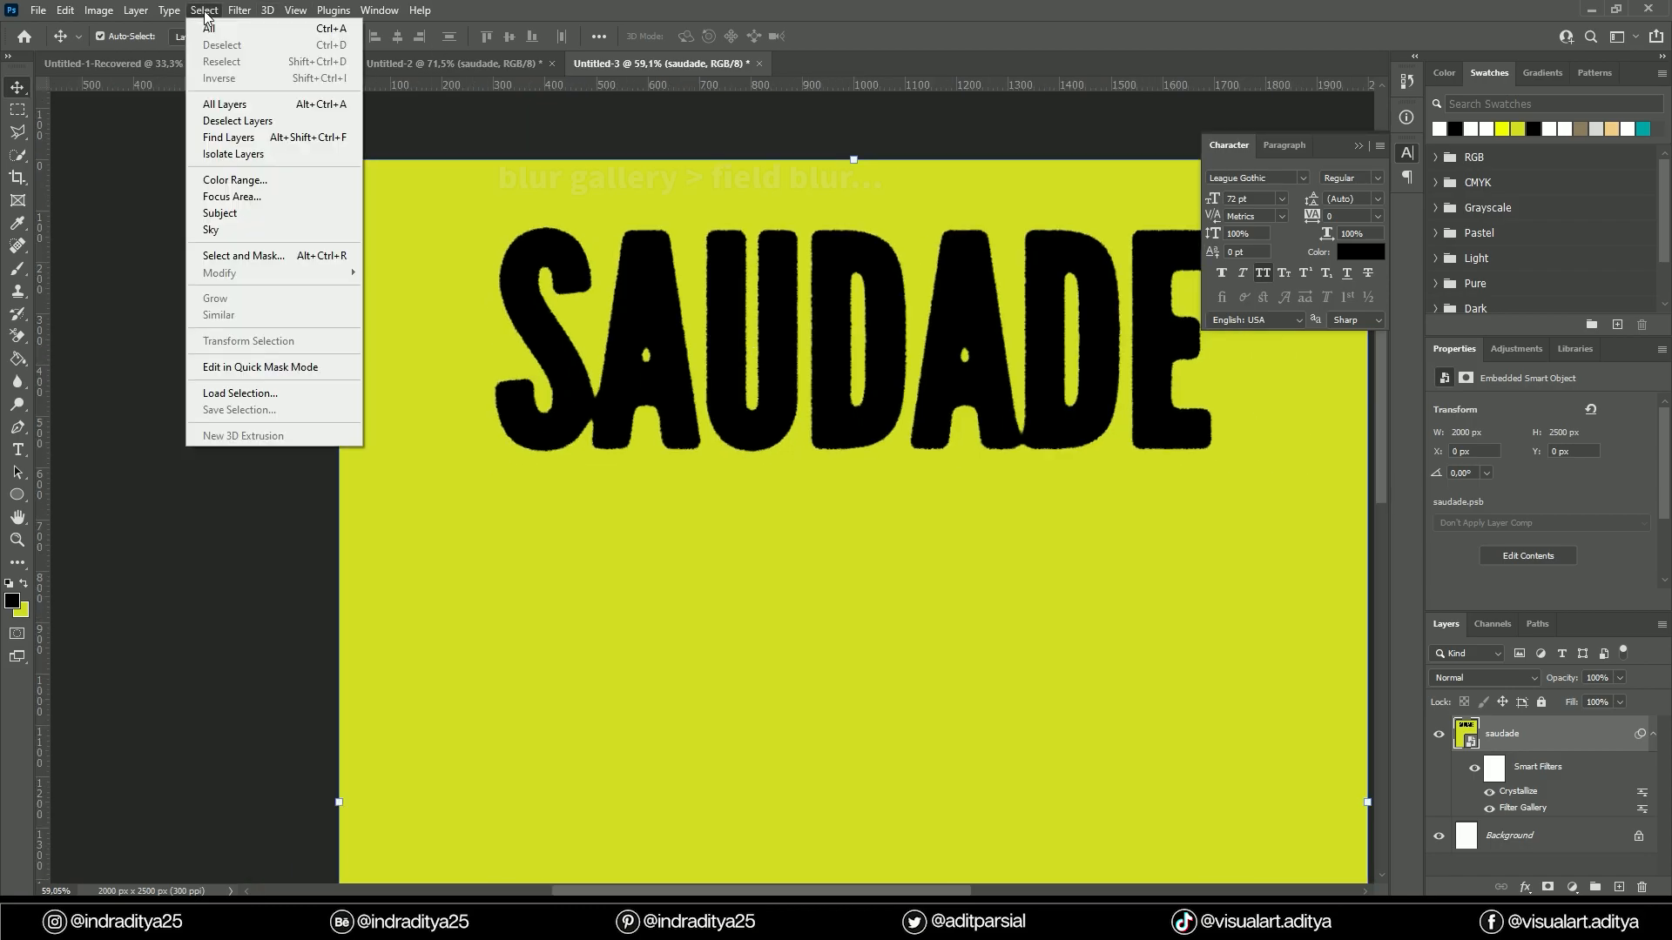
{"action": "mouse_move", "coordinate": [261, 232]}
{"action": "left_click", "coordinate": [503, 299]}
{"action": "type", "text": "1"}
{"action": "key", "text": "Return"}
Step: Start a Field Blur with a 1 px pin at the top of the S and another blur pin between the bases of the S and first A
{"action": "scroll", "coordinate": [938, 362], "scroll_direction": "up", "scroll_amount": 2}
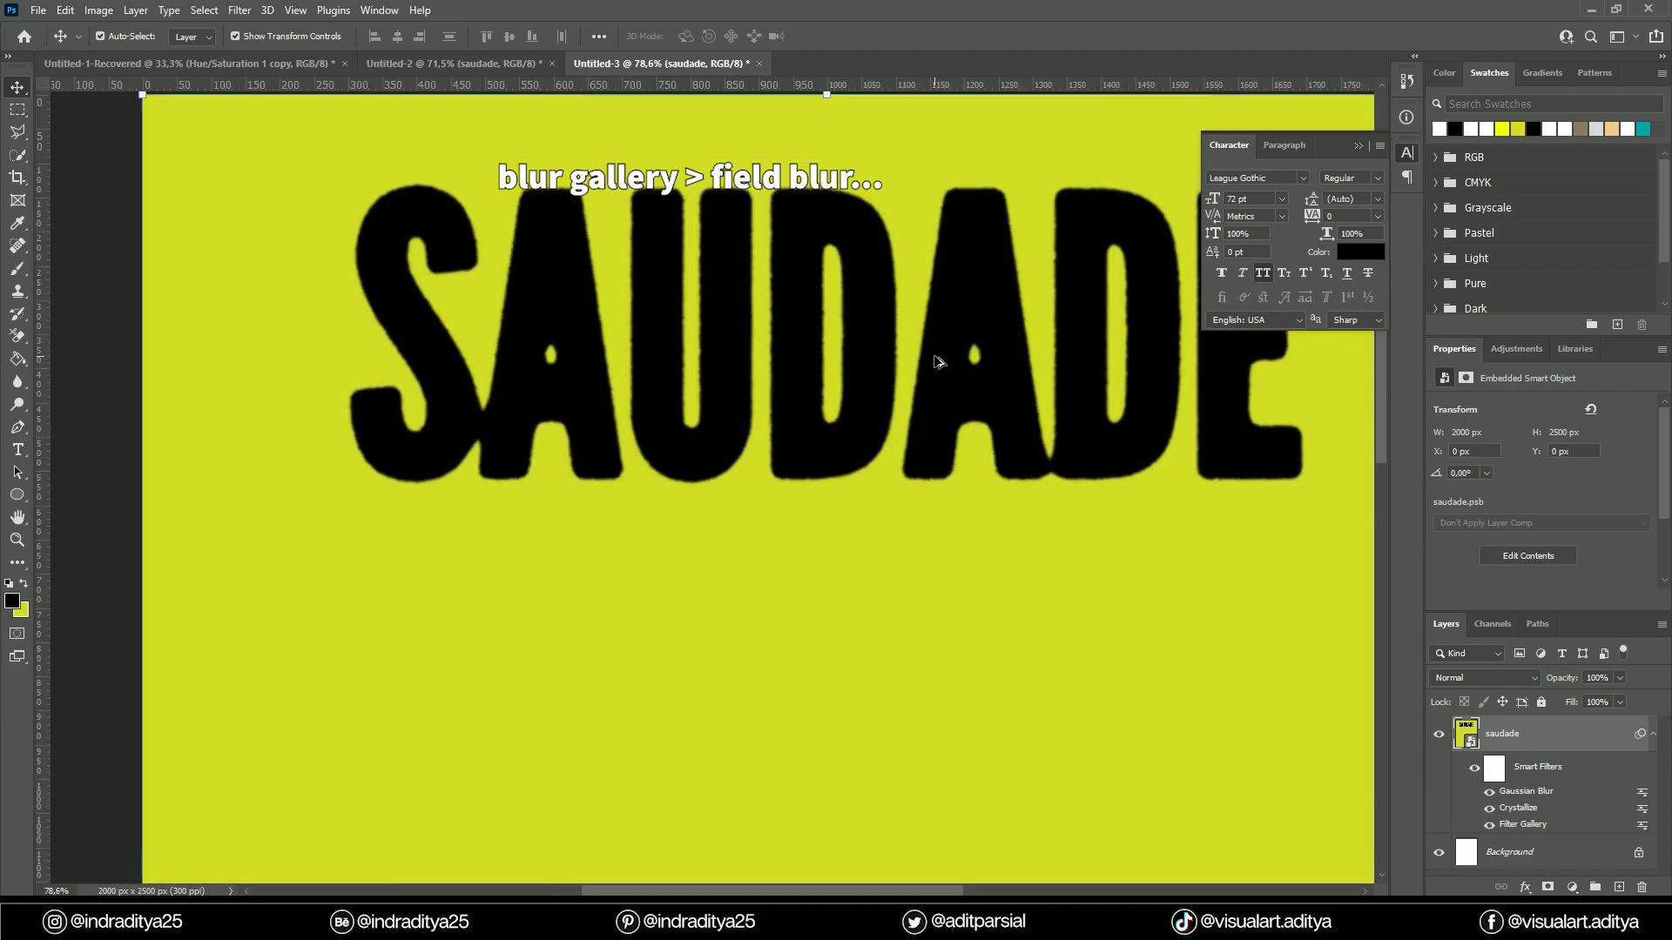
{"action": "scroll", "coordinate": [936, 361], "scroll_direction": "down", "scroll_amount": 2}
{"action": "left_click", "coordinate": [201, 11]}
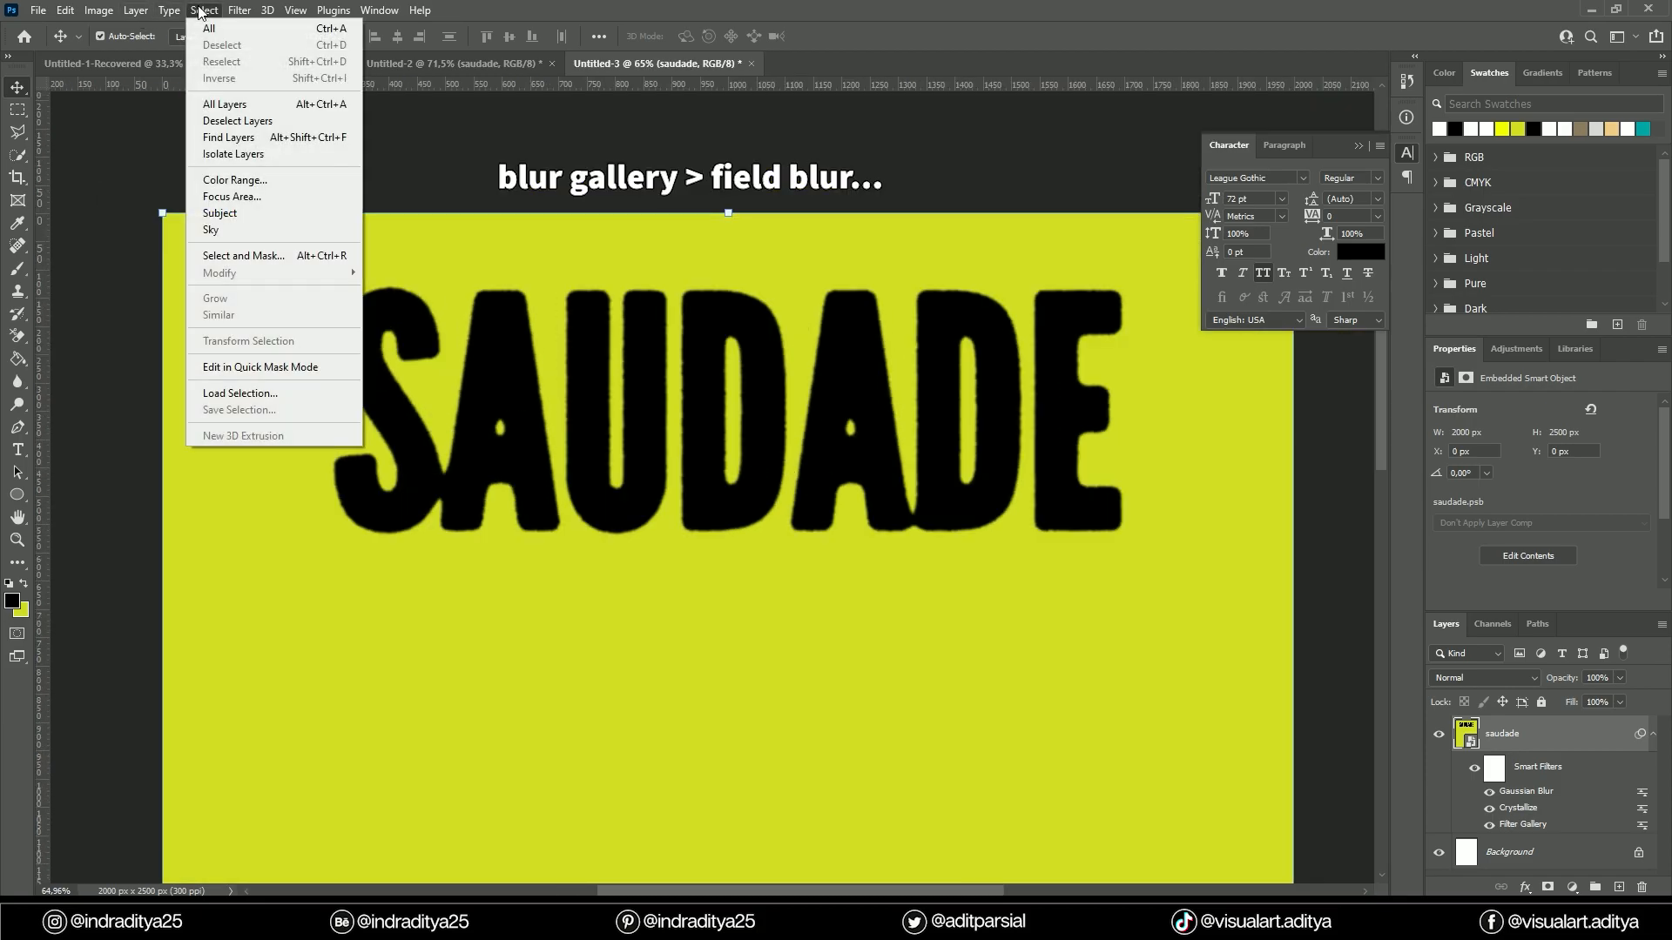
{"action": "mouse_move", "coordinate": [240, 10]}
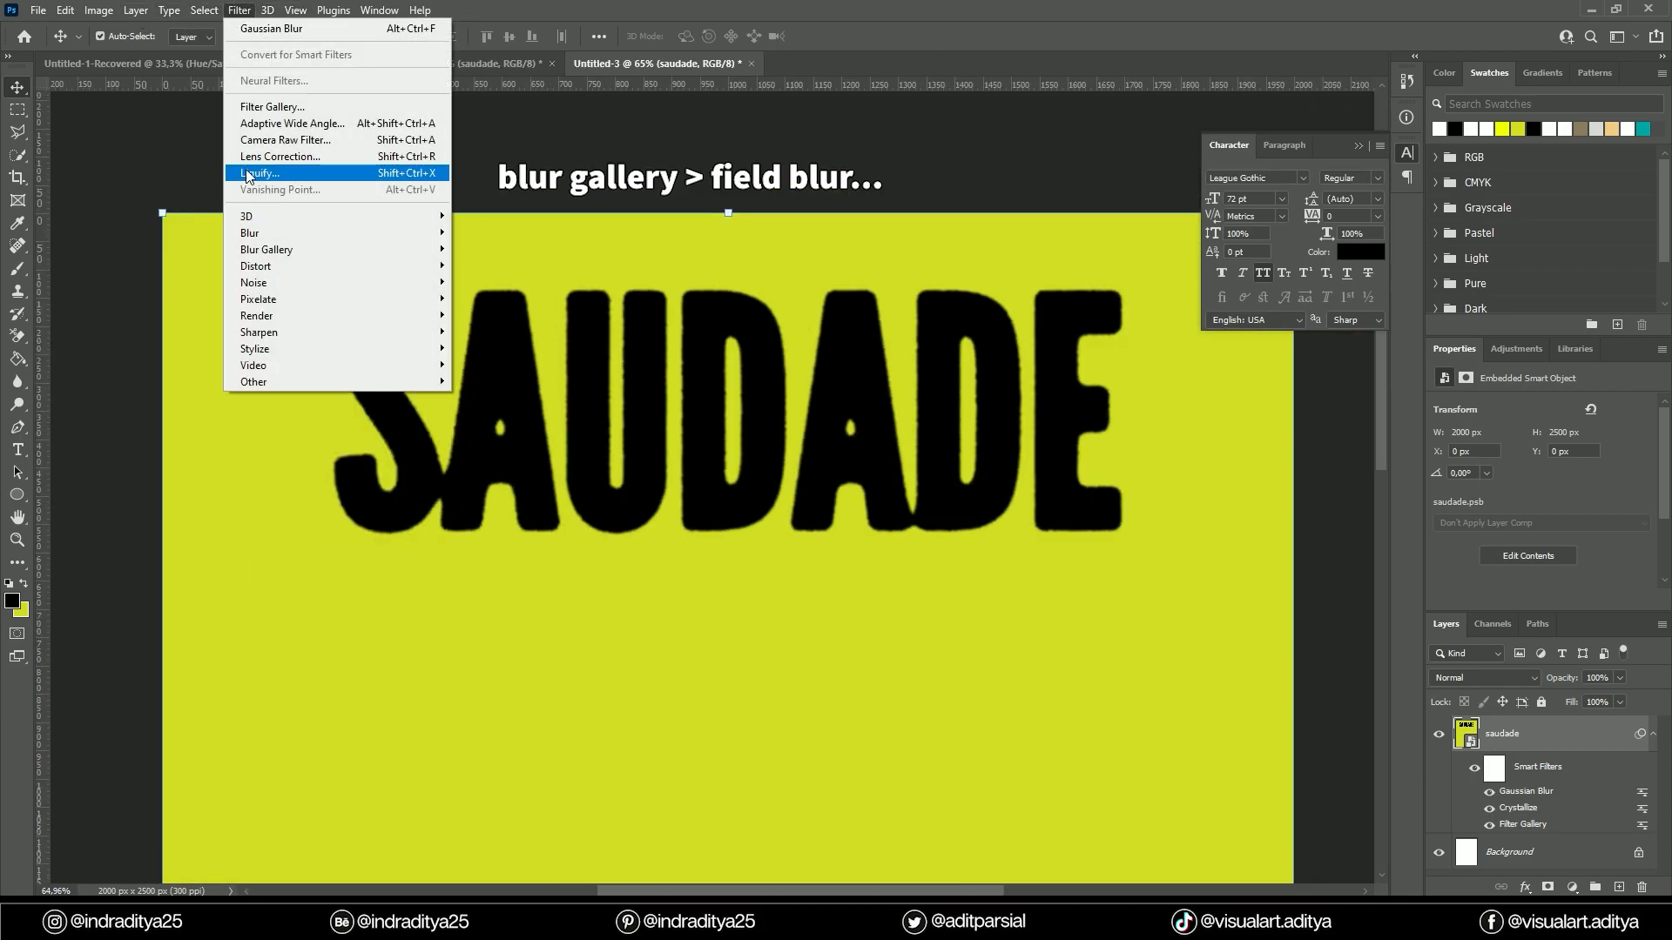
{"action": "mouse_move", "coordinate": [290, 235]}
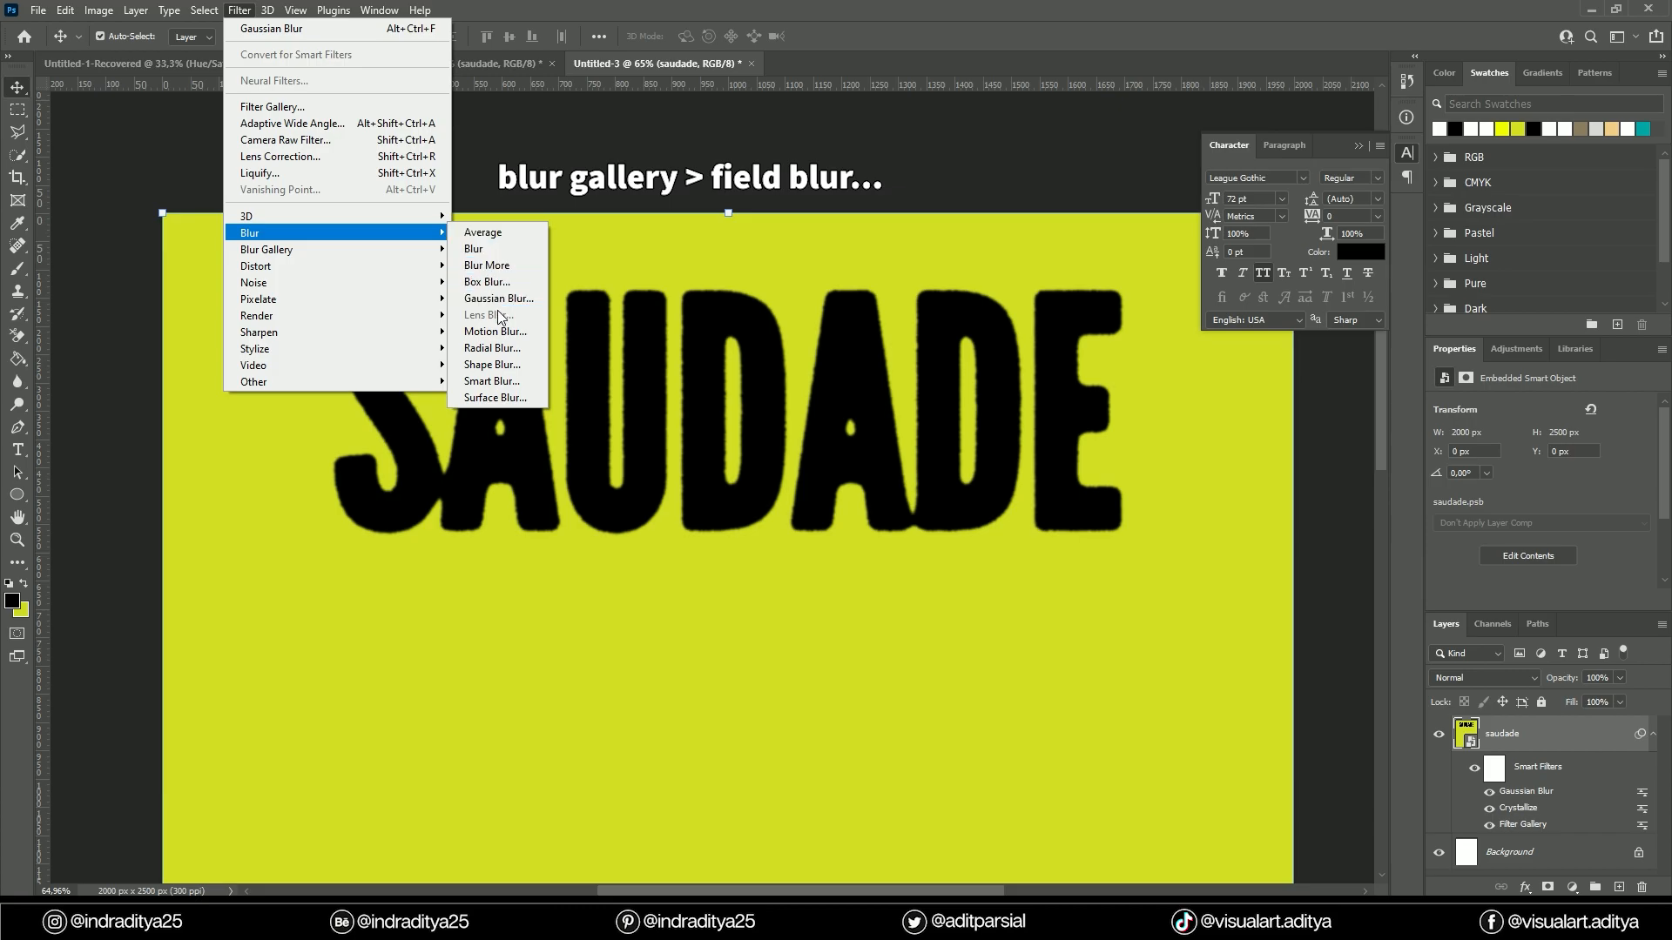
{"action": "mouse_move", "coordinate": [409, 248]}
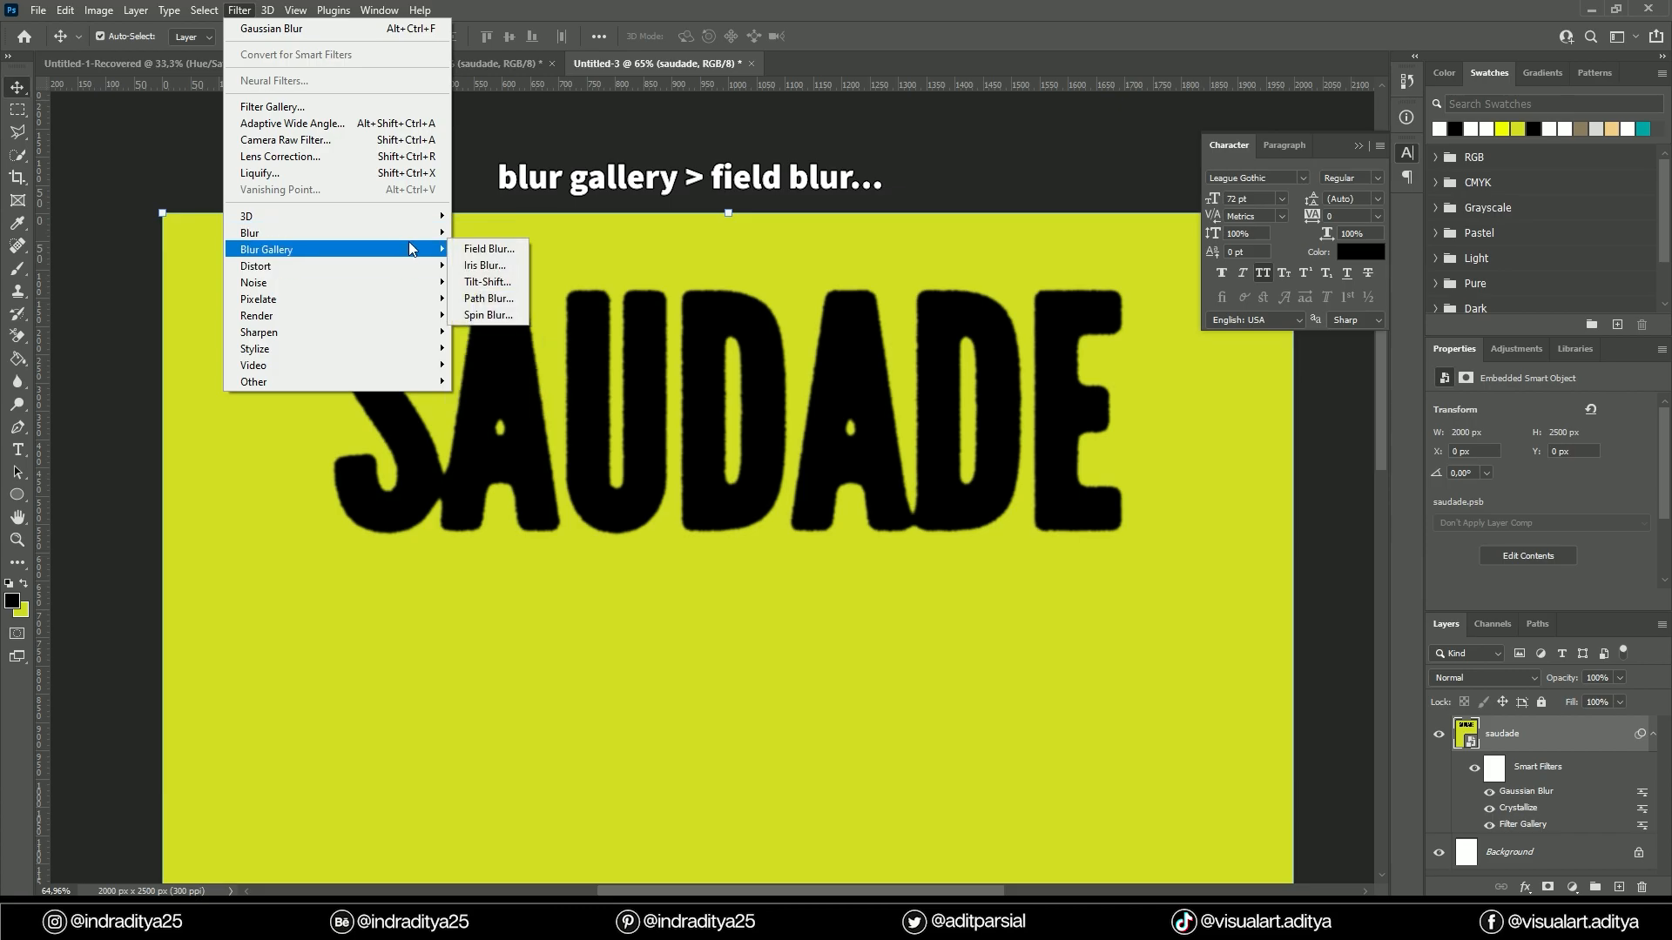
{"action": "left_click", "coordinate": [470, 251]}
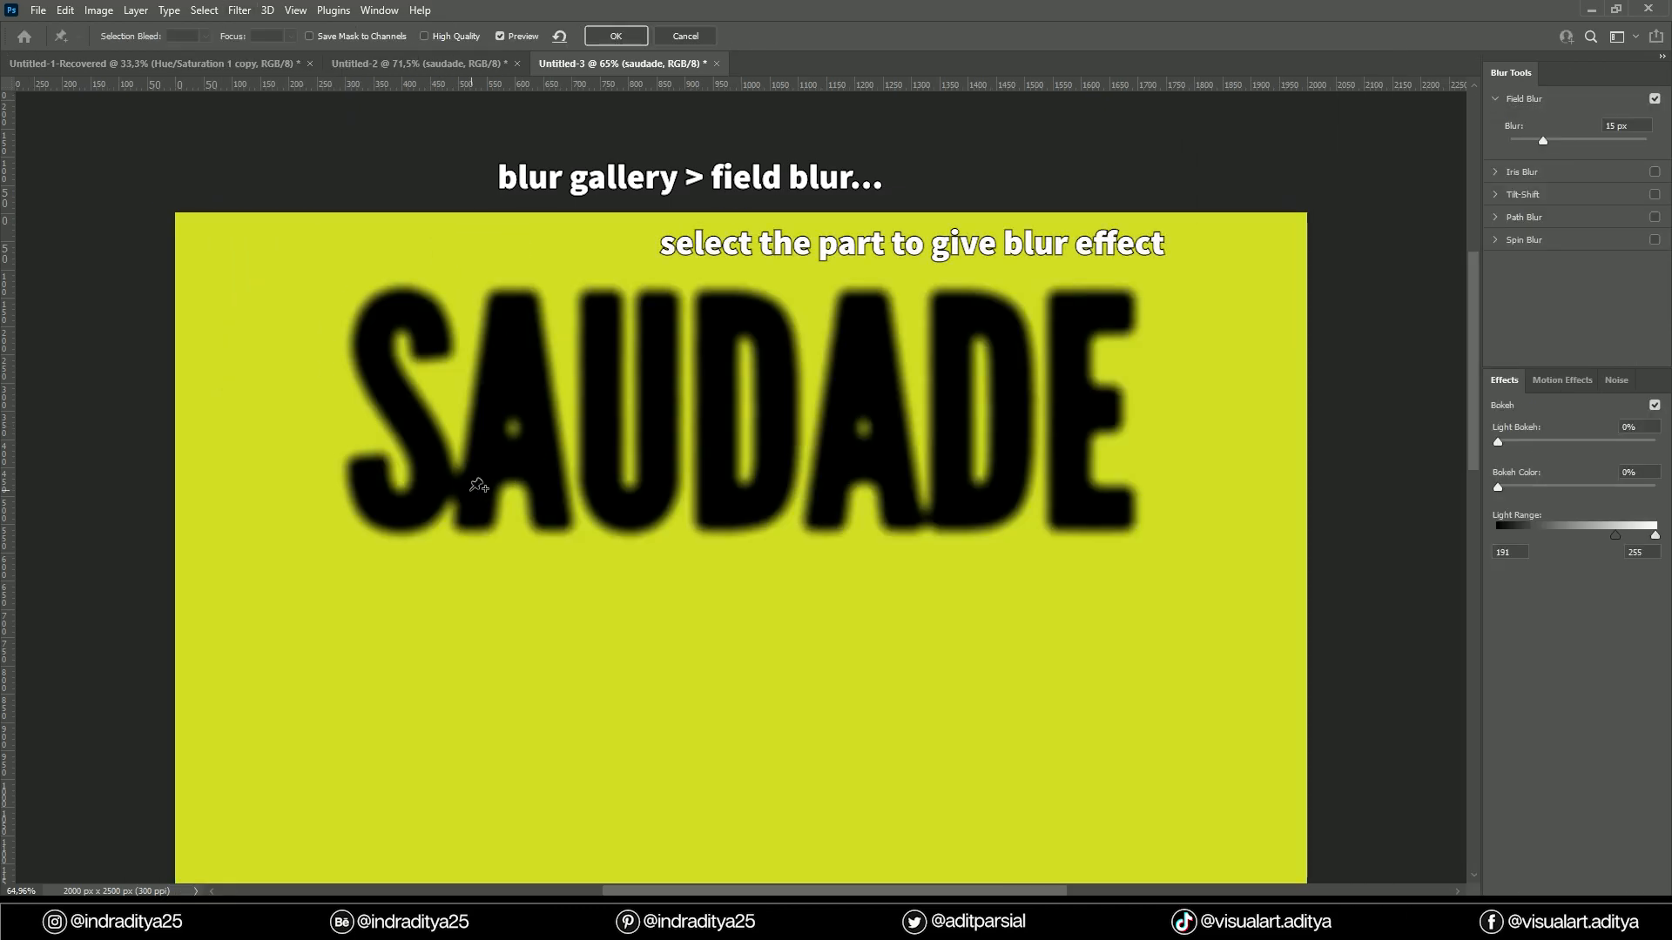
{"action": "left_click", "coordinate": [390, 305]}
{"action": "left_click_drag", "start_coordinate": [405, 321], "coordinate": [407, 295]}
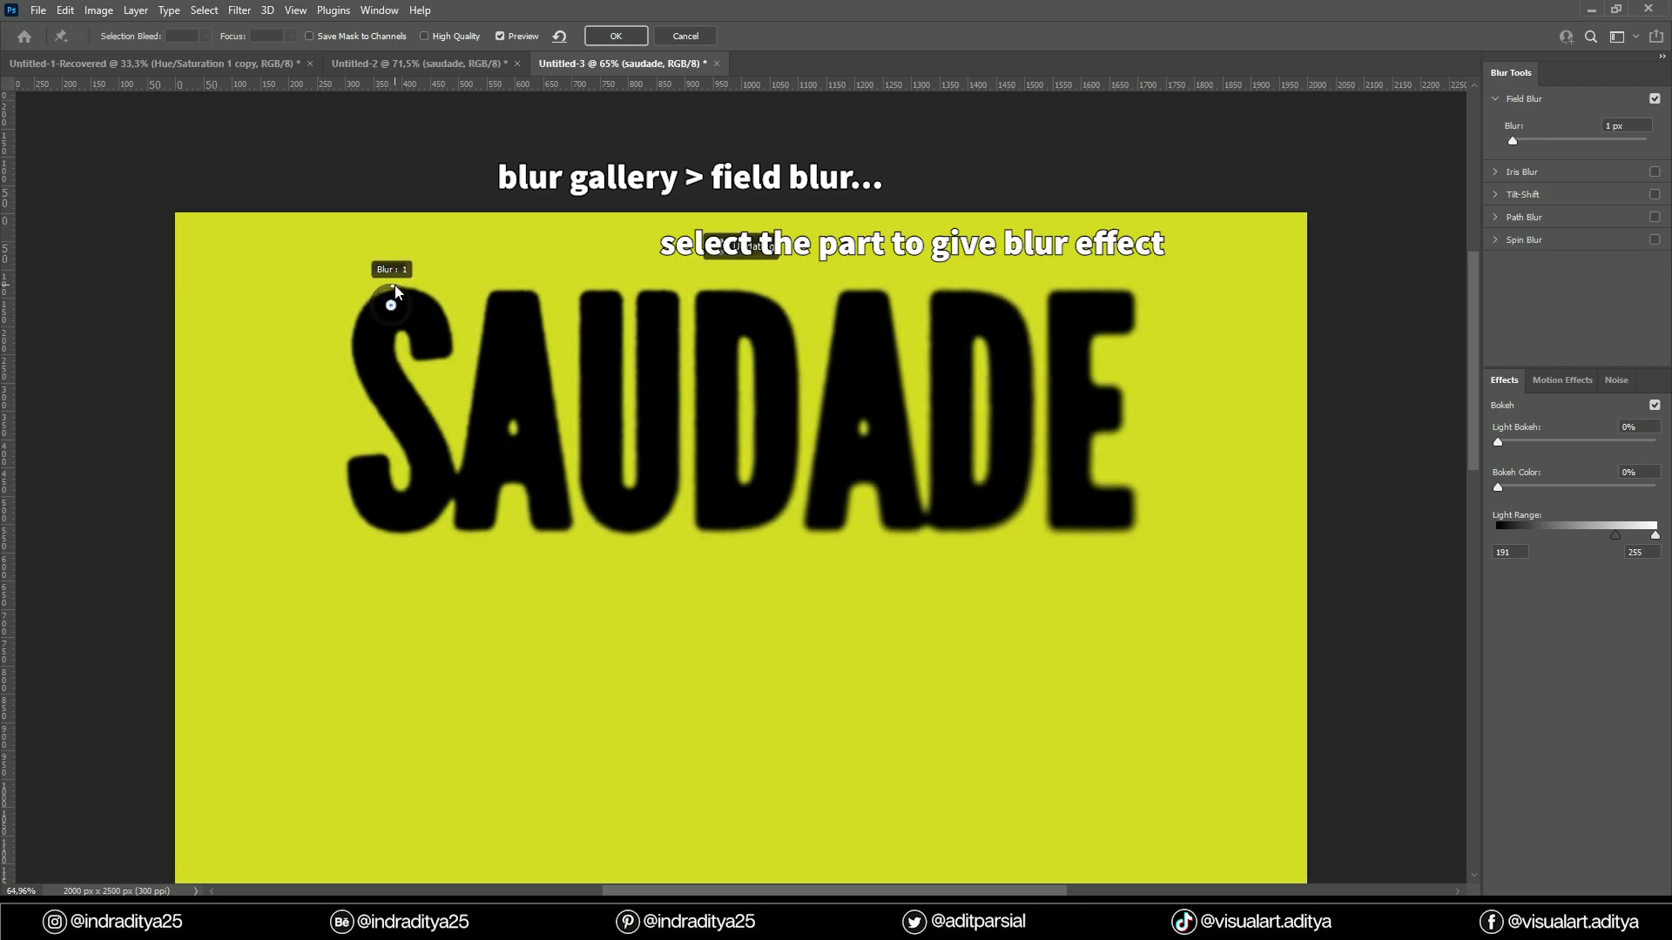
{"action": "left_click", "coordinate": [447, 503]}
{"action": "left_click_drag", "start_coordinate": [460, 520], "coordinate": [450, 487]}
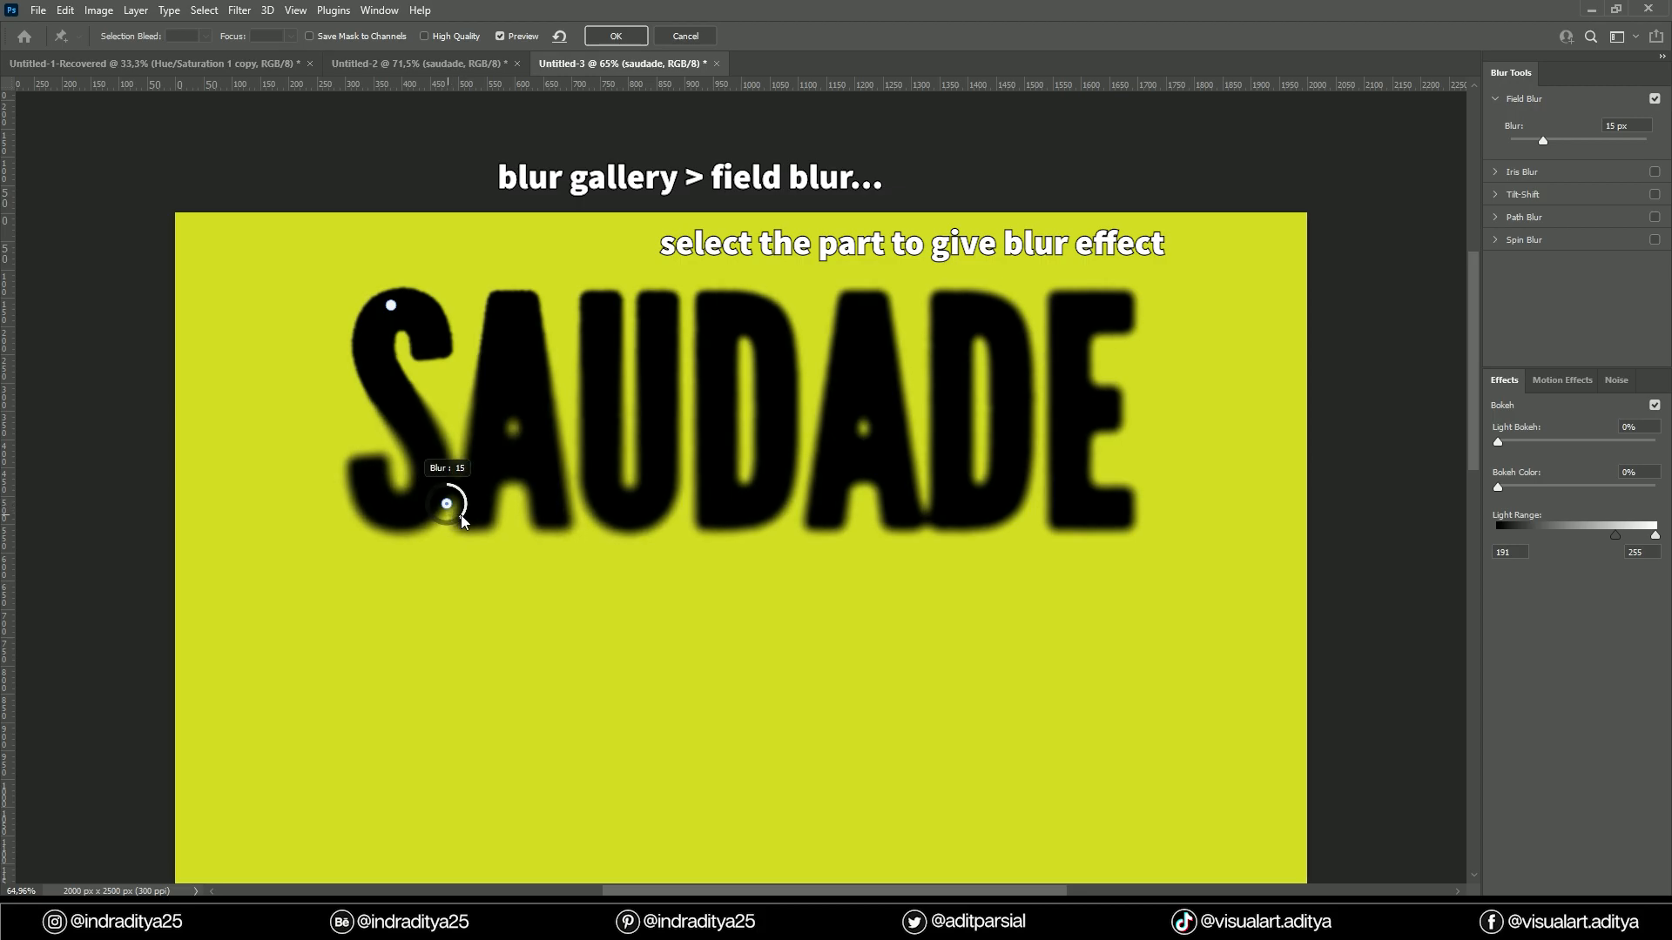
Step: Add Field Blur pins at the top of the first A and U with 0 px blur, plus pins at the bases of the U and first D
{"action": "left_click", "coordinate": [527, 308]}
{"action": "left_click_drag", "start_coordinate": [539, 296], "coordinate": [530, 286]}
{"action": "left_click", "coordinate": [577, 513]}
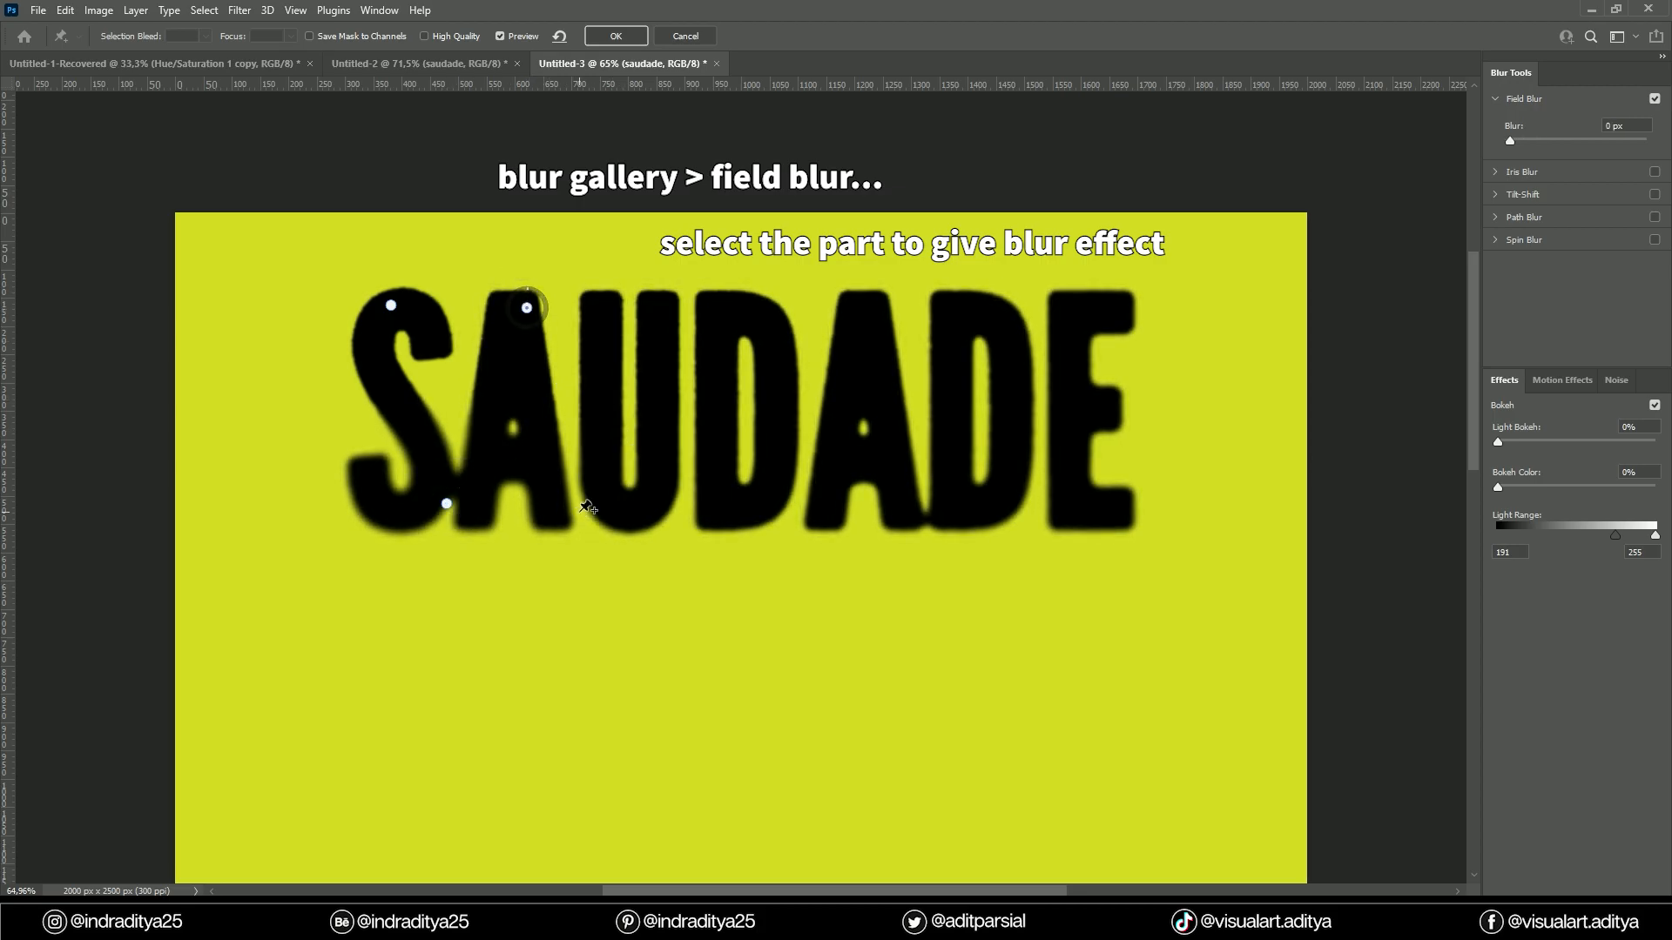
{"action": "left_click", "coordinate": [683, 305]}
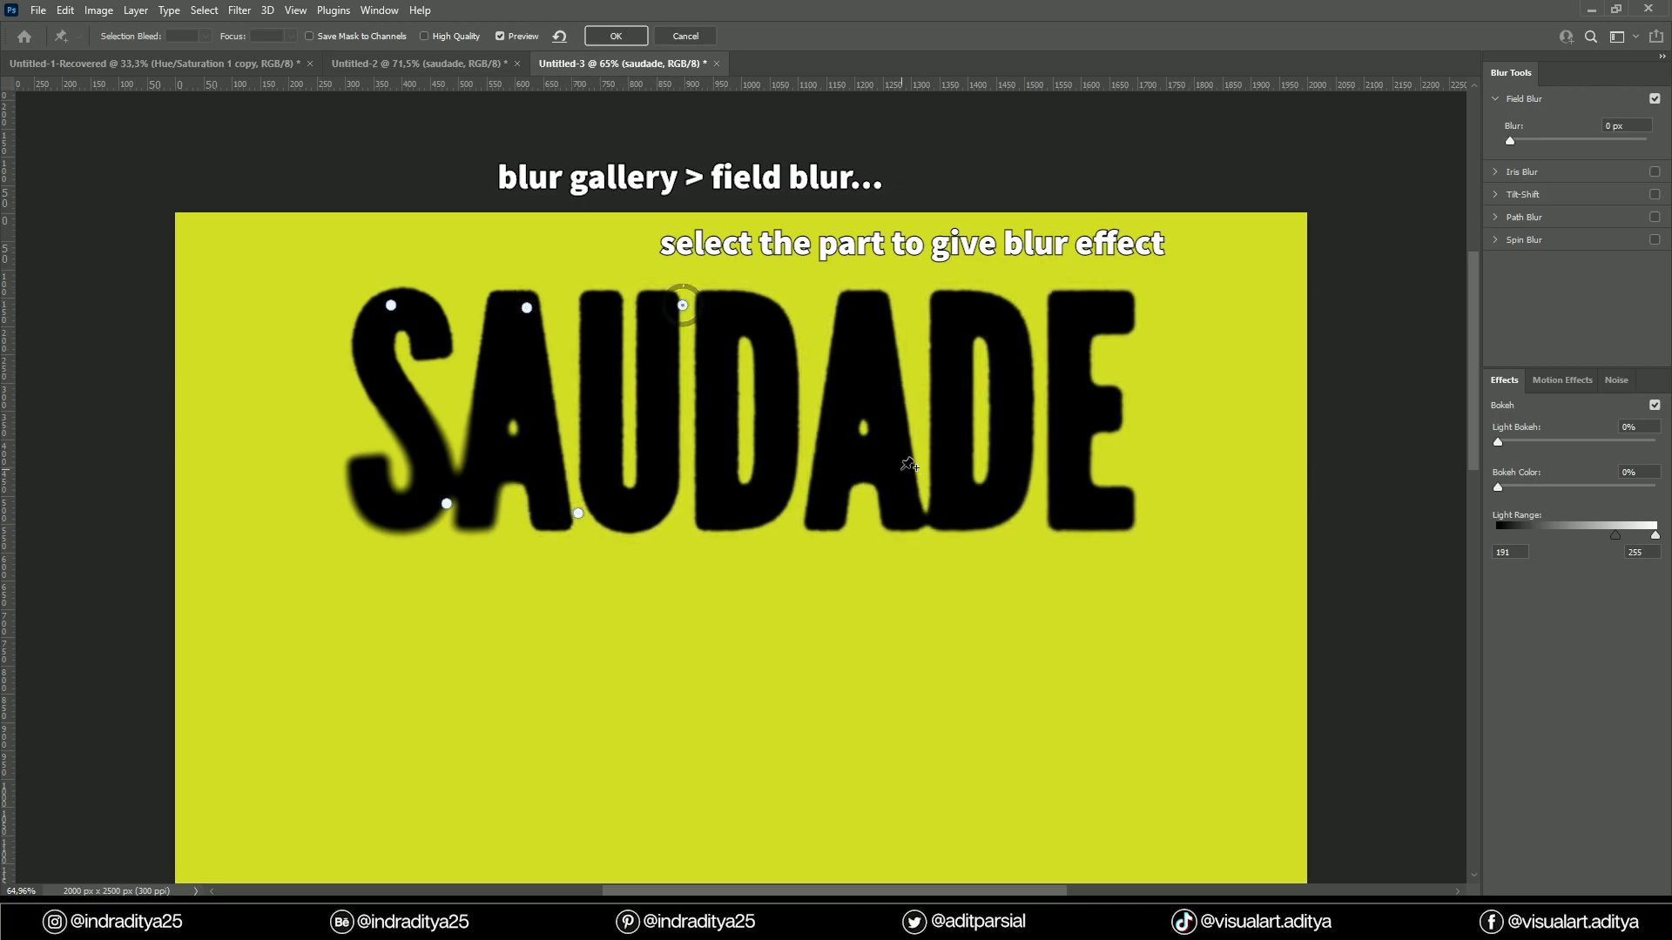
{"action": "left_click", "coordinate": [791, 500]}
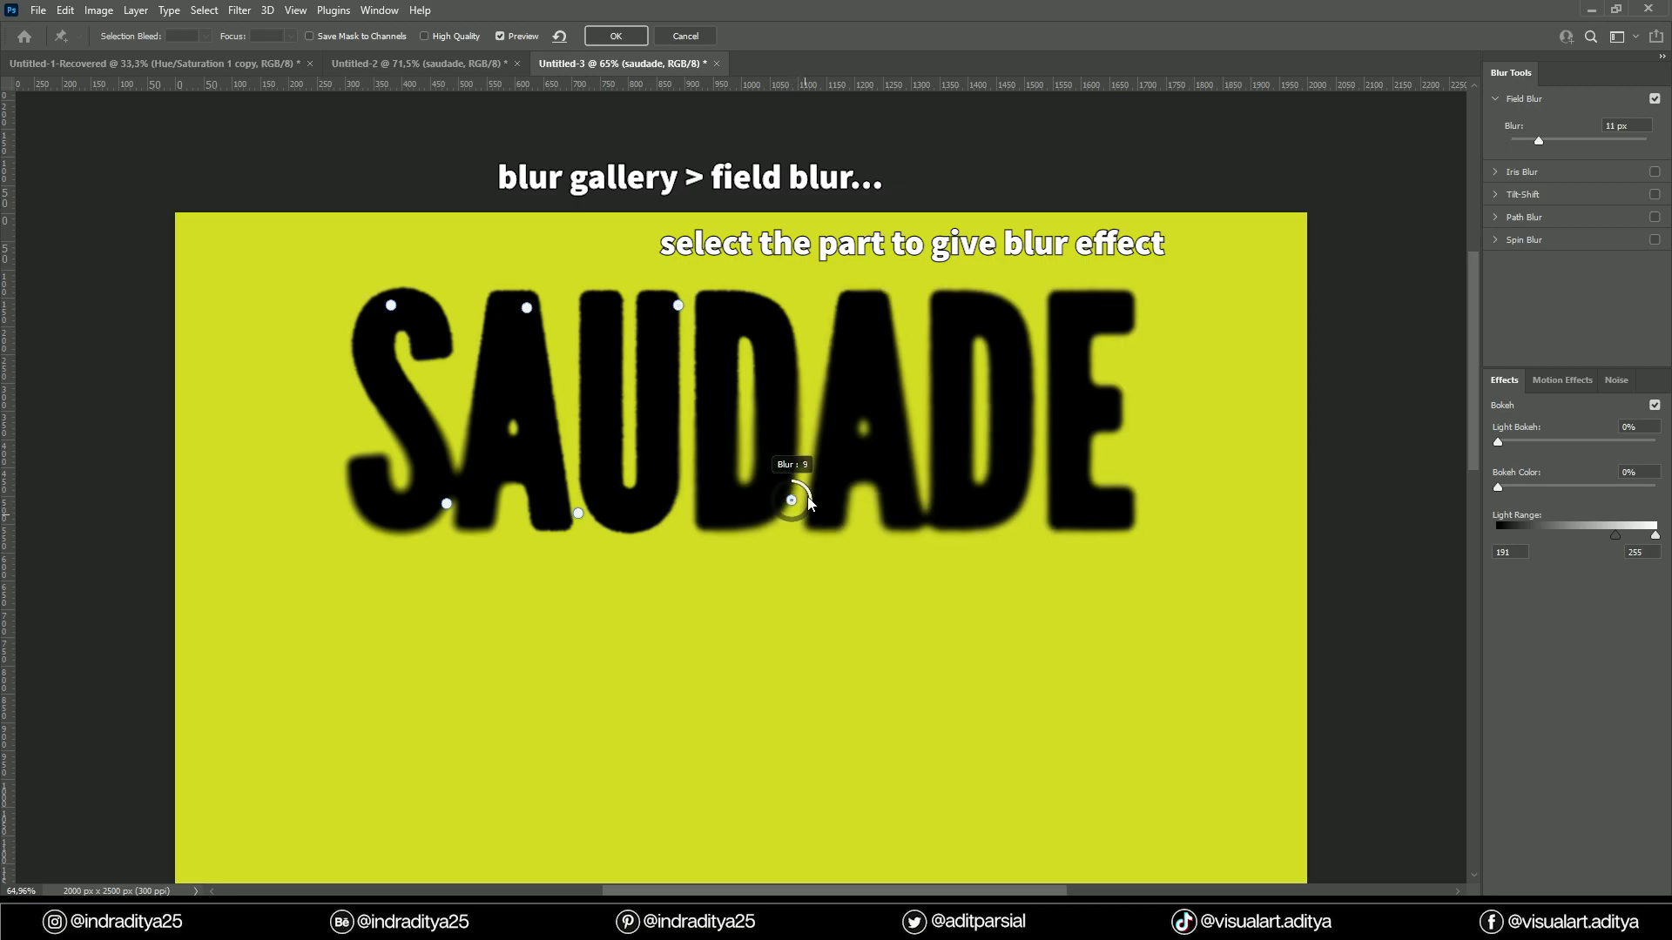
Step: Place a 15 px blur pin between the bases of the second A and D, a 0 px pin above it, and a 3 px pin at the E's base
{"action": "left_click", "coordinate": [933, 518]}
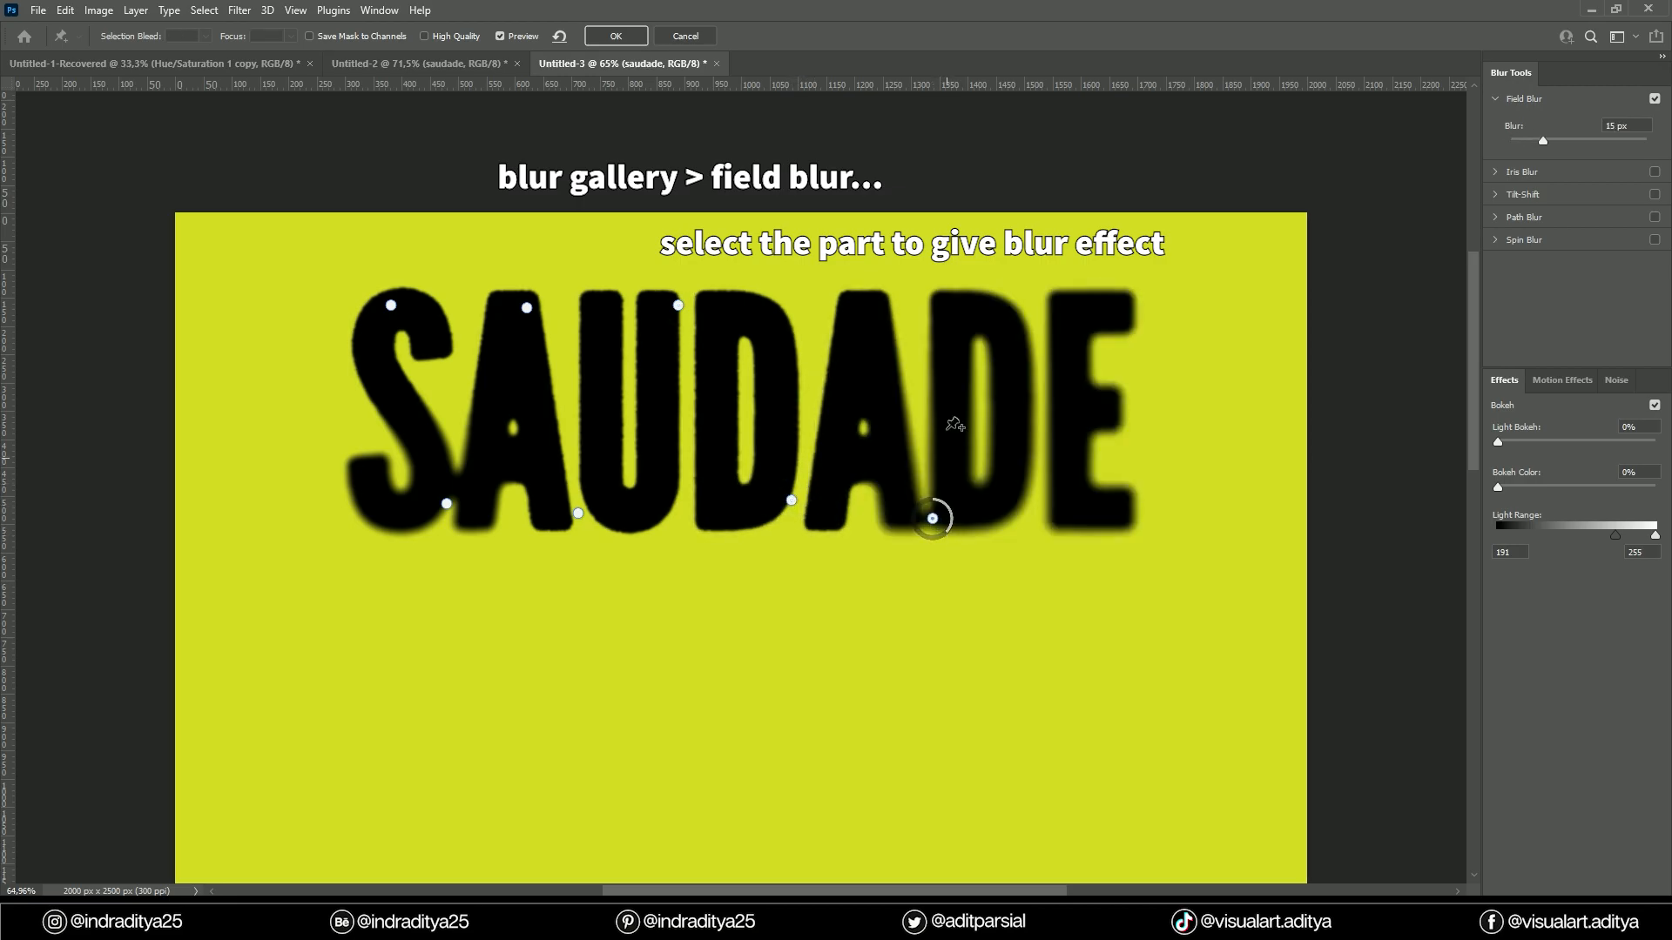
{"action": "left_click", "coordinate": [916, 290]}
{"action": "left_click_drag", "start_coordinate": [934, 300], "coordinate": [922, 268]}
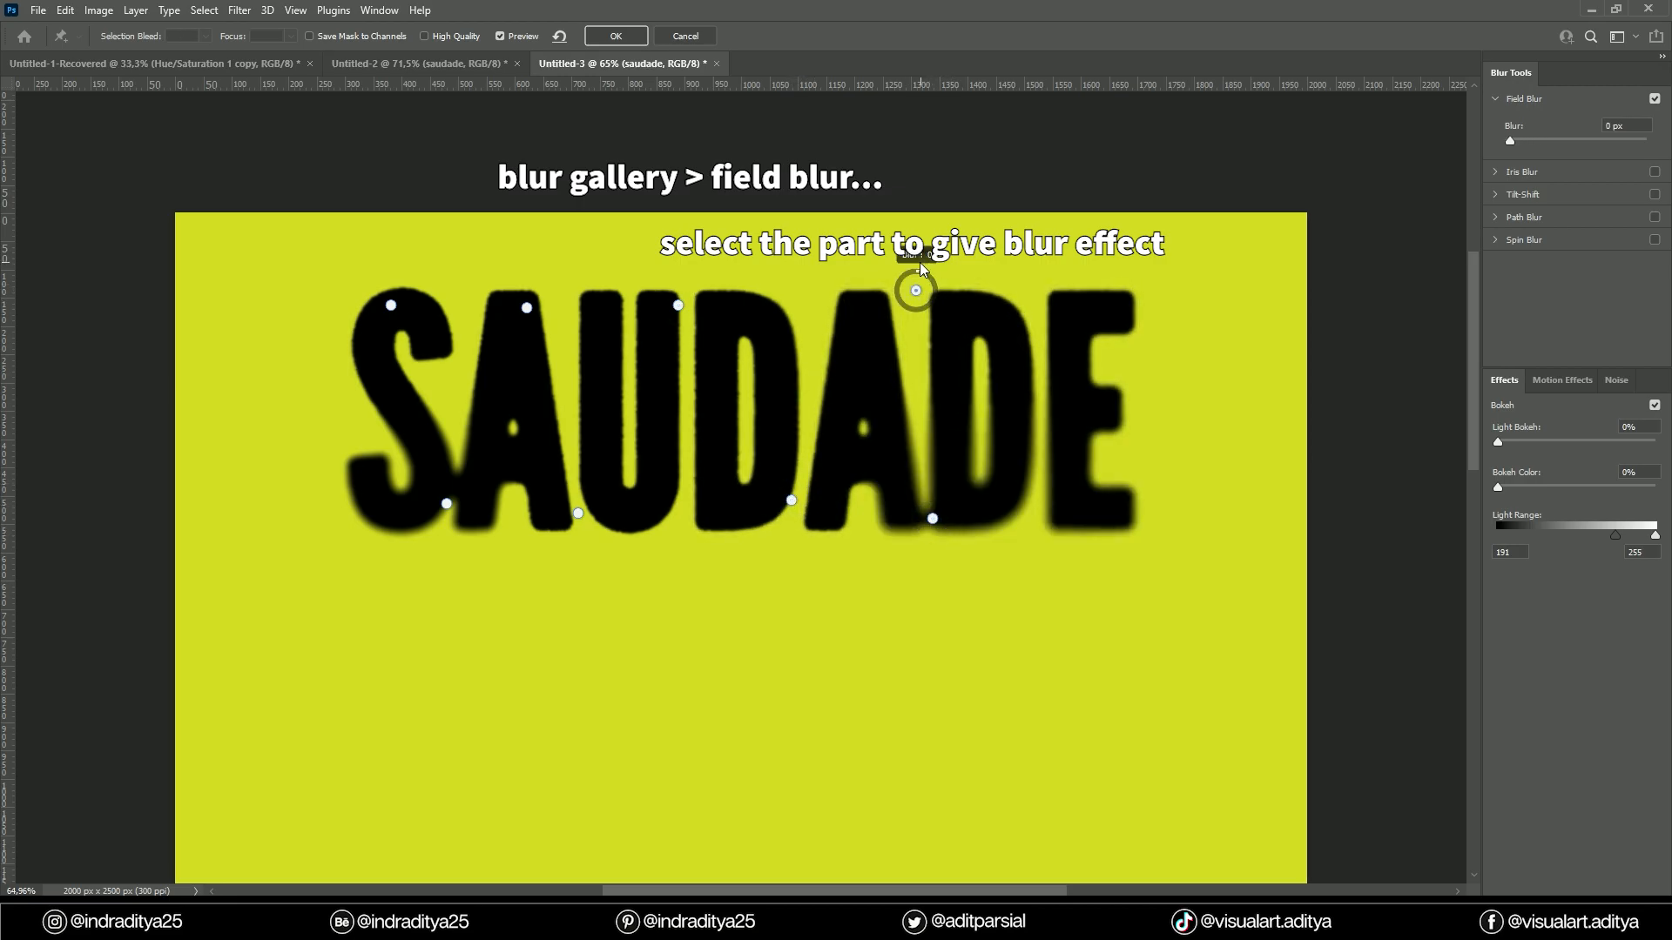
{"action": "left_click", "coordinate": [1050, 508]}
{"action": "left_click_drag", "start_coordinate": [1064, 521], "coordinate": [1063, 458]}
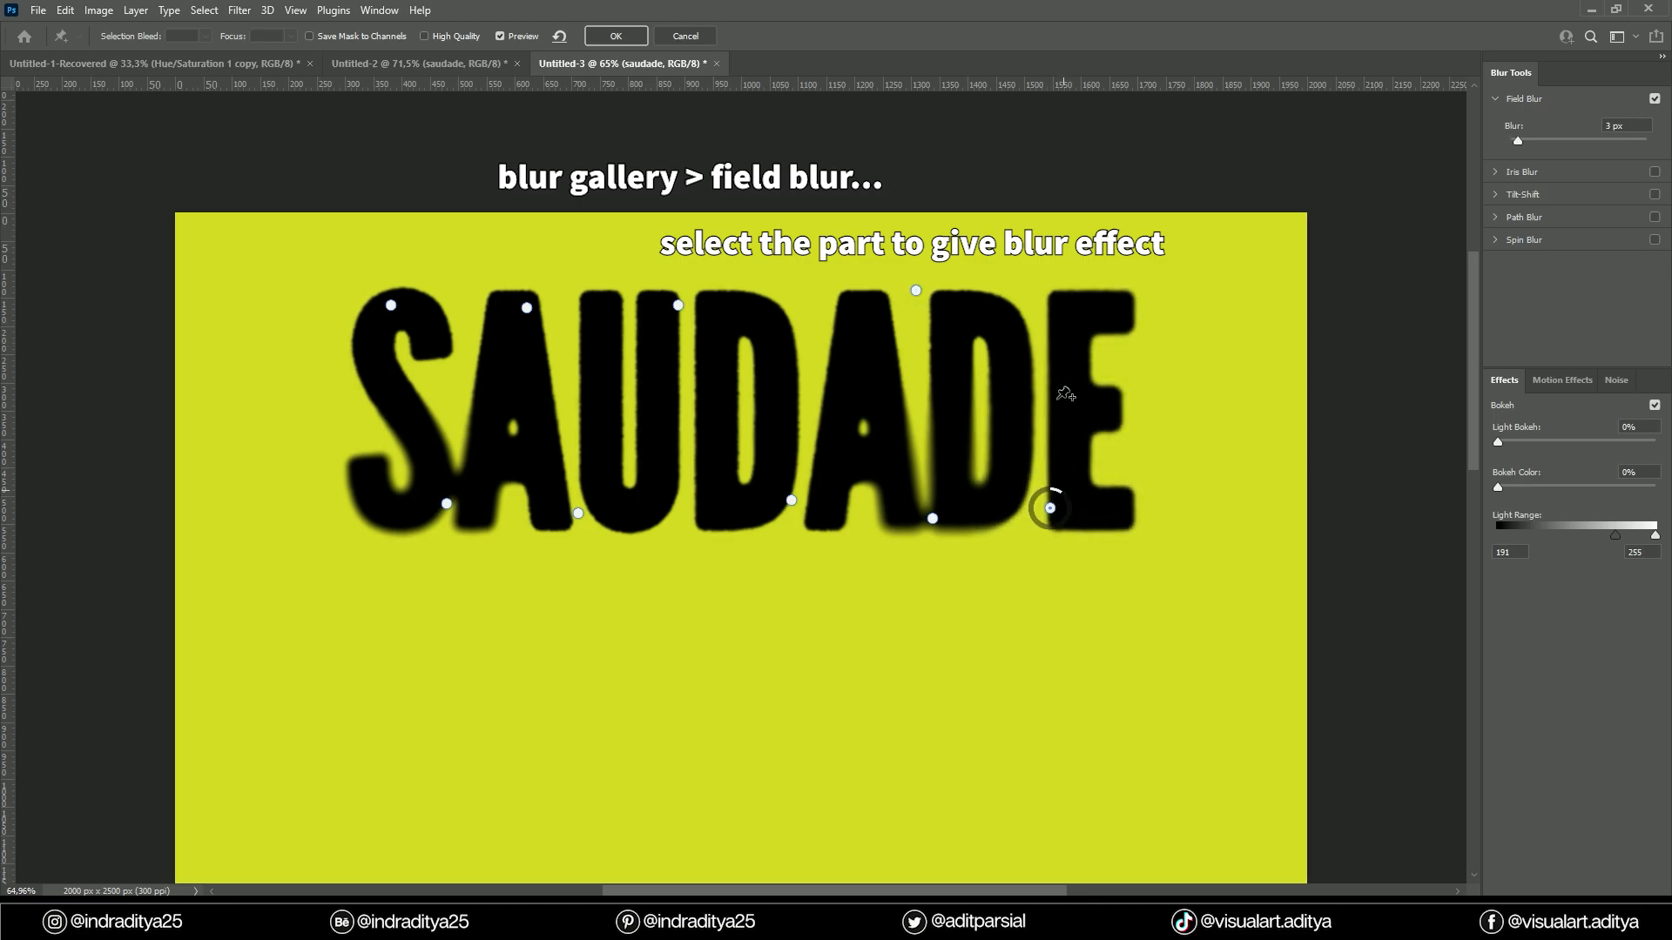
Step: Add a 1 px pin atop the E, raise the pin between the second A and D to 19 px, and apply the Field Blur
{"action": "left_click", "coordinate": [1080, 294]}
{"action": "mouse_move", "coordinate": [1094, 283]}
{"action": "left_mouse_down"}
{"action": "mouse_move", "coordinate": [1086, 261]}
{"action": "mouse_move", "coordinate": [1080, 275]}
{"action": "left_mouse_up"}
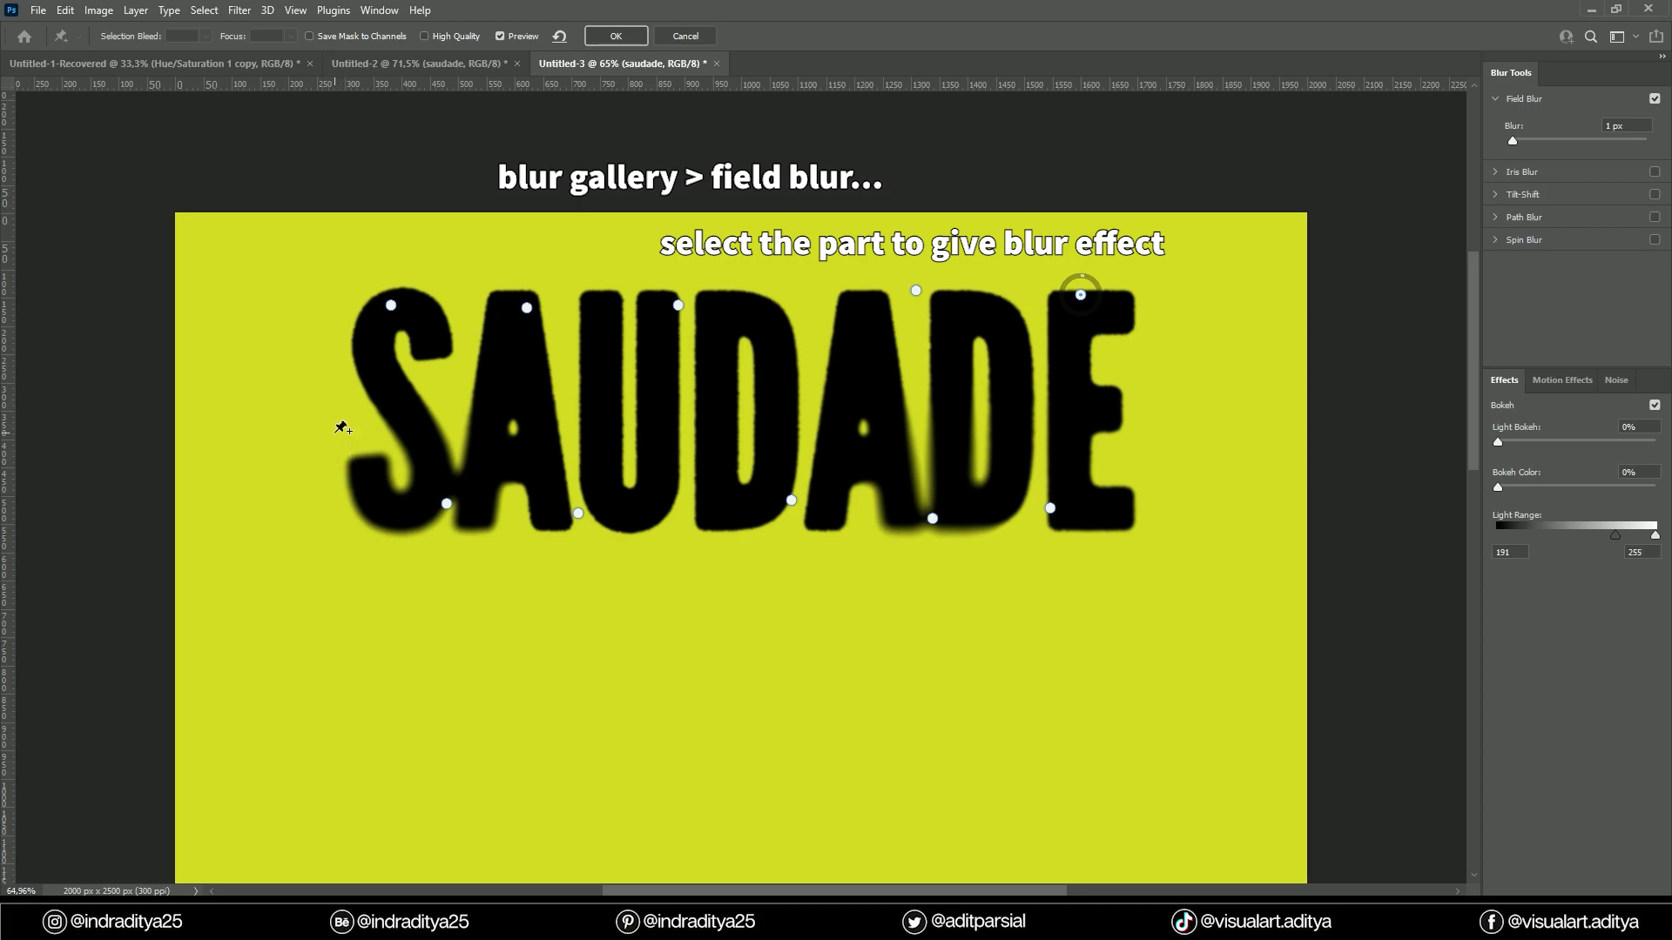
{"action": "left_click", "coordinate": [933, 520]}
{"action": "left_click_drag", "start_coordinate": [936, 538], "coordinate": [938, 541]}
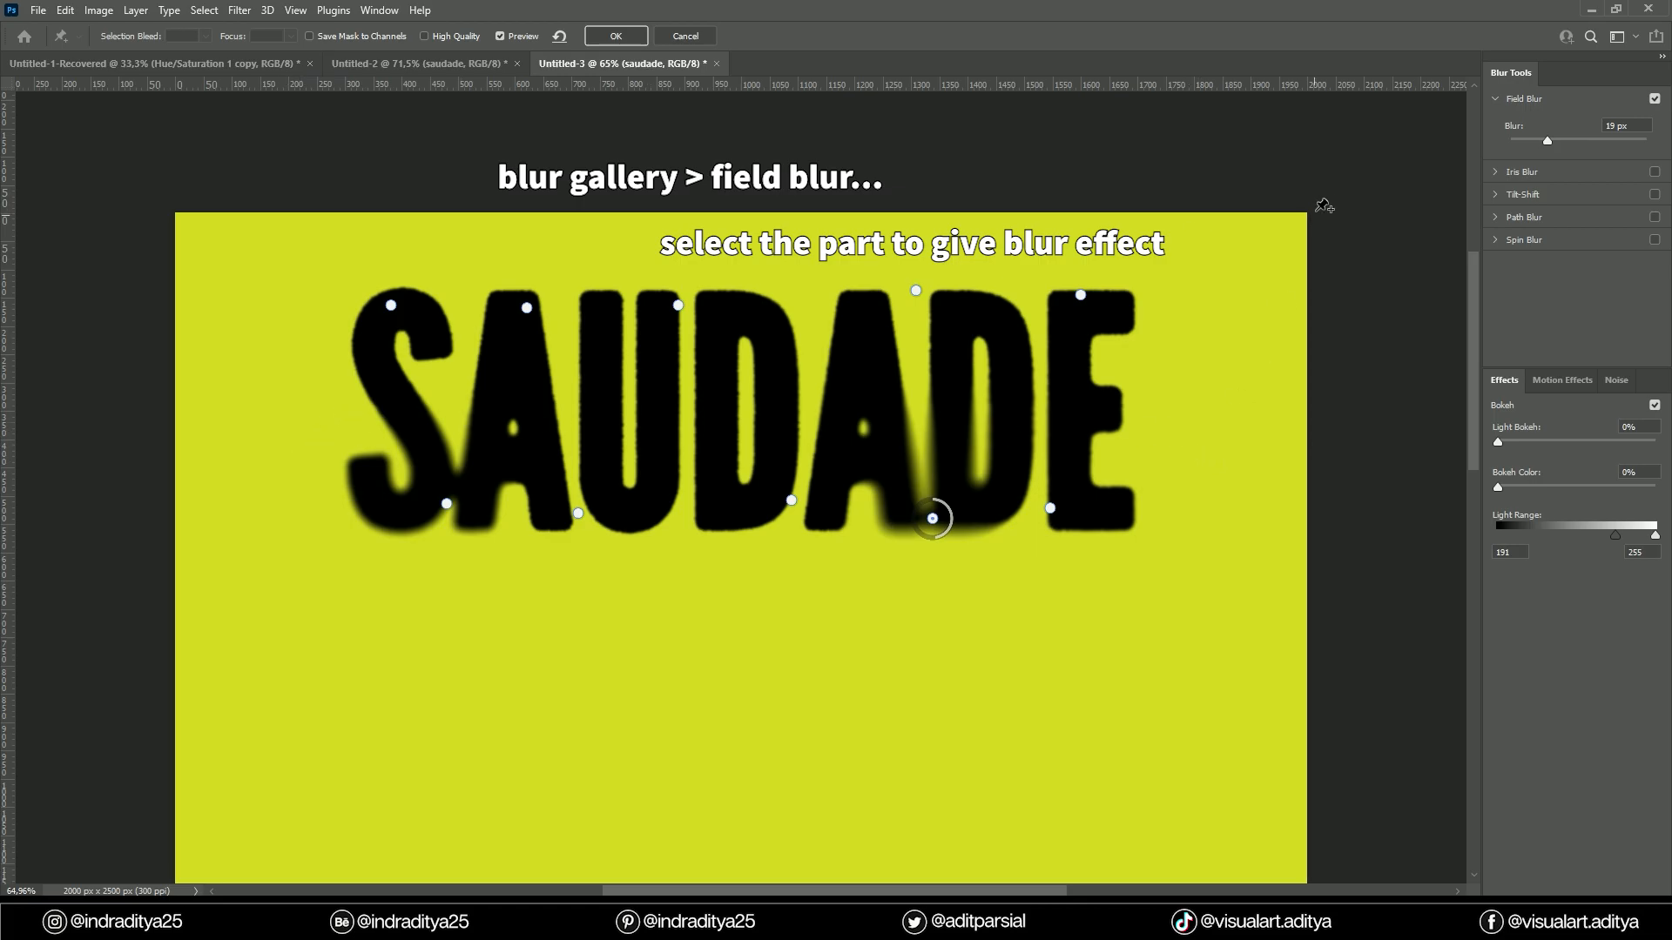
{"action": "key", "text": "Return"}
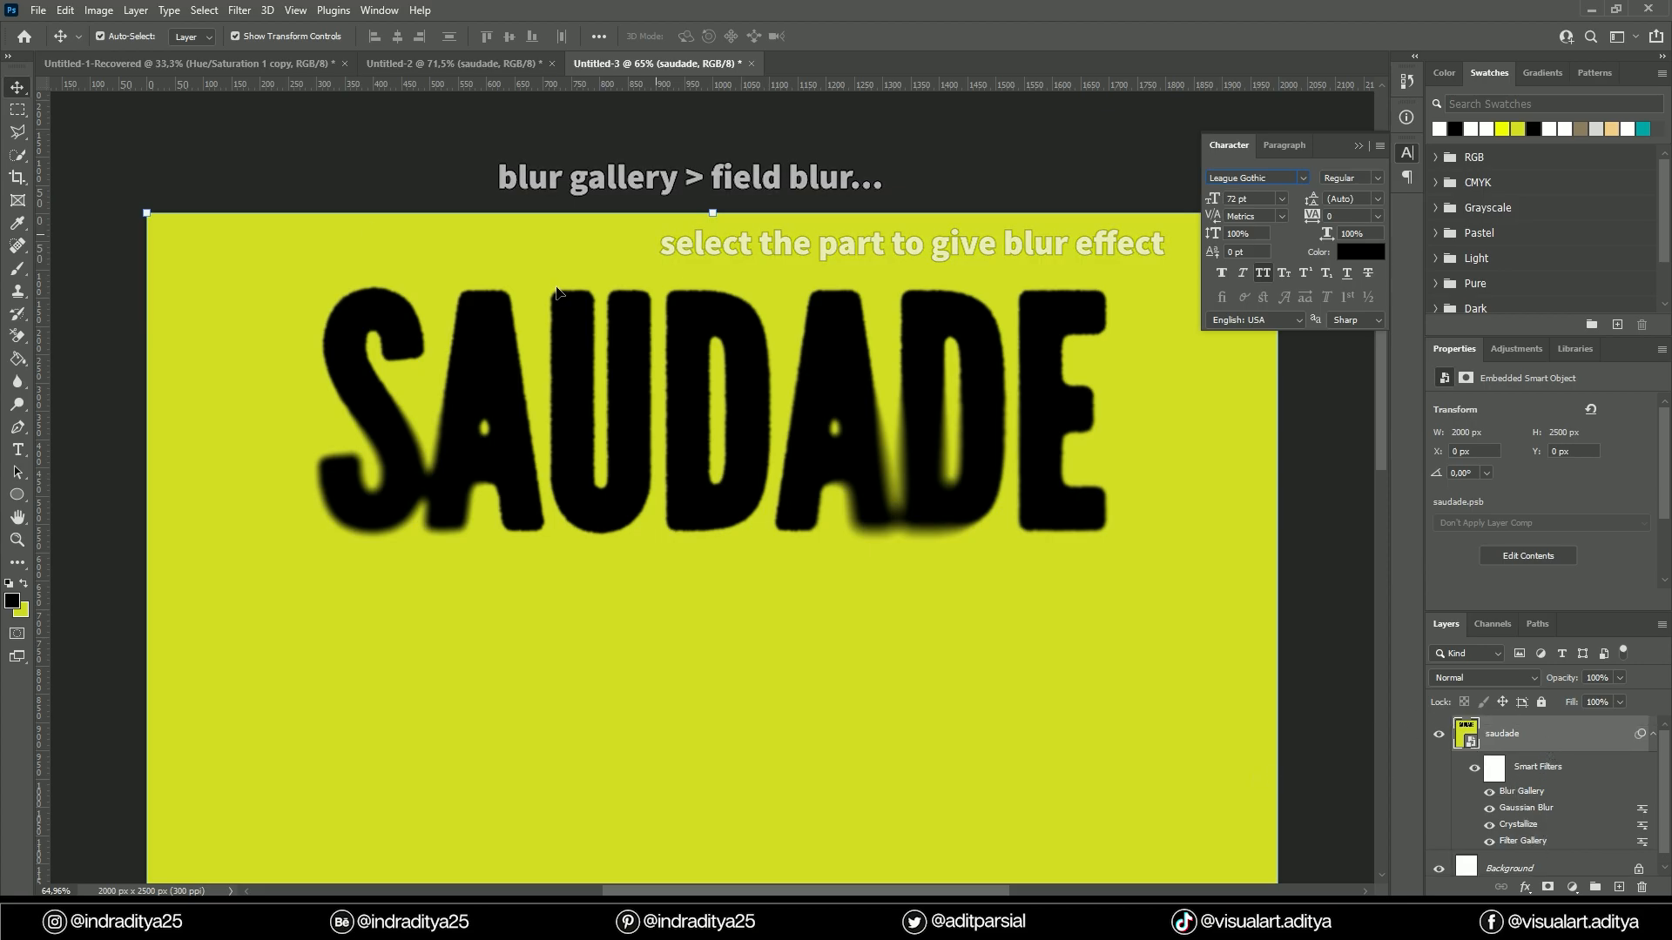
Step: Select the black lettering with Color Range by sampling its black at a fuzziness of 176
{"action": "left_click", "coordinate": [203, 9]}
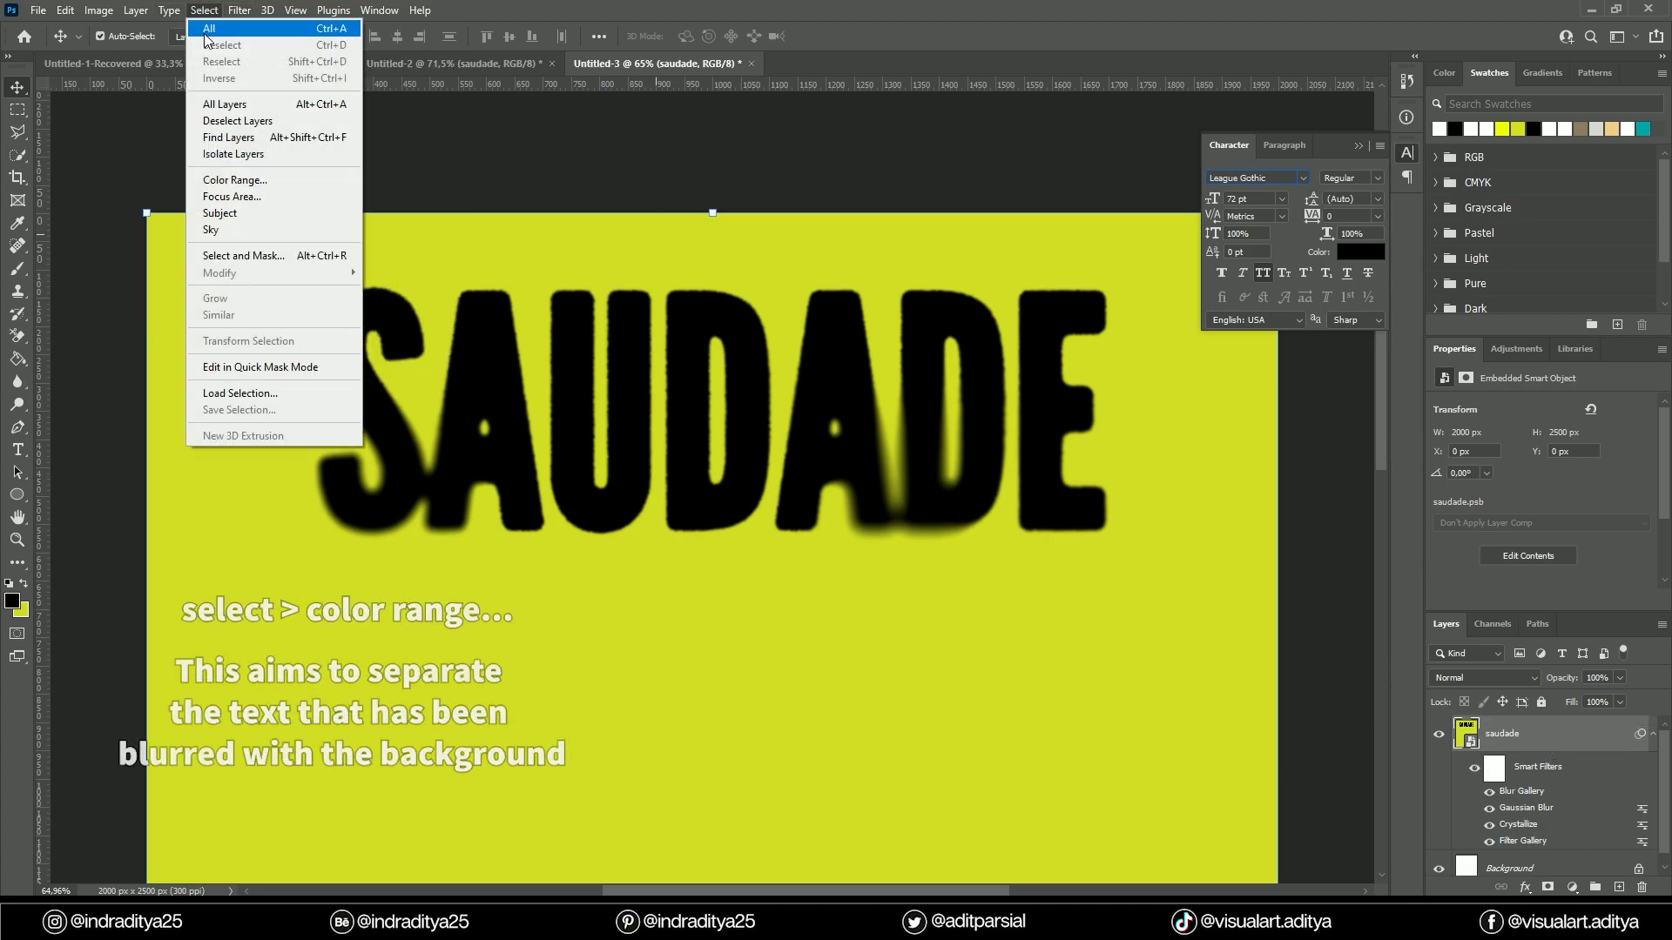
{"action": "left_click", "coordinate": [234, 181]}
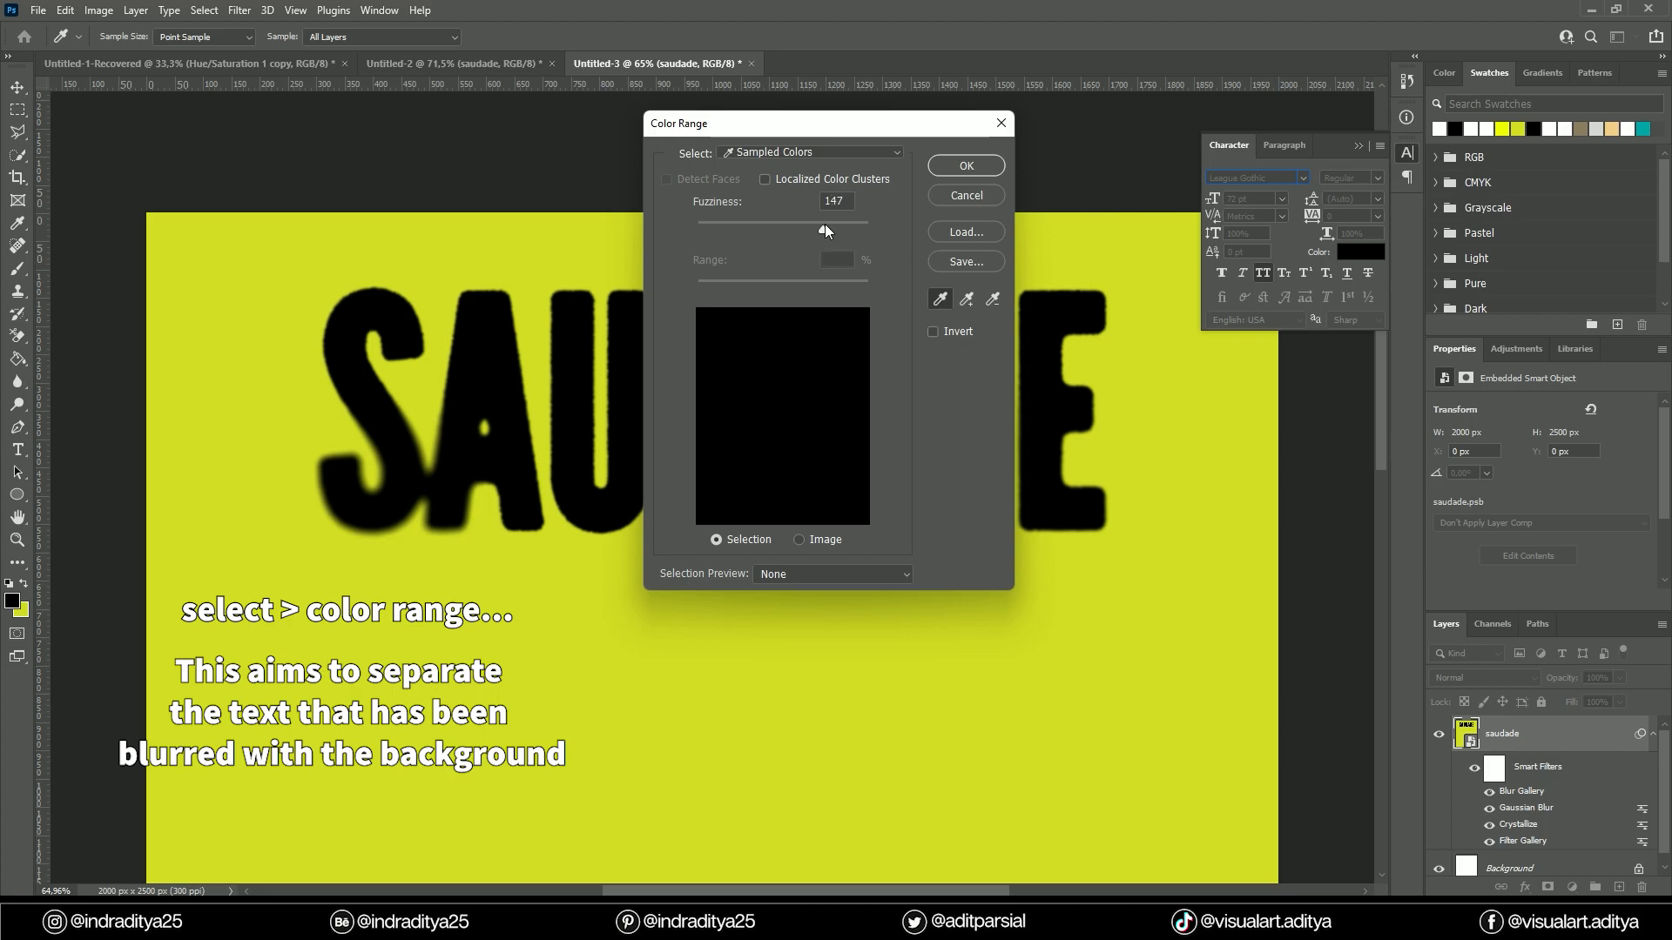
{"action": "left_click_drag", "start_coordinate": [834, 224], "coordinate": [827, 224]}
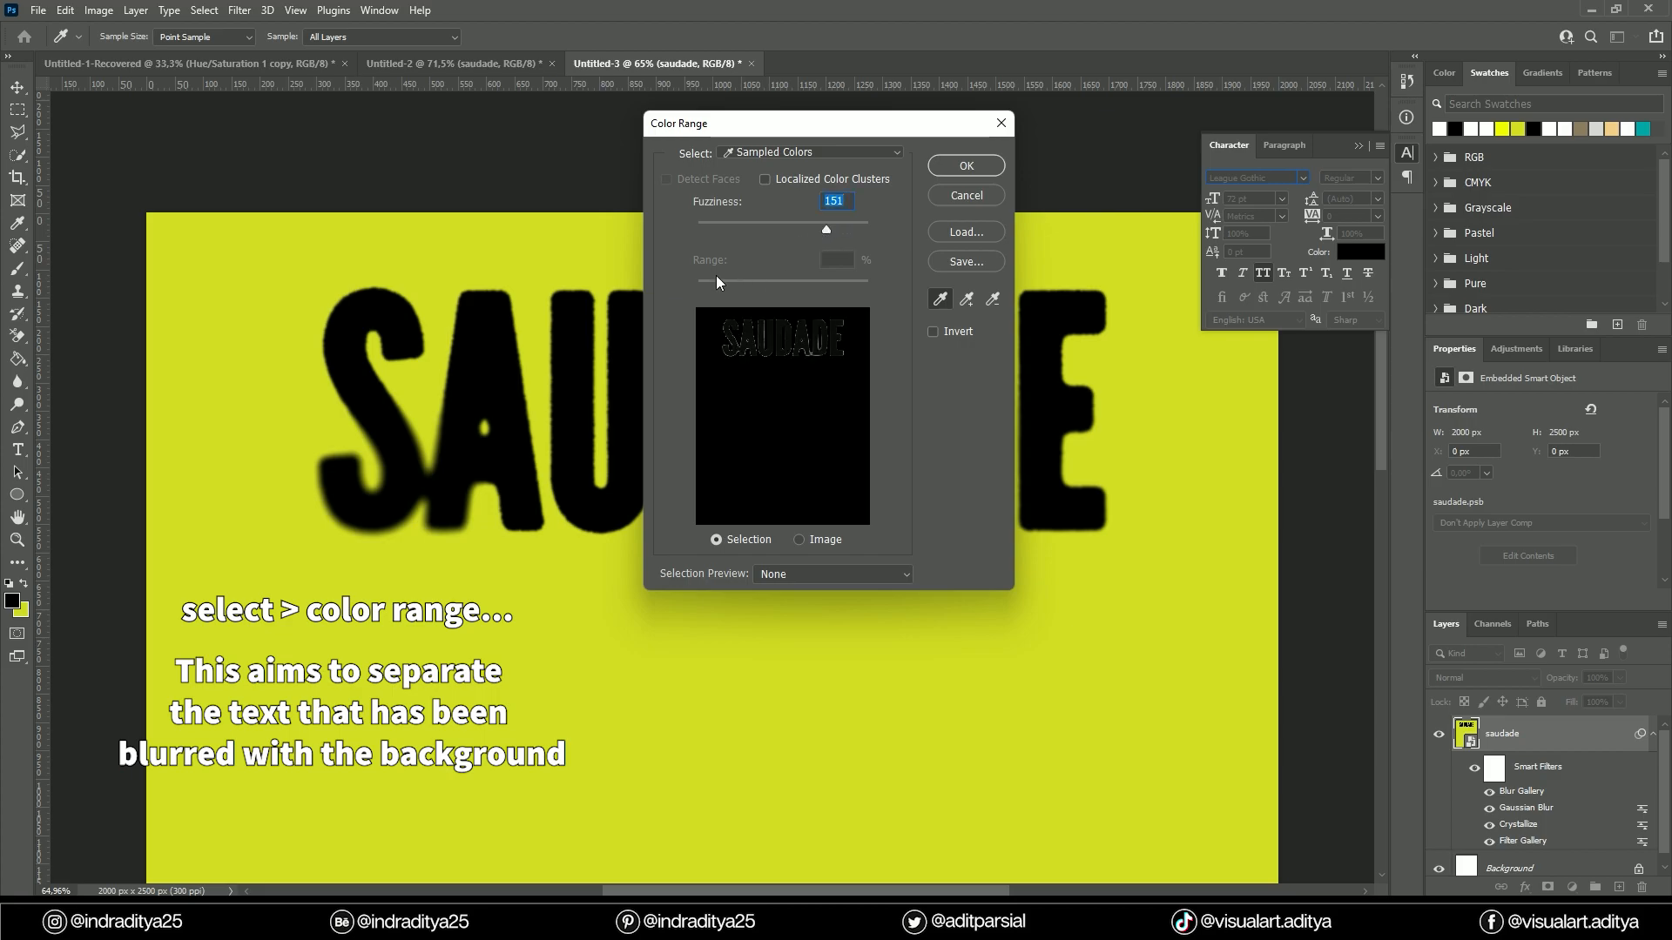
{"action": "left_click", "coordinate": [478, 327]}
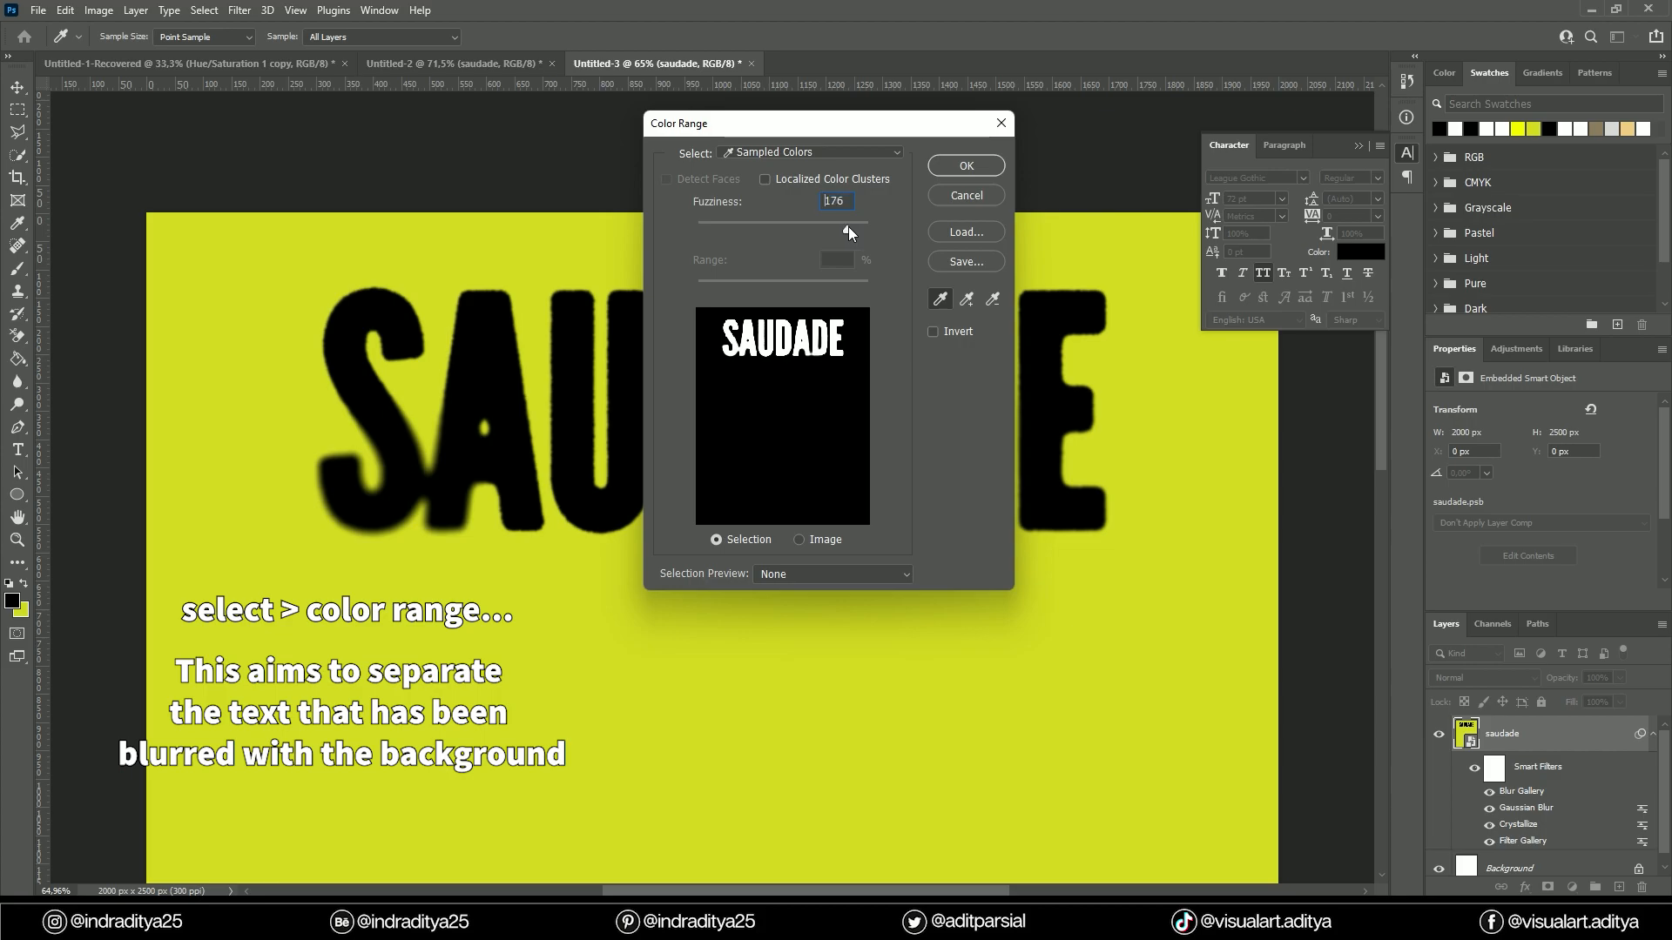
{"action": "left_click", "coordinate": [970, 165]}
Step: Create a black (000000) solid color fill layer from the lettering selection and invert its layer mask
{"action": "scroll", "coordinate": [1552, 751], "scroll_direction": "down", "scroll_amount": 1}
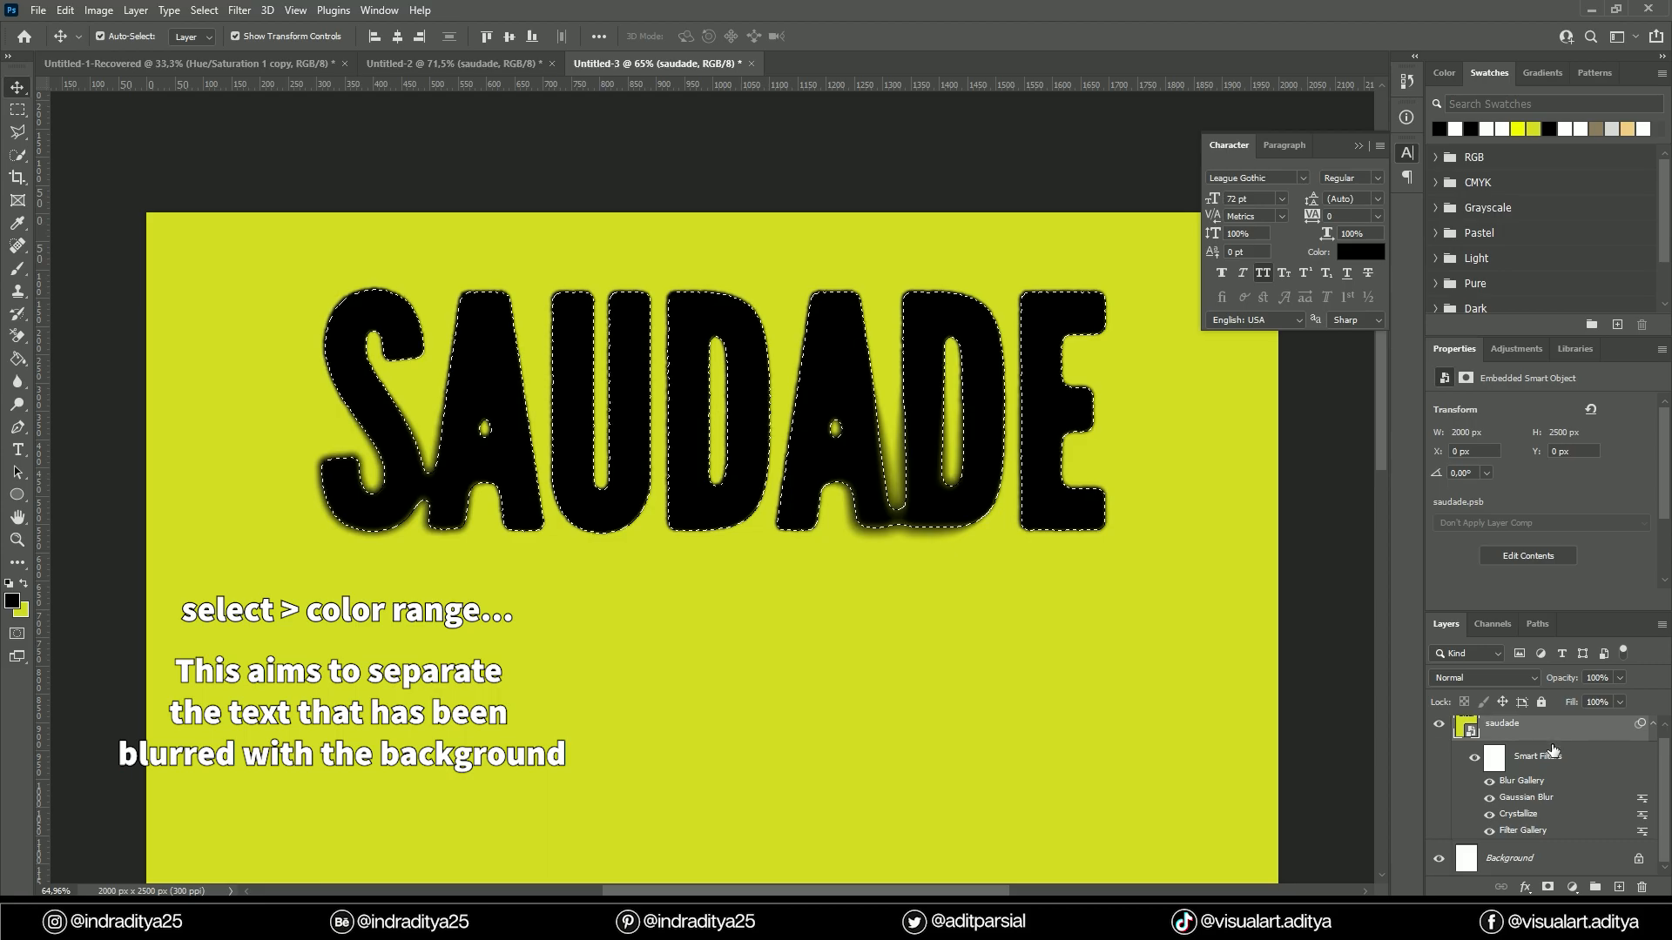
{"action": "left_click", "coordinate": [1572, 887]}
{"action": "left_click", "coordinate": [1454, 544]}
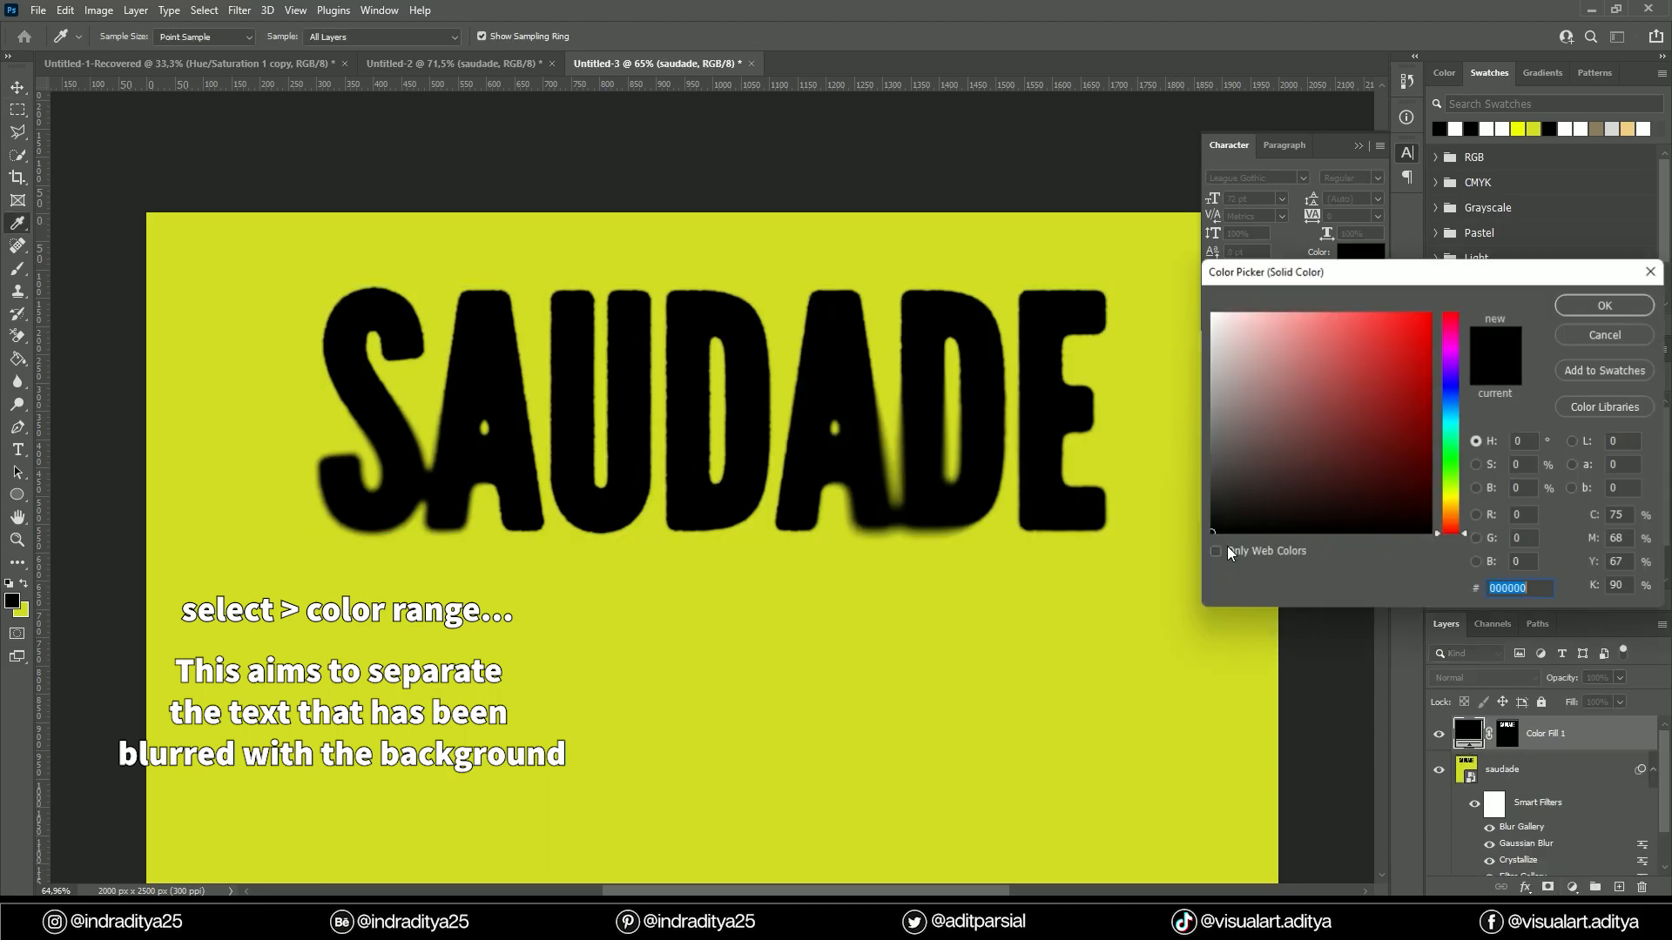
{"action": "left_click", "coordinate": [1605, 305]}
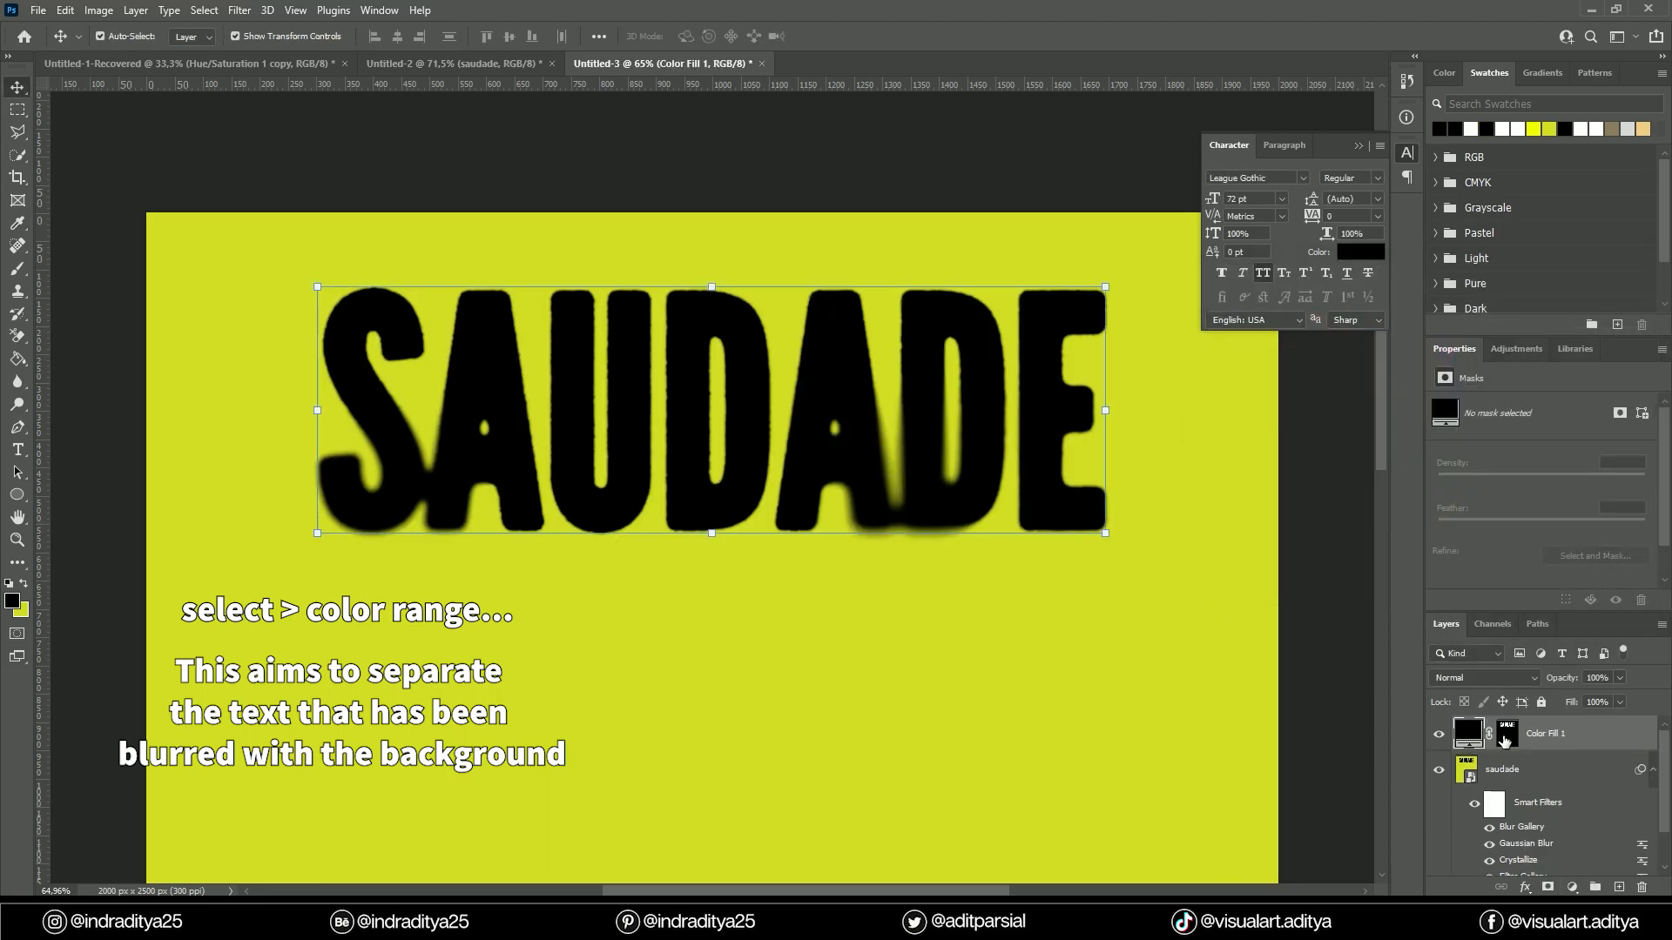
{"action": "left_click", "coordinate": [1504, 737]}
{"action": "key", "text": "ctrl+i"}
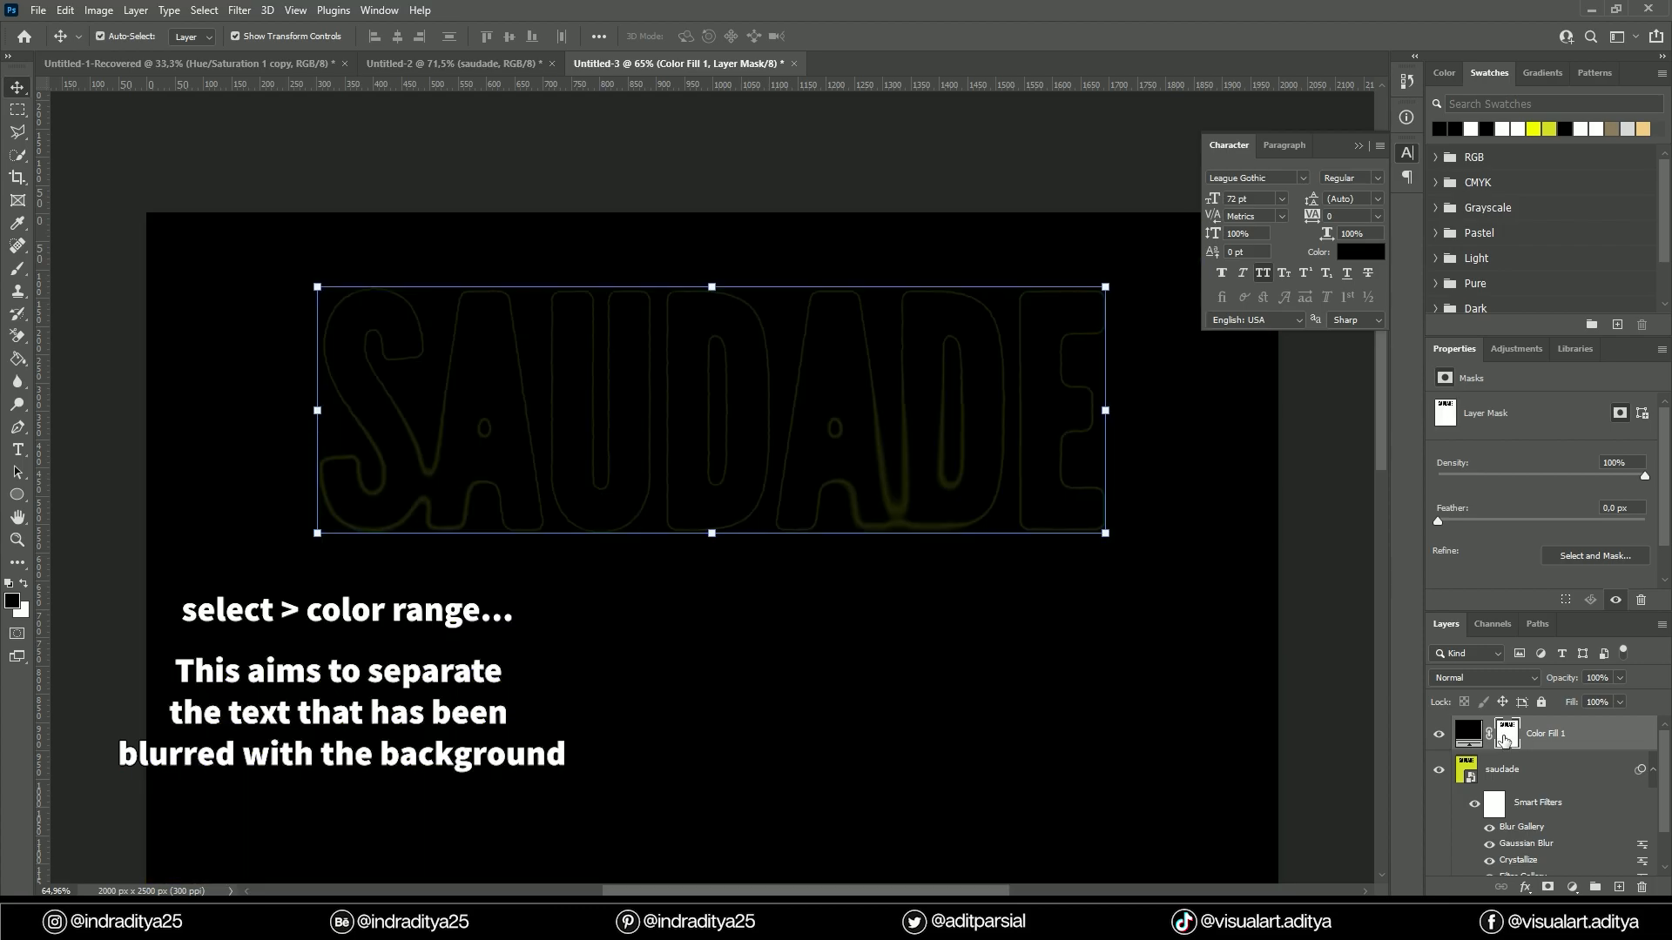
Step: Invert the Color Fill 1 layer mask and hide the saudade layer beneath it
{"action": "left_click", "coordinate": [1439, 768]}
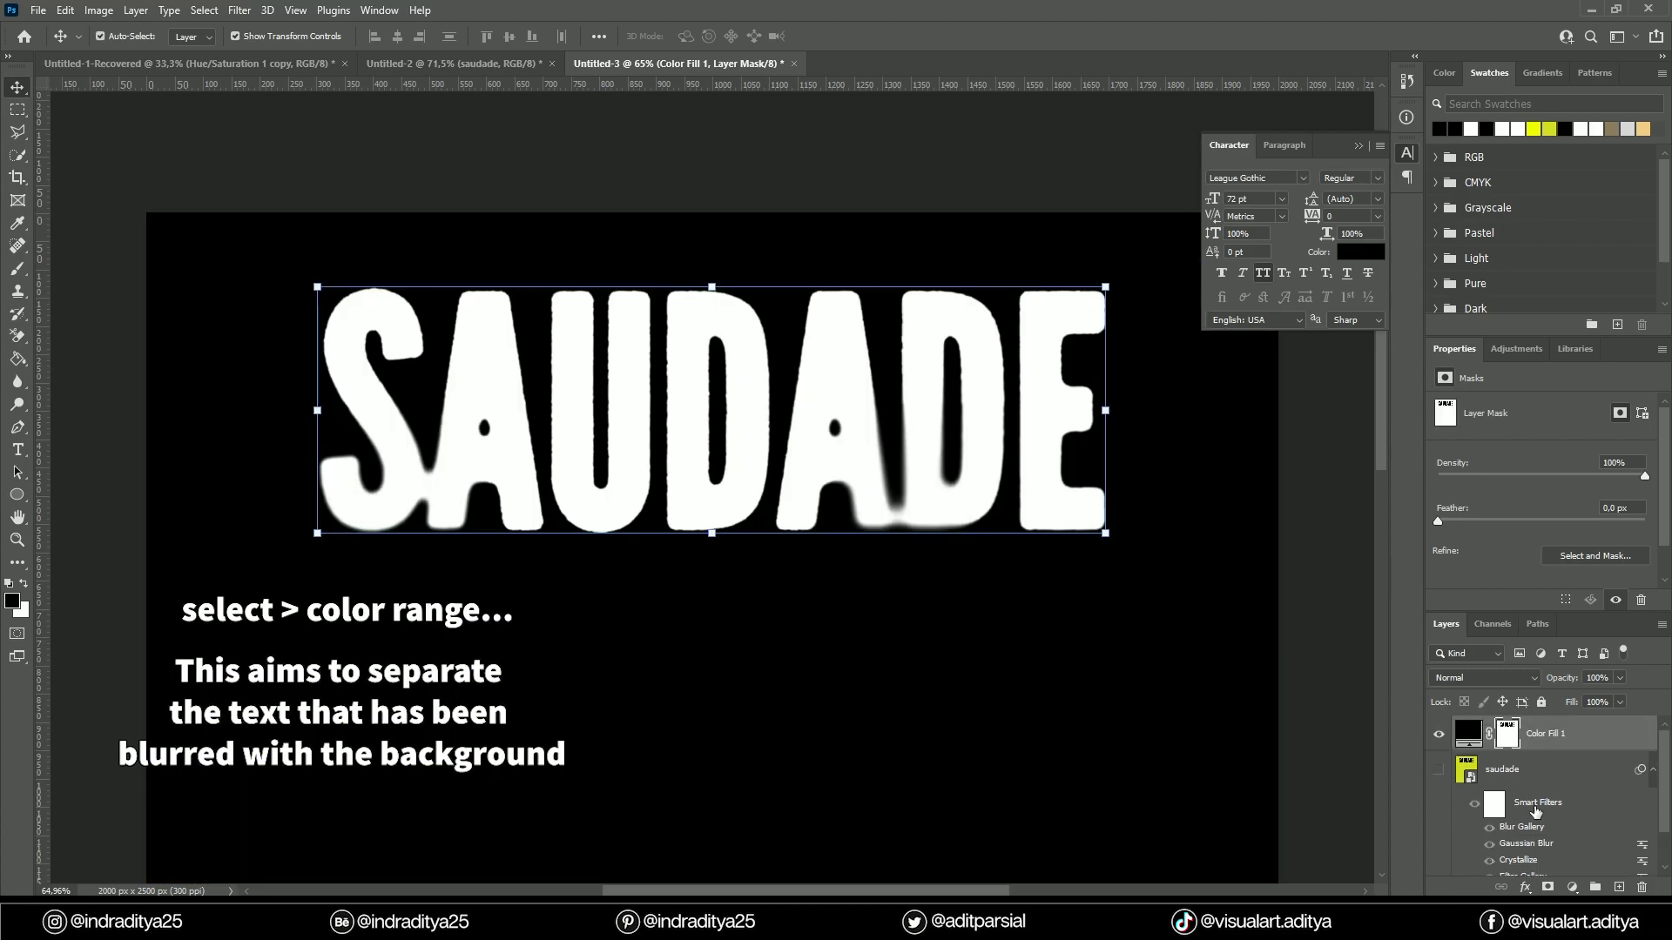
{"action": "left_click", "coordinate": [1439, 769]}
{"action": "key", "text": "ctrl+i"}
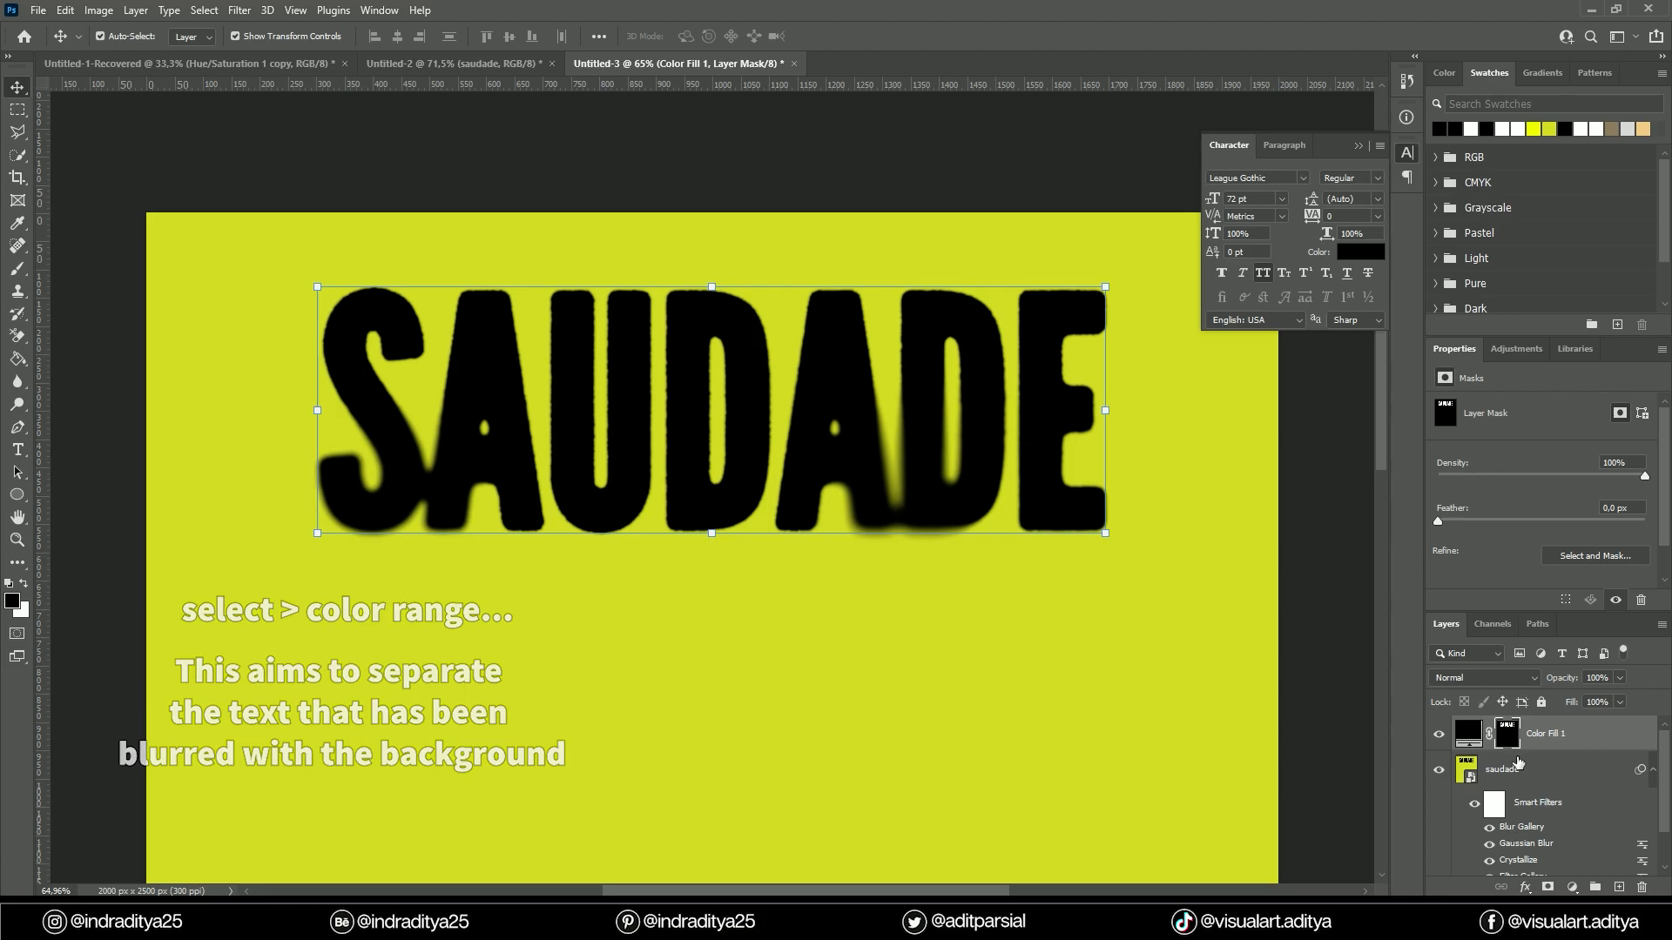
{"action": "left_click", "coordinate": [1439, 769]}
Step: Convert the masked Color Fill 1 layer to a smart object
{"action": "right_click", "coordinate": [1474, 738]}
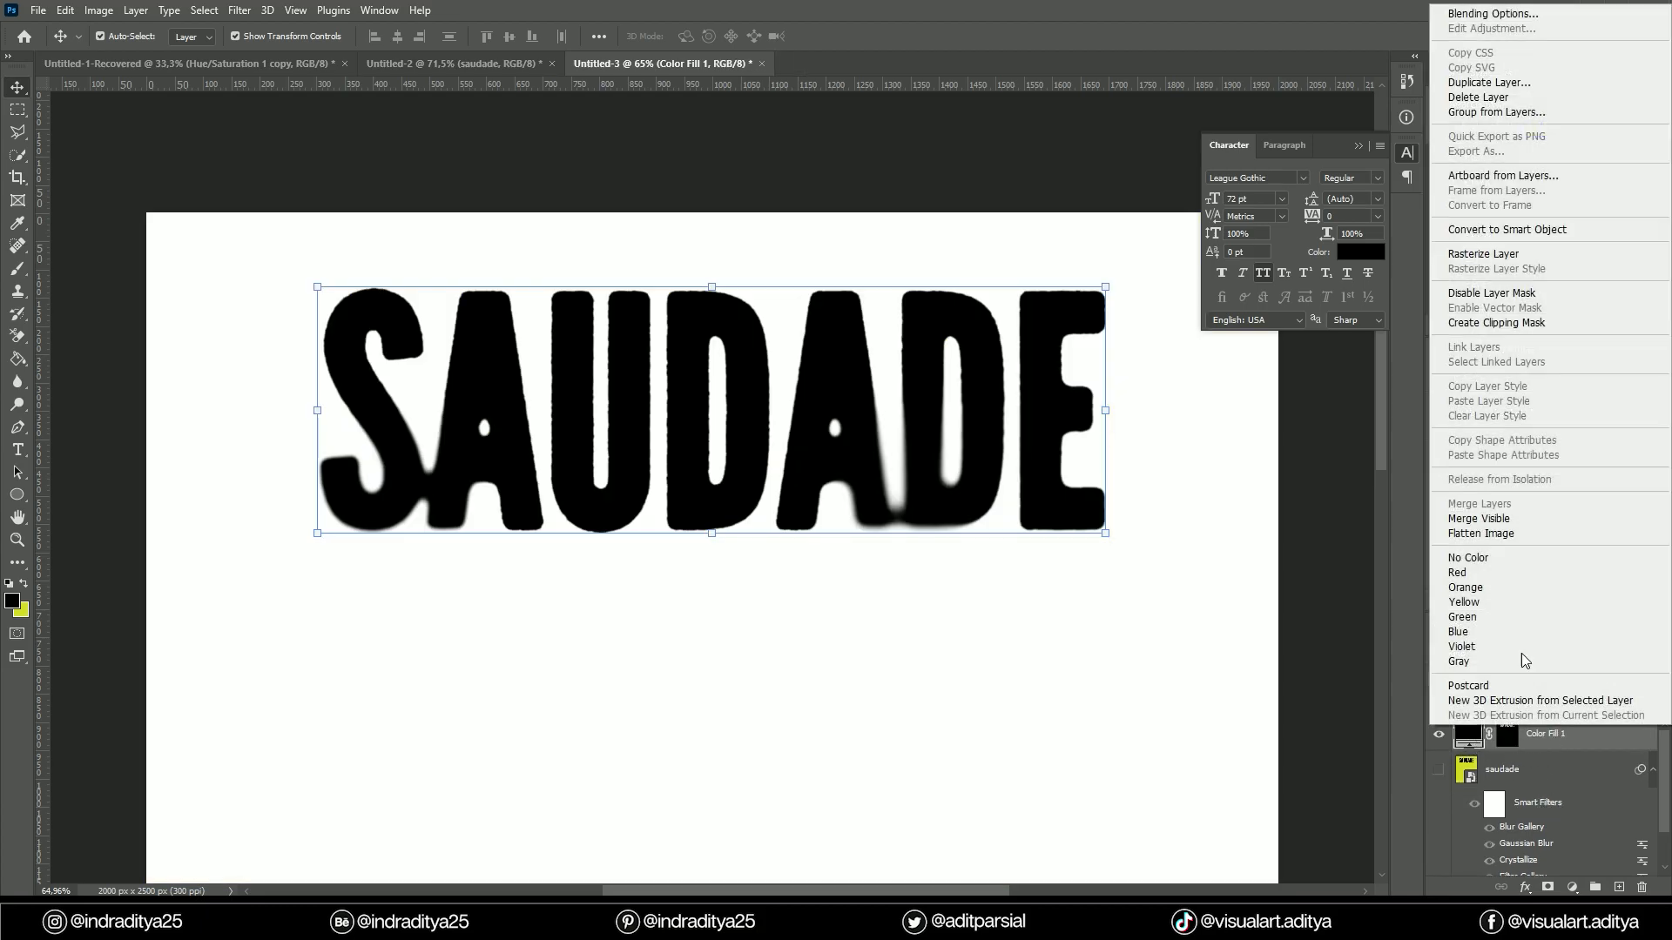
{"action": "left_click", "coordinate": [1481, 230]}
{"action": "left_click", "coordinate": [1437, 860]}
{"action": "left_click", "coordinate": [1437, 860]}
{"action": "scroll", "coordinate": [1552, 745], "scroll_direction": "up", "scroll_amount": 2}
Step: Add a bright yellow solid color fill above Color Fill 1 and clip it to the lettering
{"action": "left_click", "coordinate": [1621, 887]}
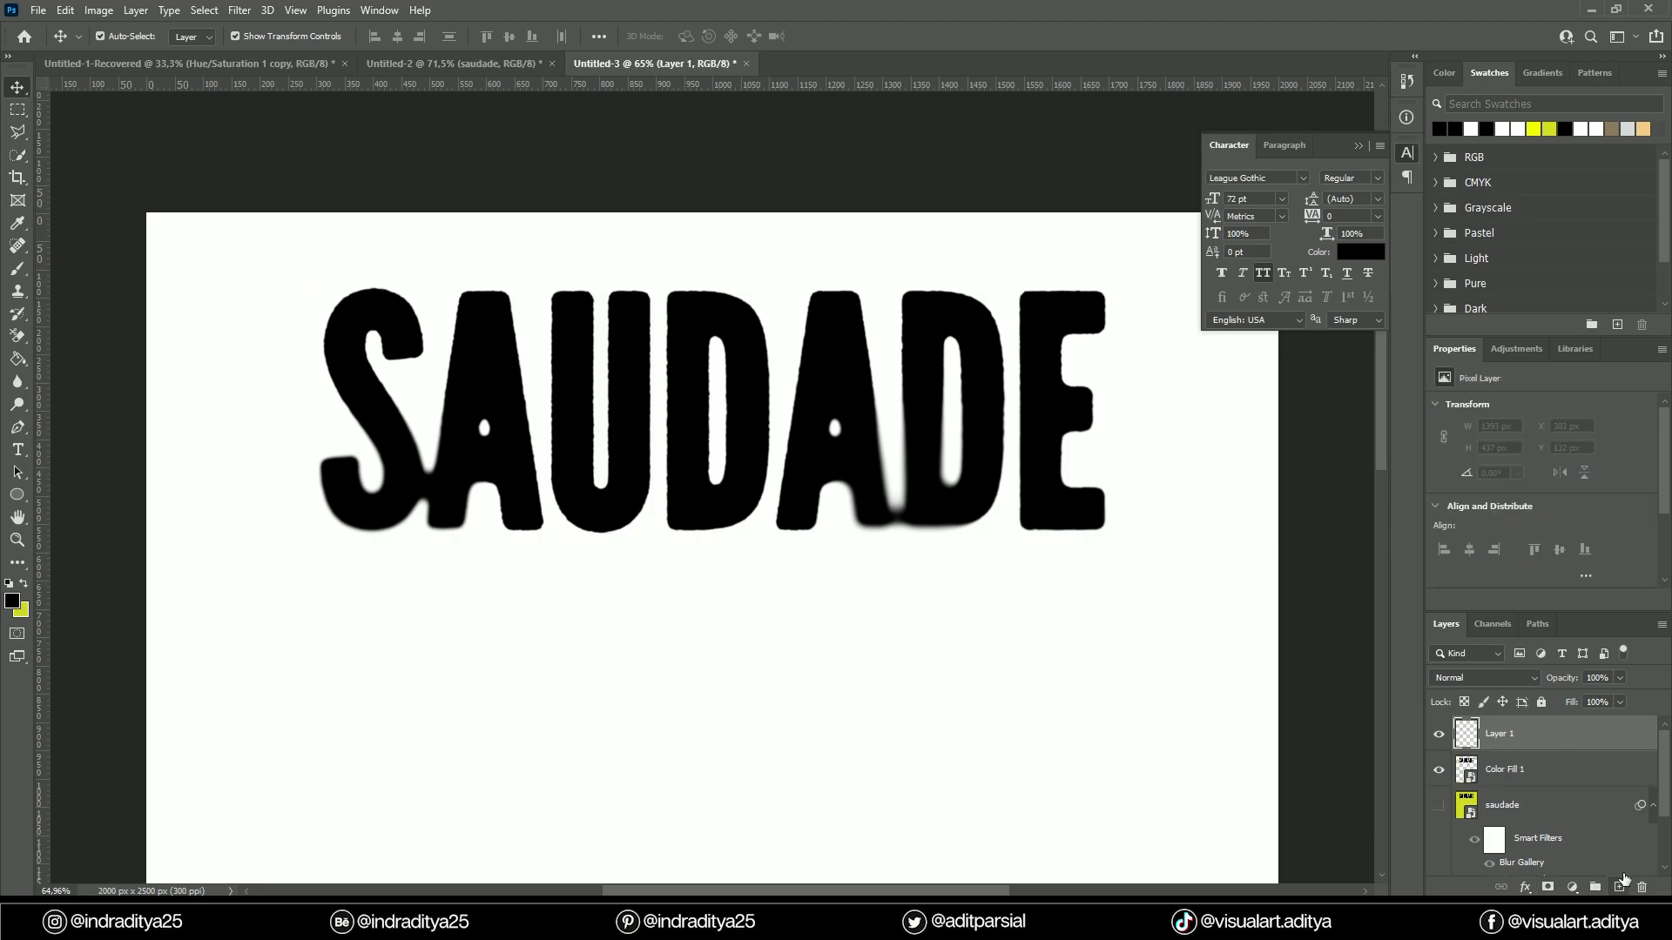
{"action": "left_click", "coordinate": [1572, 887]}
{"action": "left_click", "coordinate": [1559, 578]}
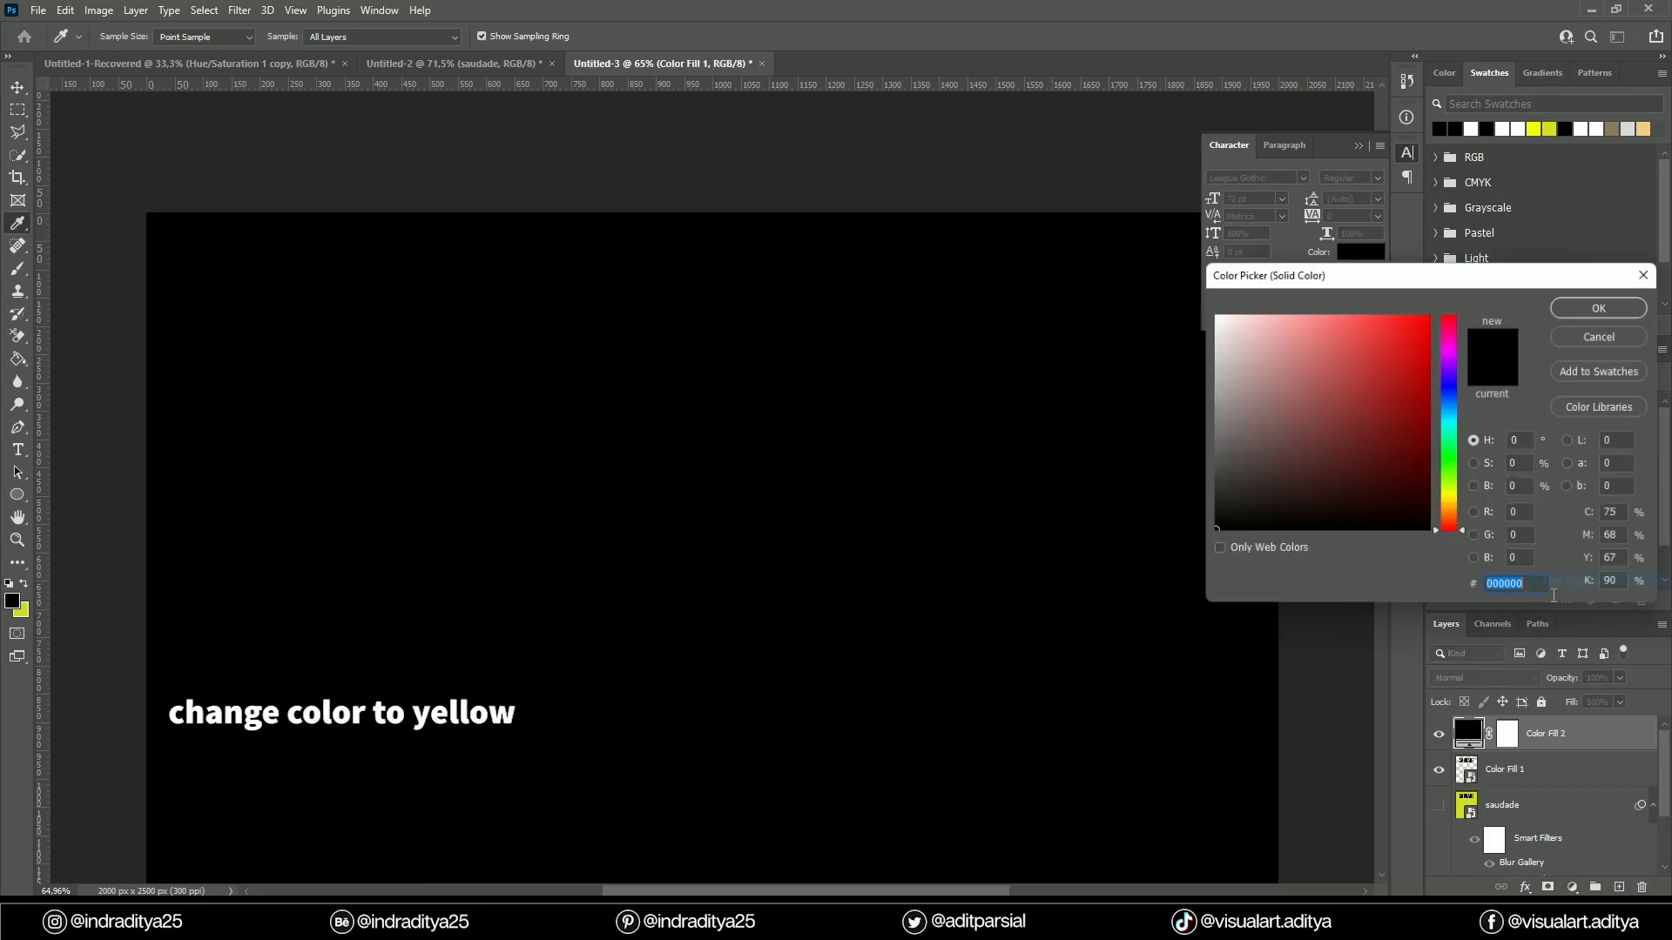
{"action": "left_click", "coordinate": [1451, 490]}
{"action": "left_click_drag", "start_coordinate": [1397, 409], "coordinate": [1432, 312]}
{"action": "left_click", "coordinate": [1576, 307]}
{"action": "right_click", "coordinate": [1567, 737]}
{"action": "left_click", "coordinate": [1498, 329]}
Step: Fill the Background layer with black
{"action": "scroll", "coordinate": [1524, 792], "scroll_direction": "down", "scroll_amount": 2}
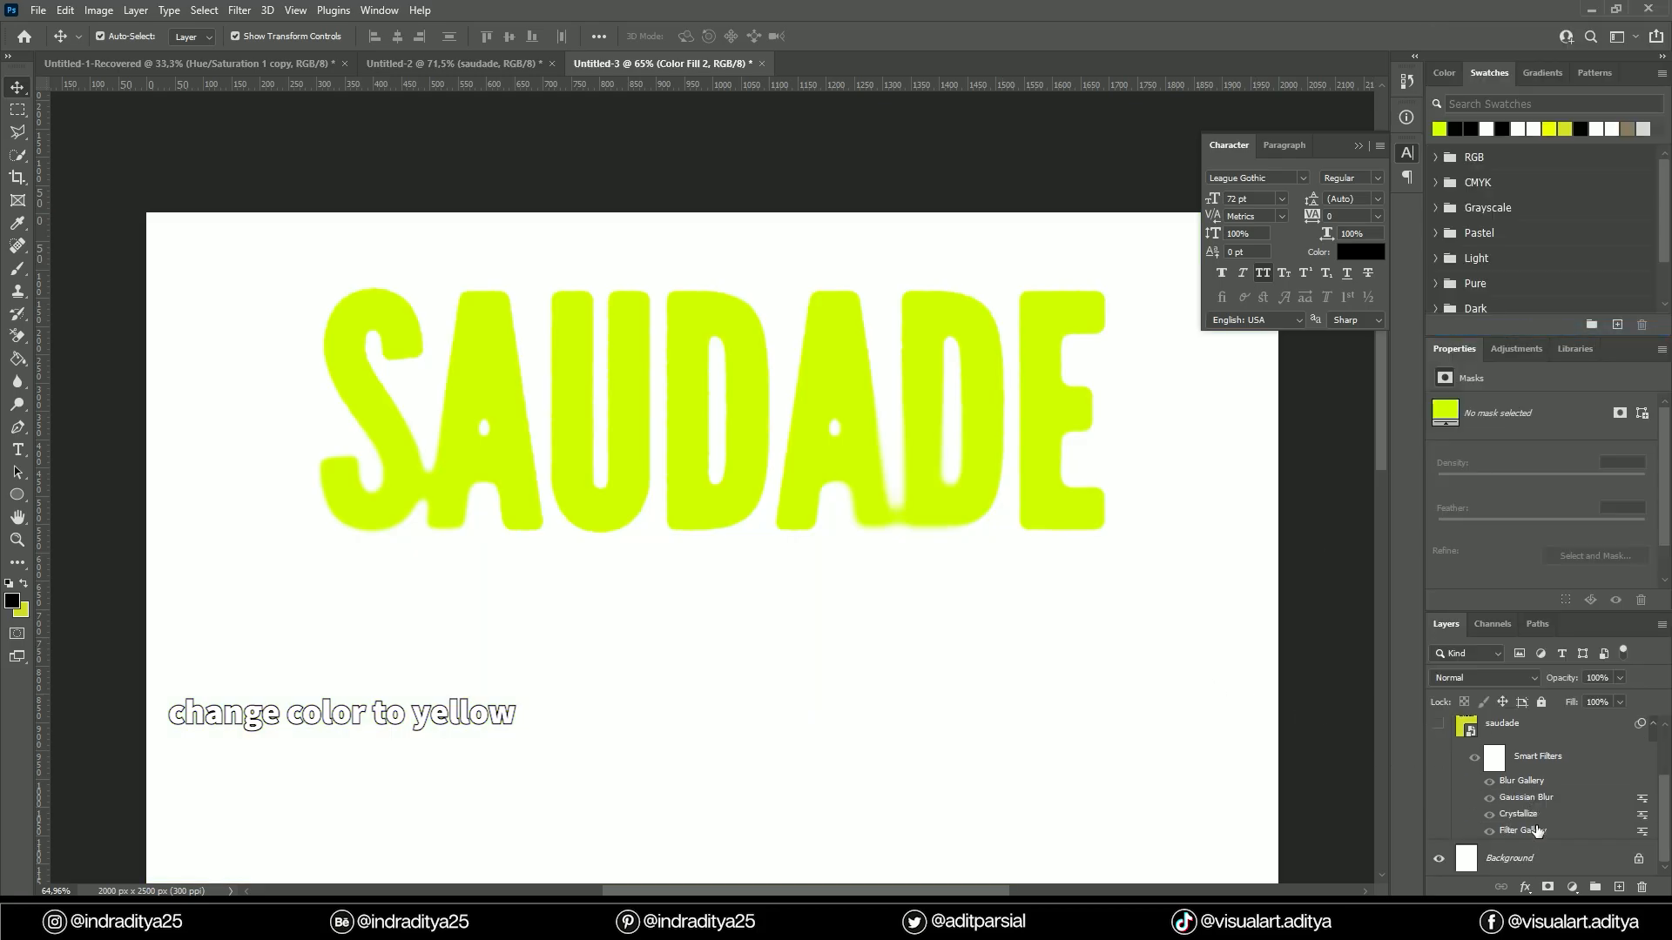
{"action": "left_click", "coordinate": [1463, 862]}
{"action": "key", "text": "alt+BackSpace"}
{"action": "scroll", "coordinate": [336, 615], "scroll_direction": "down", "scroll_amount": 5}
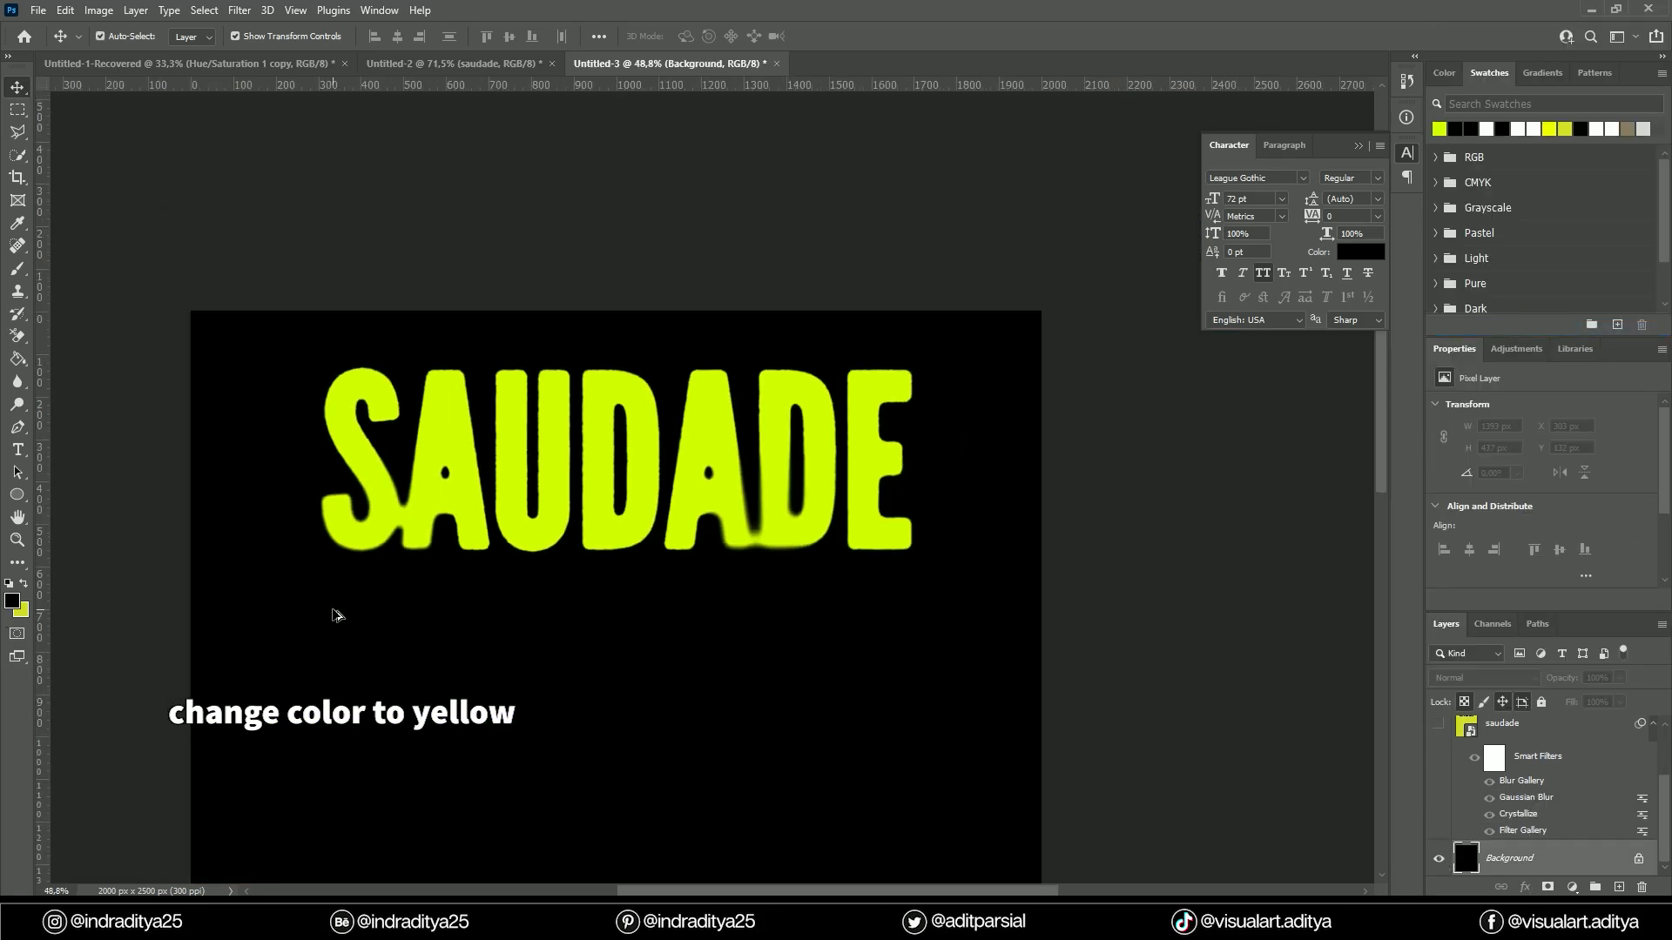
{"action": "scroll", "coordinate": [1007, 375], "scroll_direction": "down", "scroll_amount": 2}
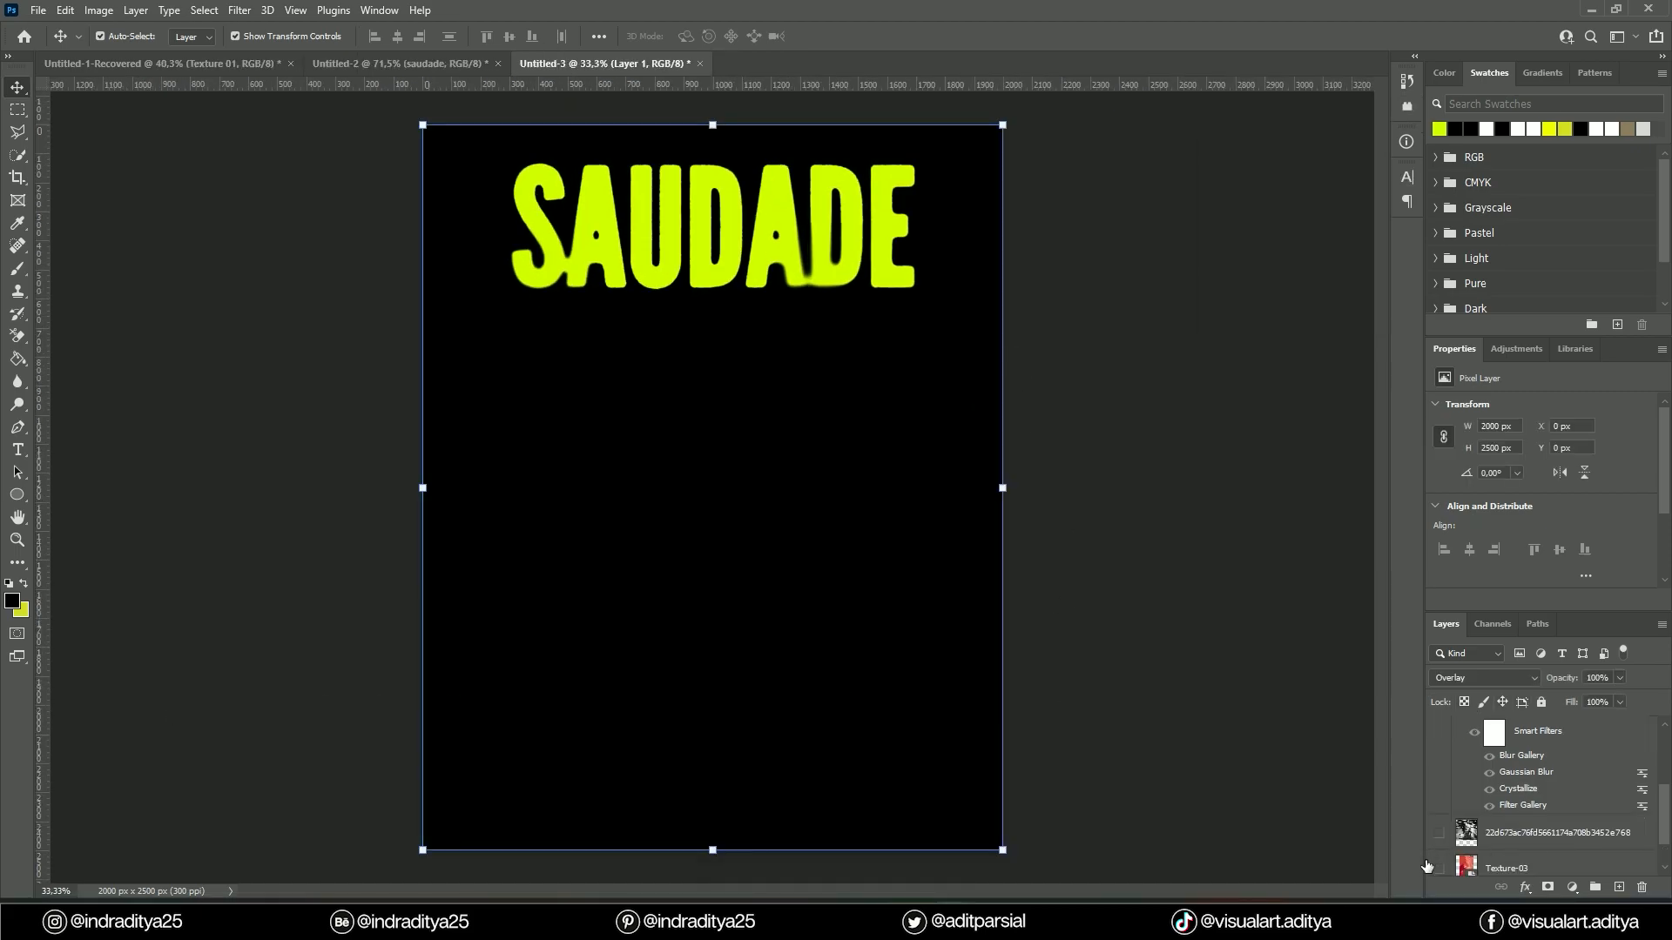
Step: Add 7% Gaussian monochromatic noise to the gray Layer 1 and clip it to the lettering in Linear Light mode
{"action": "left_click", "coordinate": [204, 9]}
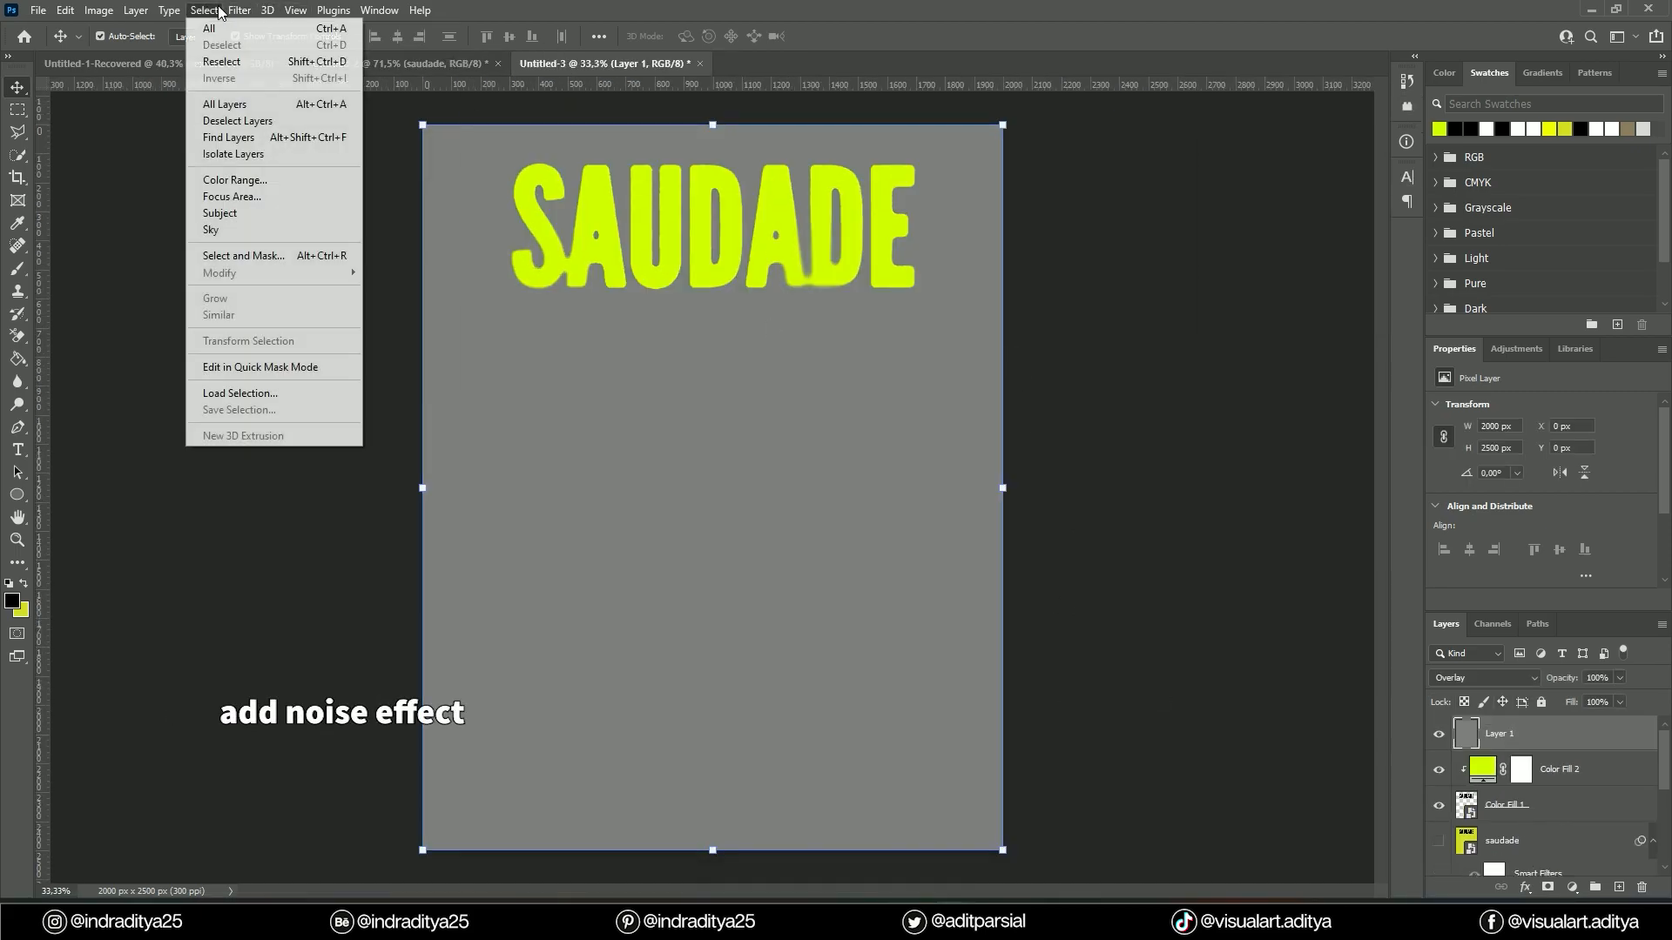
{"action": "mouse_move", "coordinate": [301, 282]}
{"action": "left_click", "coordinate": [489, 282]}
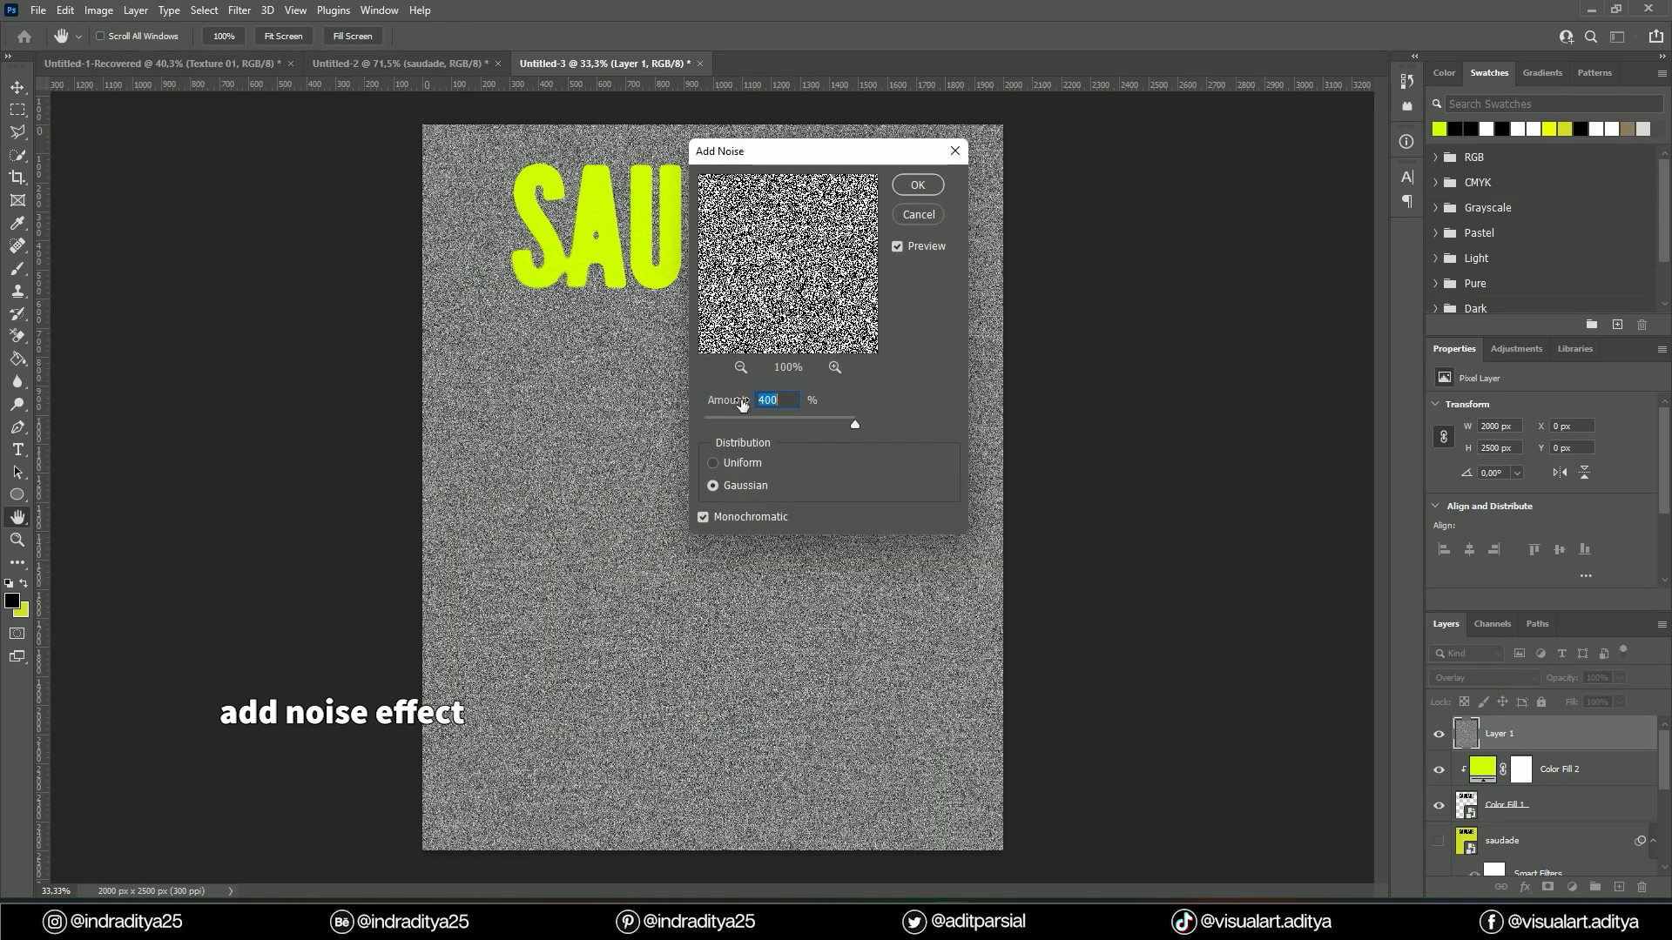
{"action": "type", "text": "7"}
{"action": "key", "text": "Return"}
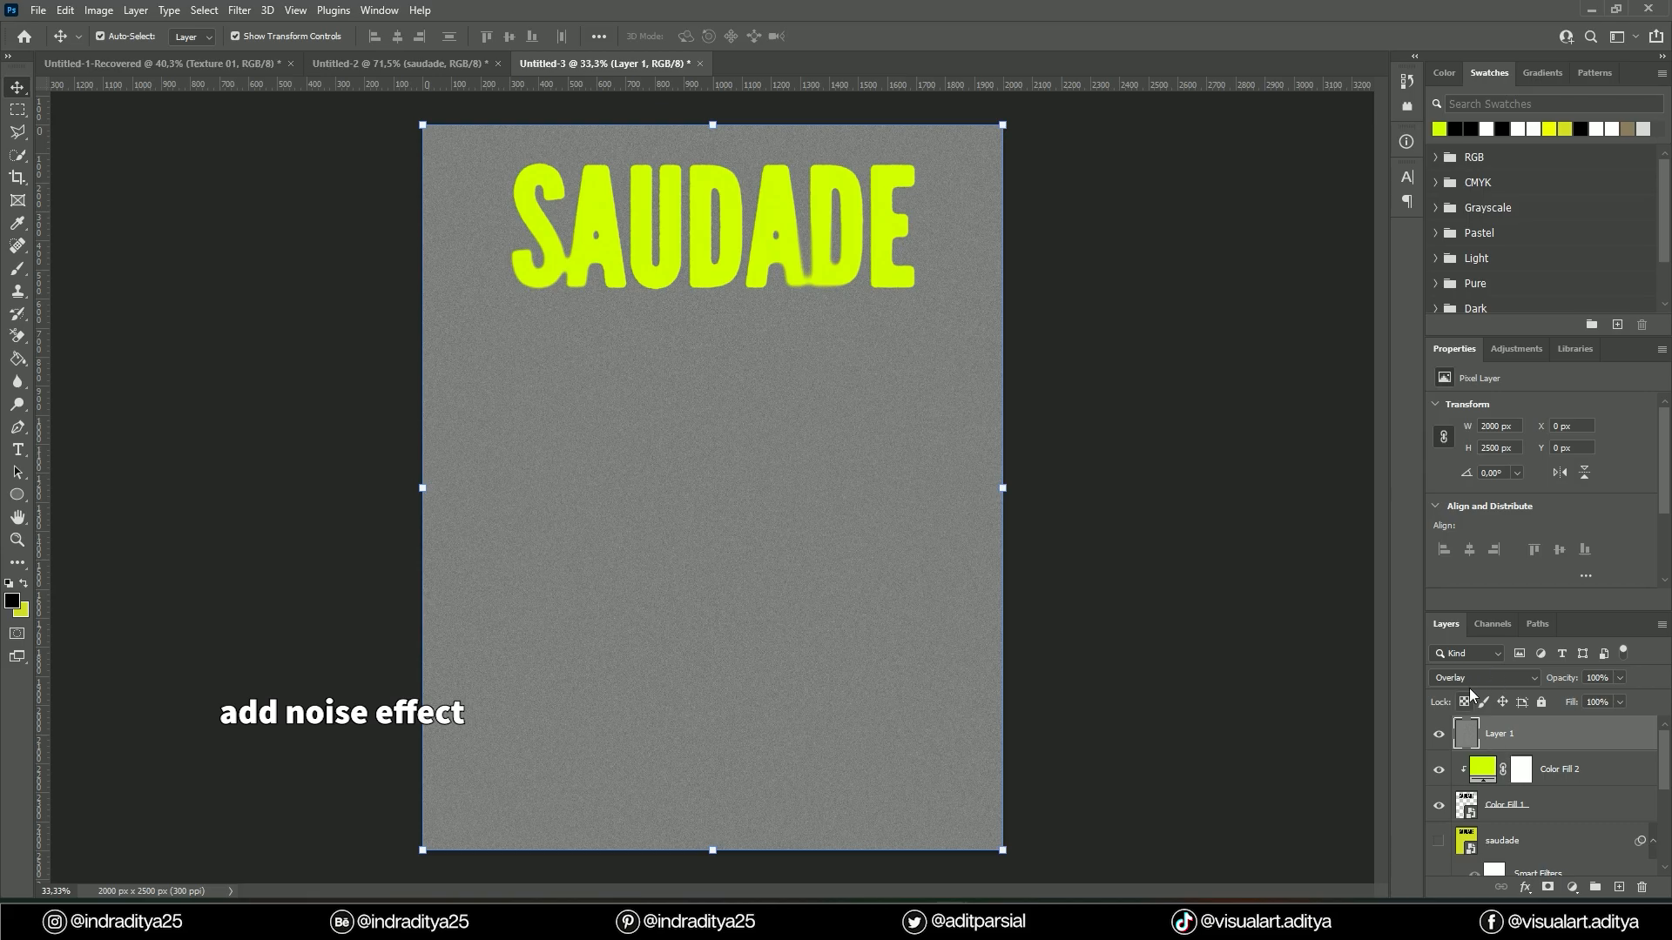
{"action": "right_click", "coordinate": [1565, 740]}
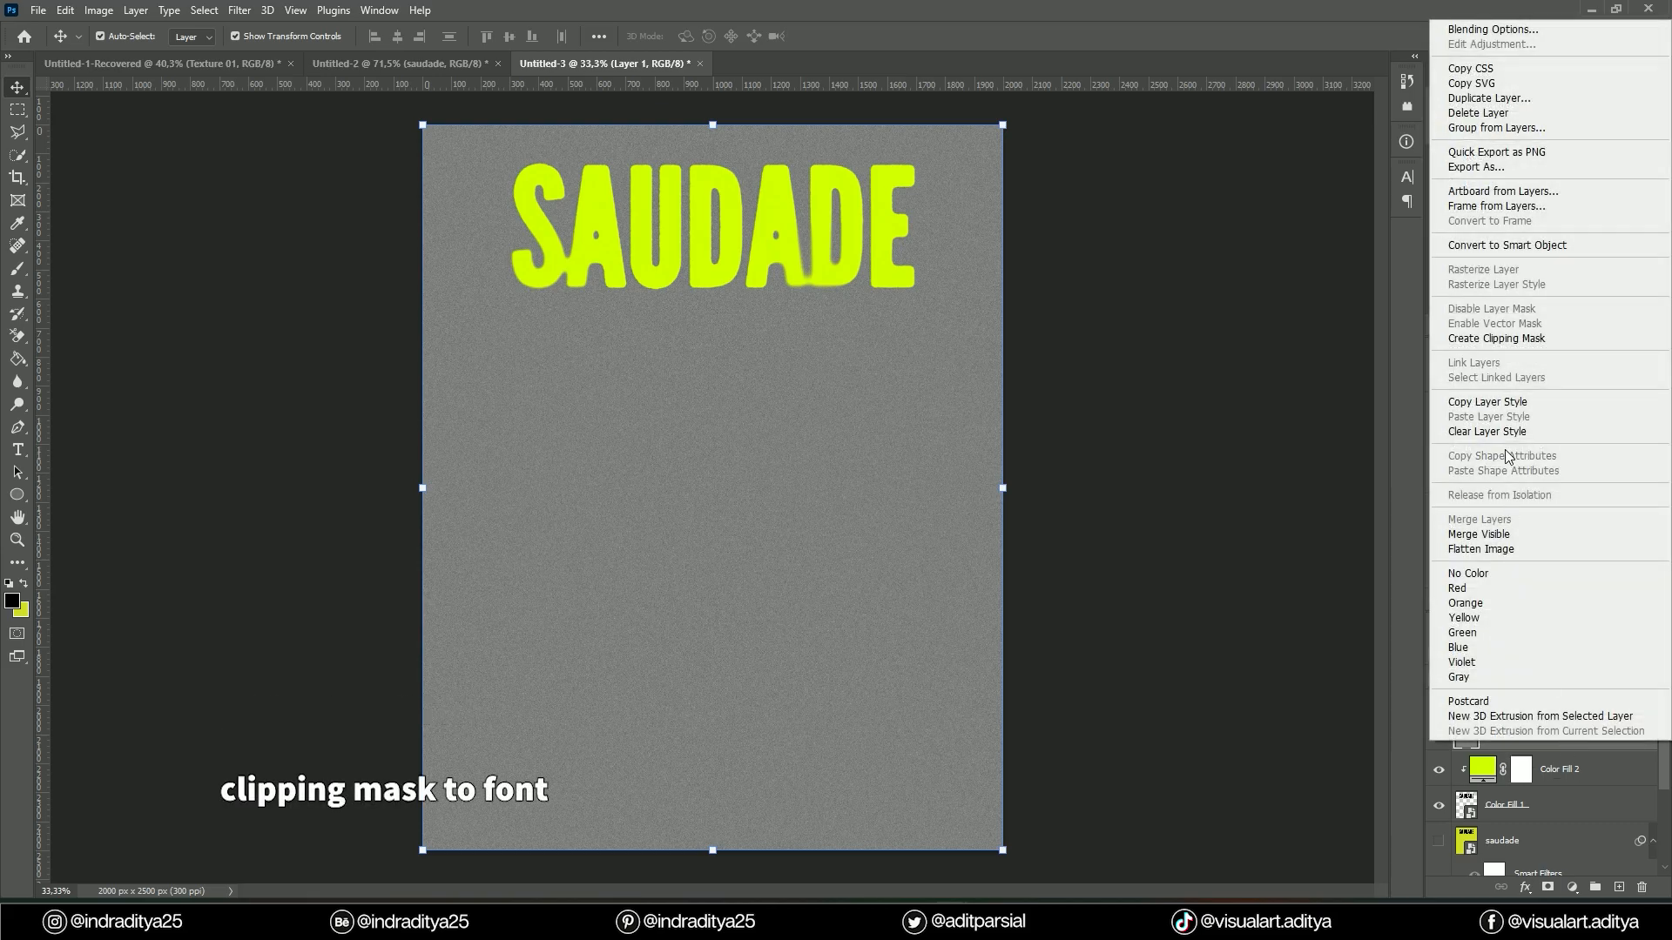
{"action": "left_click", "coordinate": [1548, 337]}
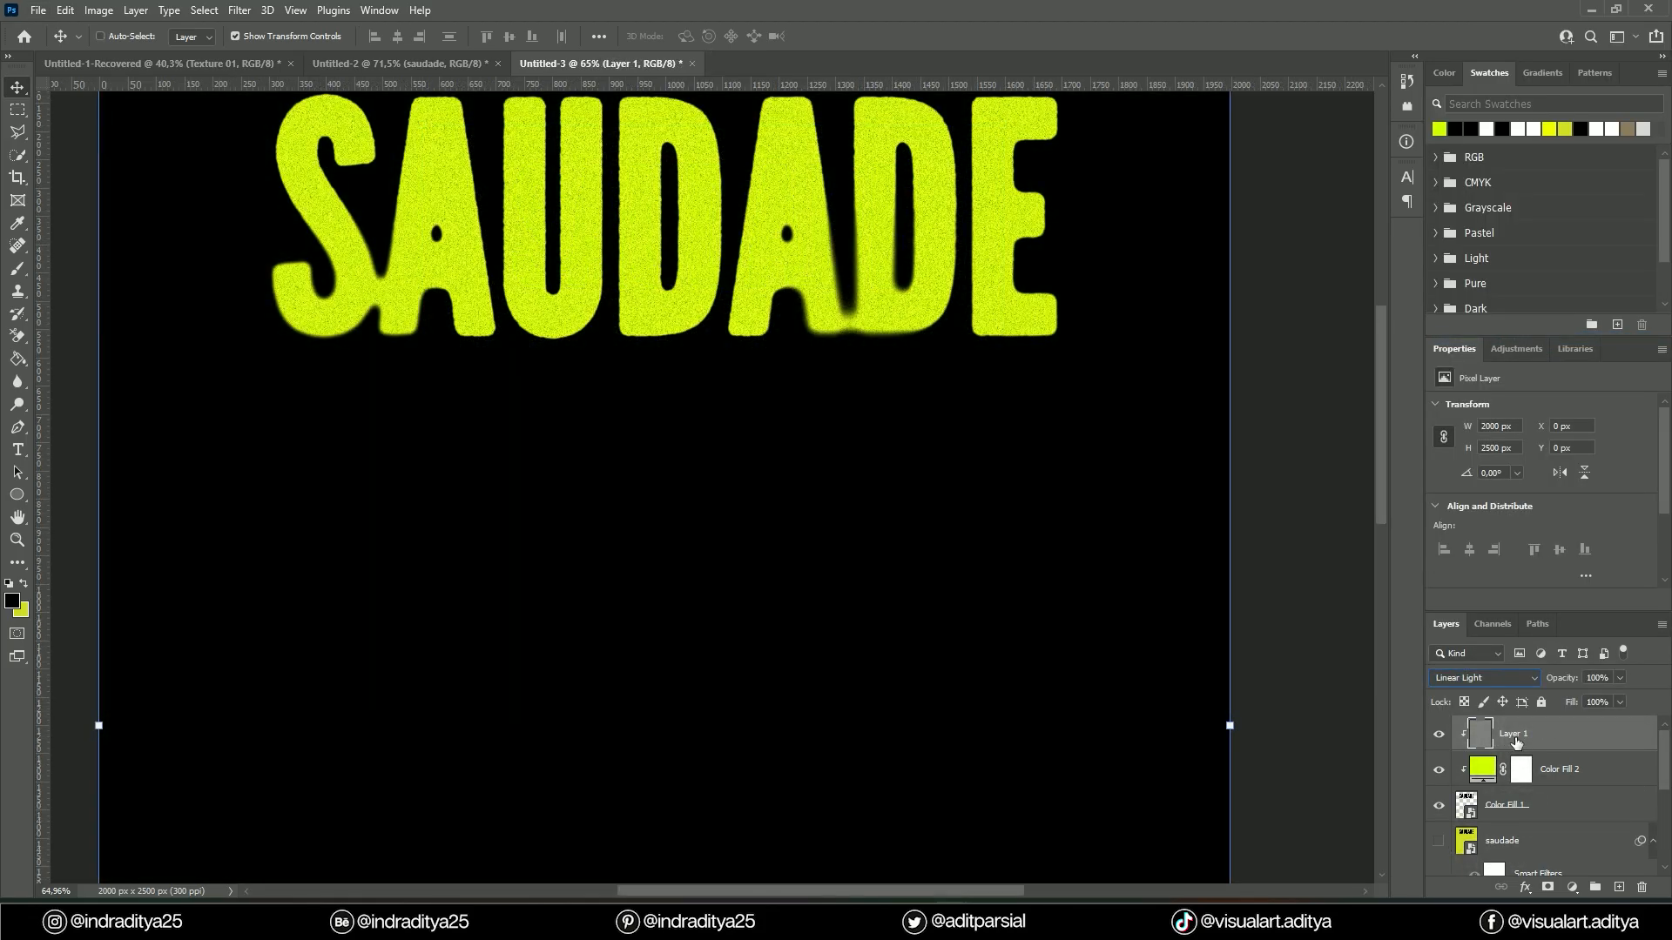
Step: Duplicate the noise layer, set the copy's blend mode to Screen, and clip it to the lettering
{"action": "key", "text": "ctrl+j"}
{"action": "left_click", "coordinate": [1503, 677]}
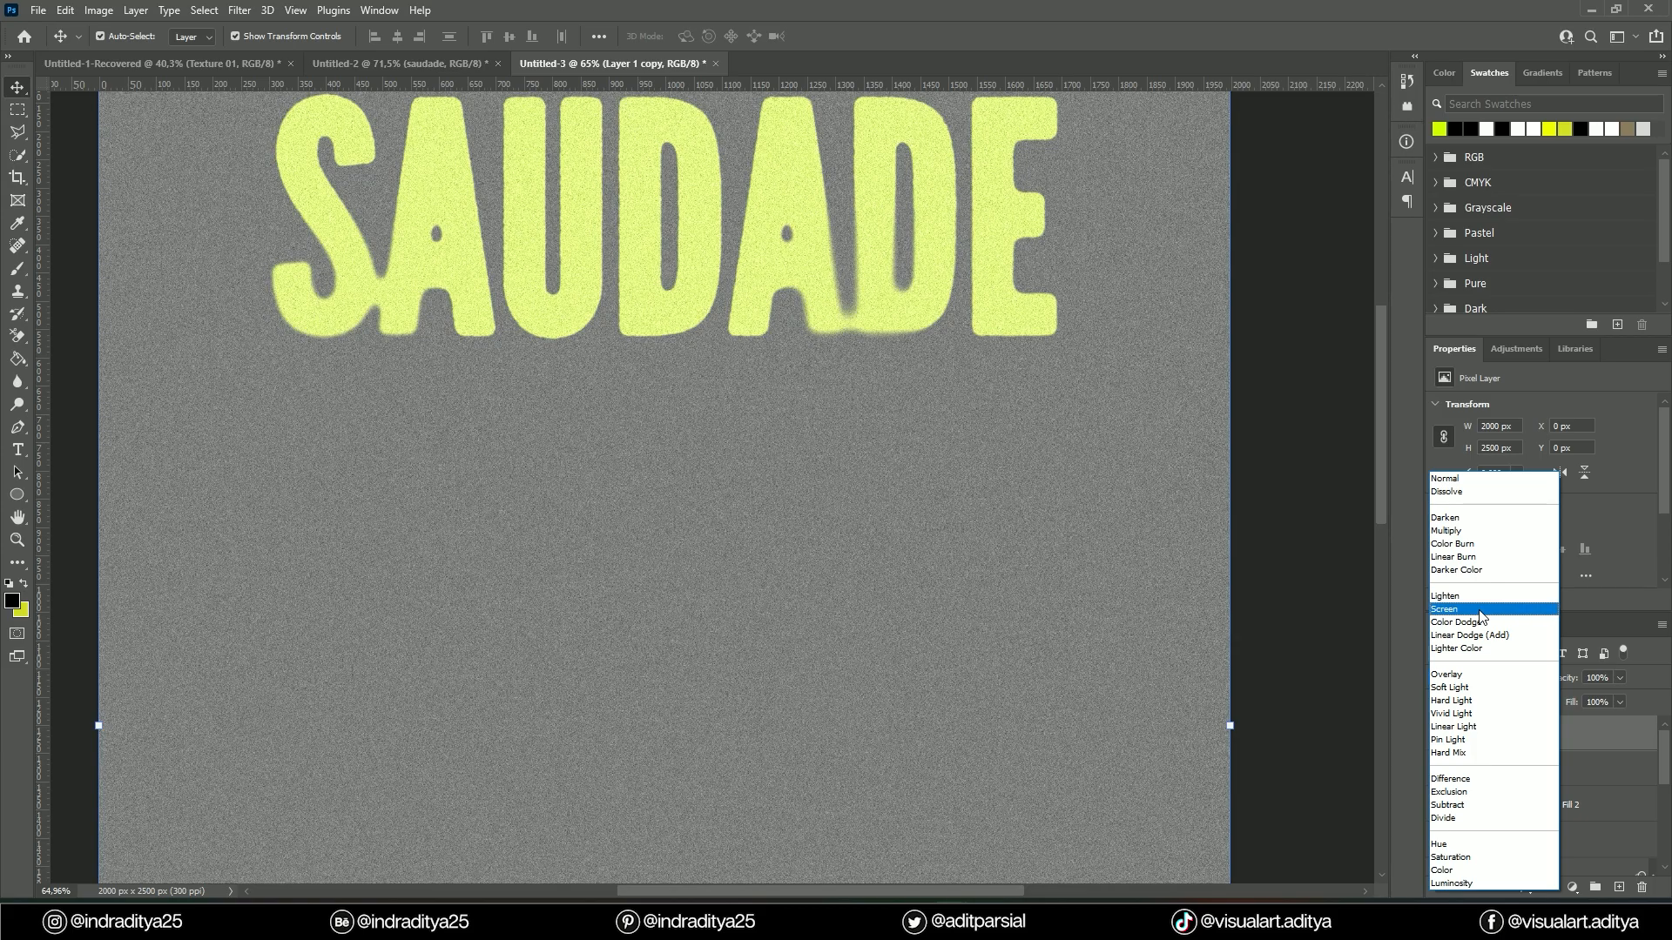
{"action": "left_click", "coordinate": [1480, 609]}
{"action": "right_click", "coordinate": [1519, 729]}
{"action": "left_click", "coordinate": [1502, 321]}
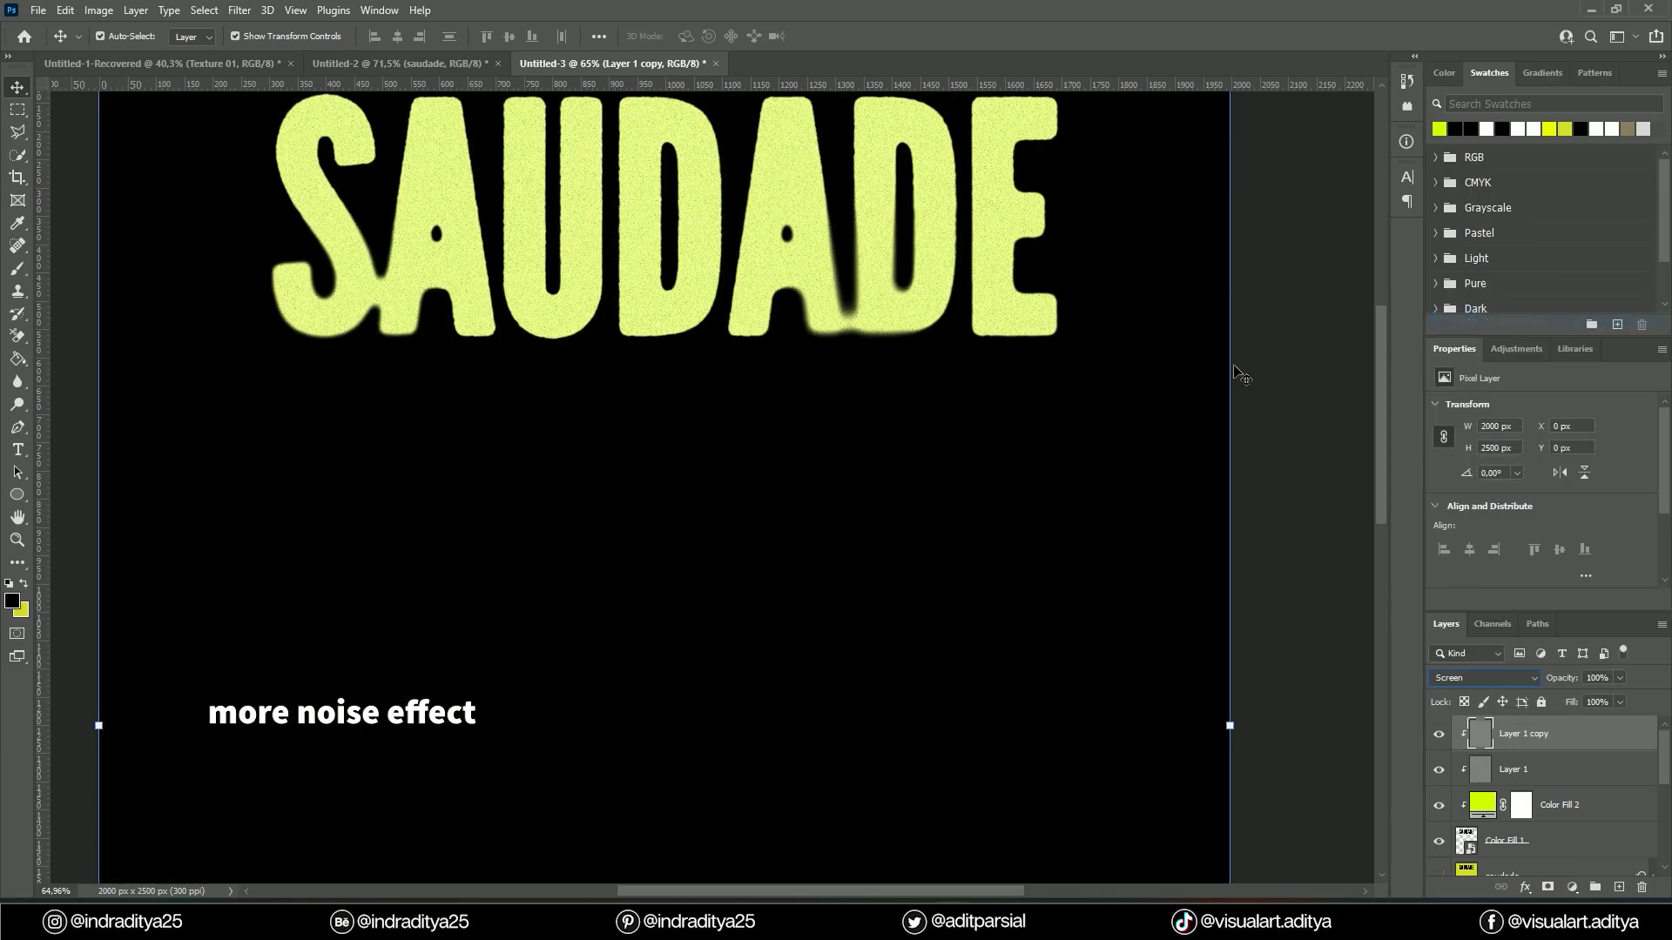
Step: Add a Hue/Saturation adjustment above Layer 1 copy with hue +2, saturation +69 and lightness -37
{"action": "left_click", "coordinate": [1285, 569]}
{"action": "left_click_drag", "start_coordinate": [1379, 462], "coordinate": [1380, 394]}
{"action": "scroll", "coordinate": [1243, 494], "scroll_direction": "down", "scroll_amount": 4}
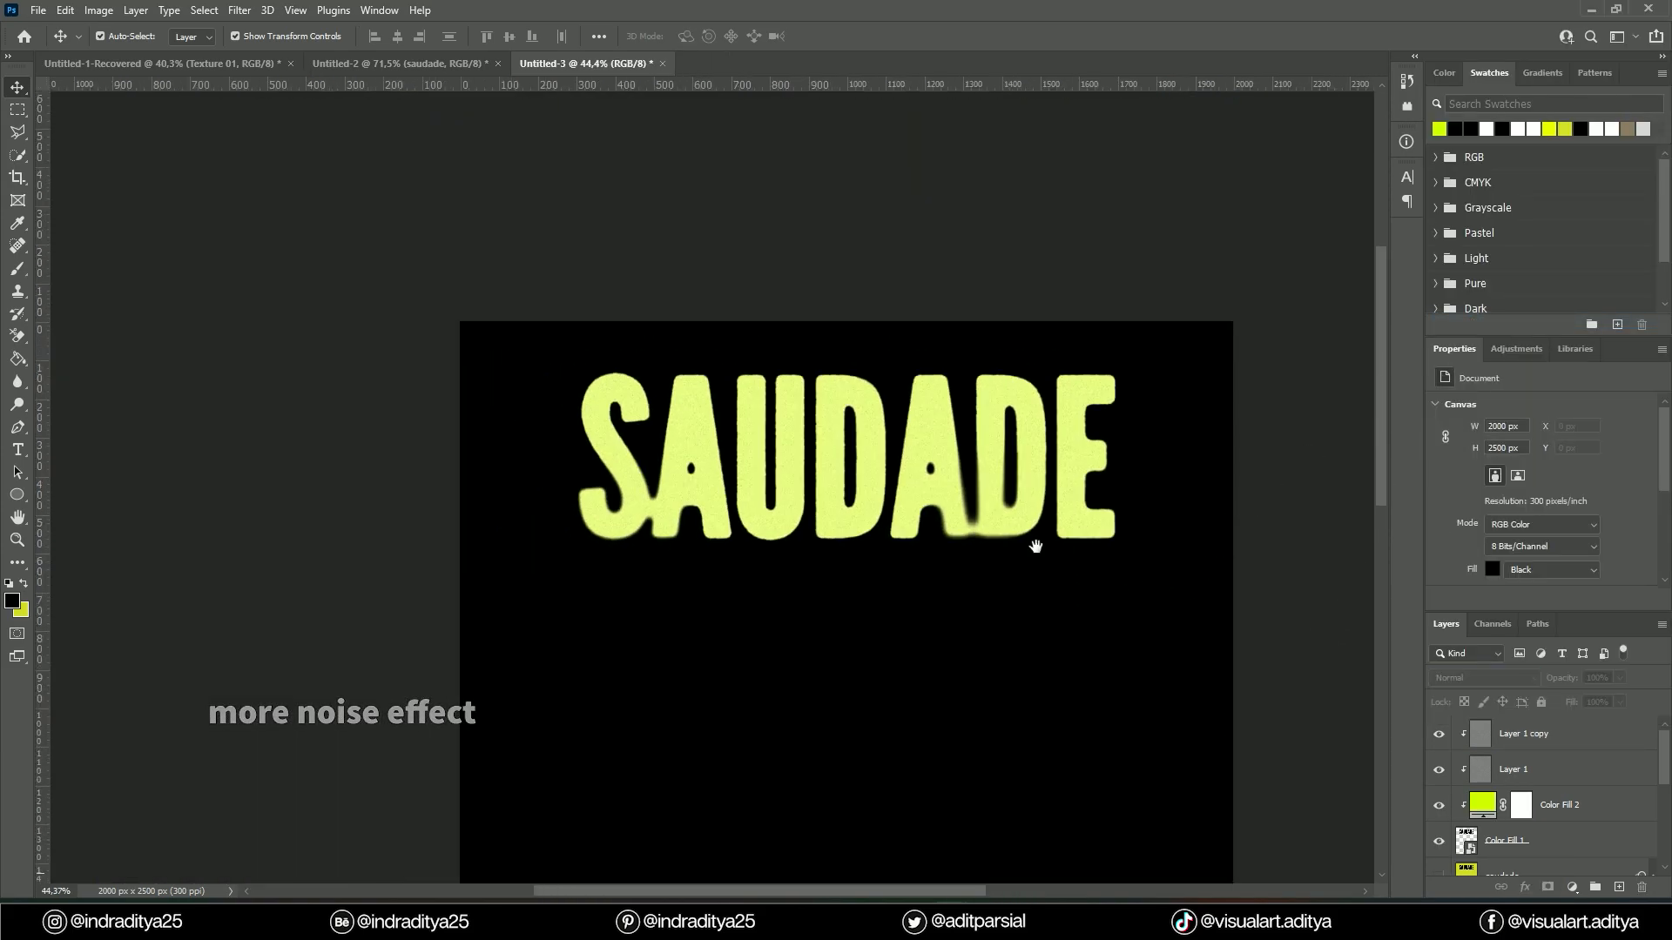
{"action": "scroll", "coordinate": [1034, 546], "scroll_direction": "up", "scroll_amount": 2}
{"action": "left_click_drag", "start_coordinate": [1034, 545], "coordinate": [990, 458]}
{"action": "scroll", "coordinate": [1032, 470], "scroll_direction": "up", "scroll_amount": 1}
{"action": "left_click", "coordinate": [1519, 736]}
{"action": "left_click", "coordinate": [1515, 349]}
{"action": "left_click", "coordinate": [1463, 412]}
{"action": "mouse_move", "coordinate": [1542, 471]}
{"action": "left_mouse_down"}
{"action": "mouse_move", "coordinate": [1484, 471]}
{"action": "mouse_move", "coordinate": [1534, 470]}
{"action": "left_mouse_up"}
{"action": "left_click", "coordinate": [1610, 505]}
{"action": "left_click_drag", "start_coordinate": [1541, 541], "coordinate": [1503, 536]}
{"action": "left_click_drag", "start_coordinate": [1534, 475], "coordinate": [1544, 474]}
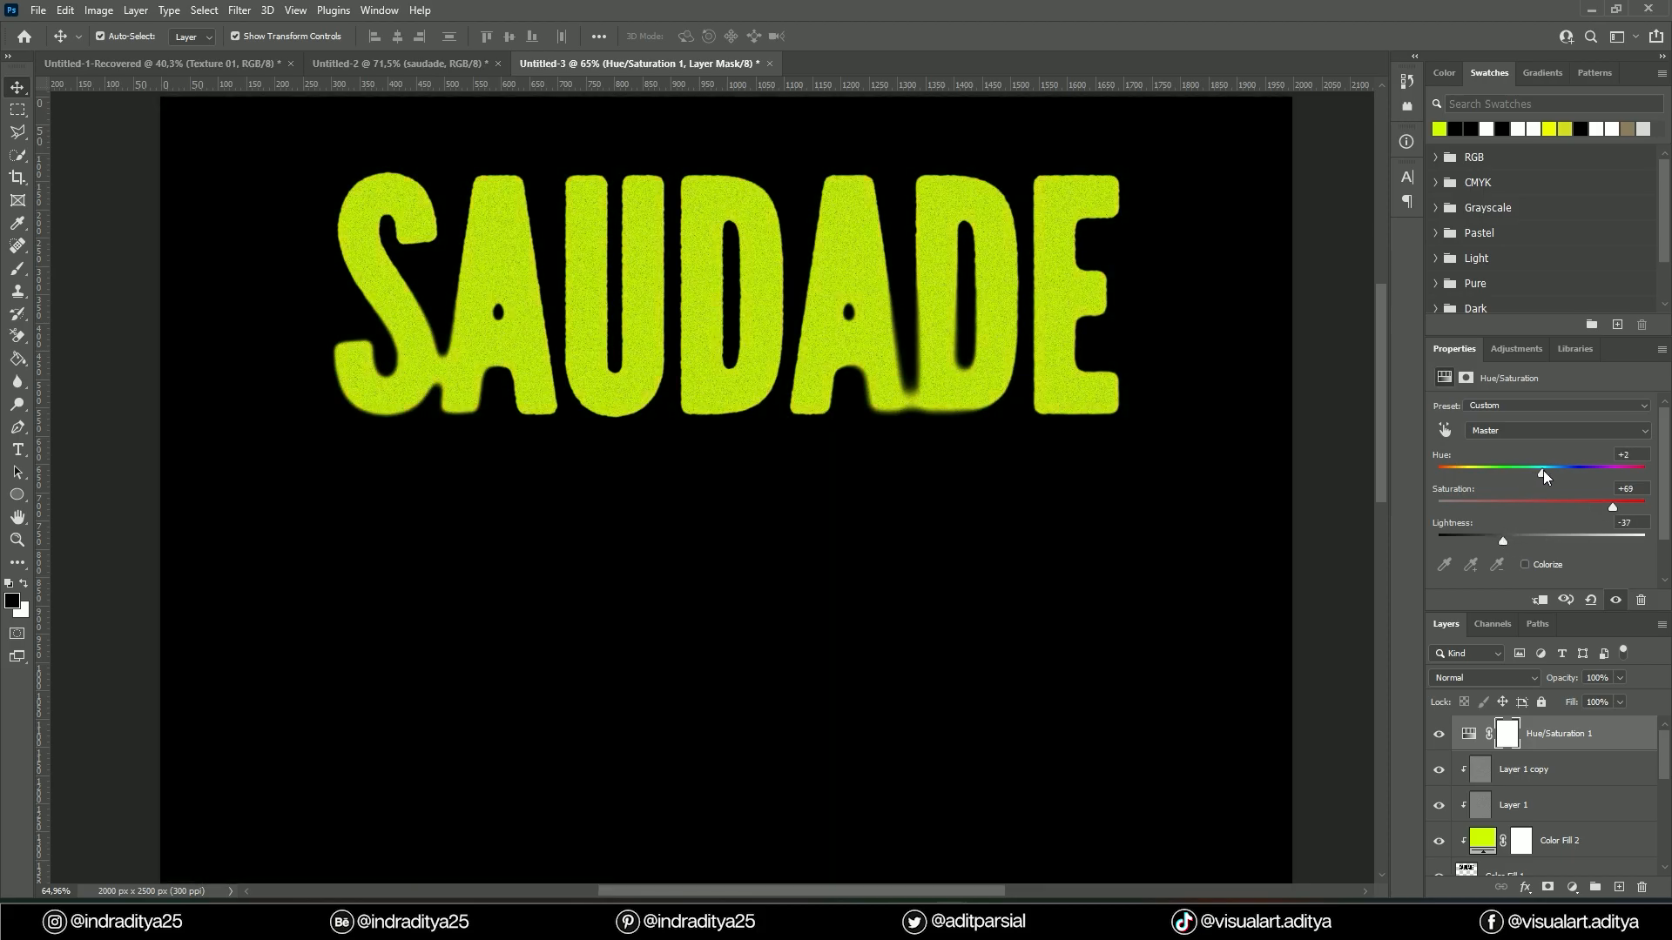
Step: Clip the Hue/Saturation adjustment to the lettering
{"action": "scroll", "coordinate": [1019, 589], "scroll_direction": "down", "scroll_amount": 2}
{"action": "right_click", "coordinate": [1562, 740]}
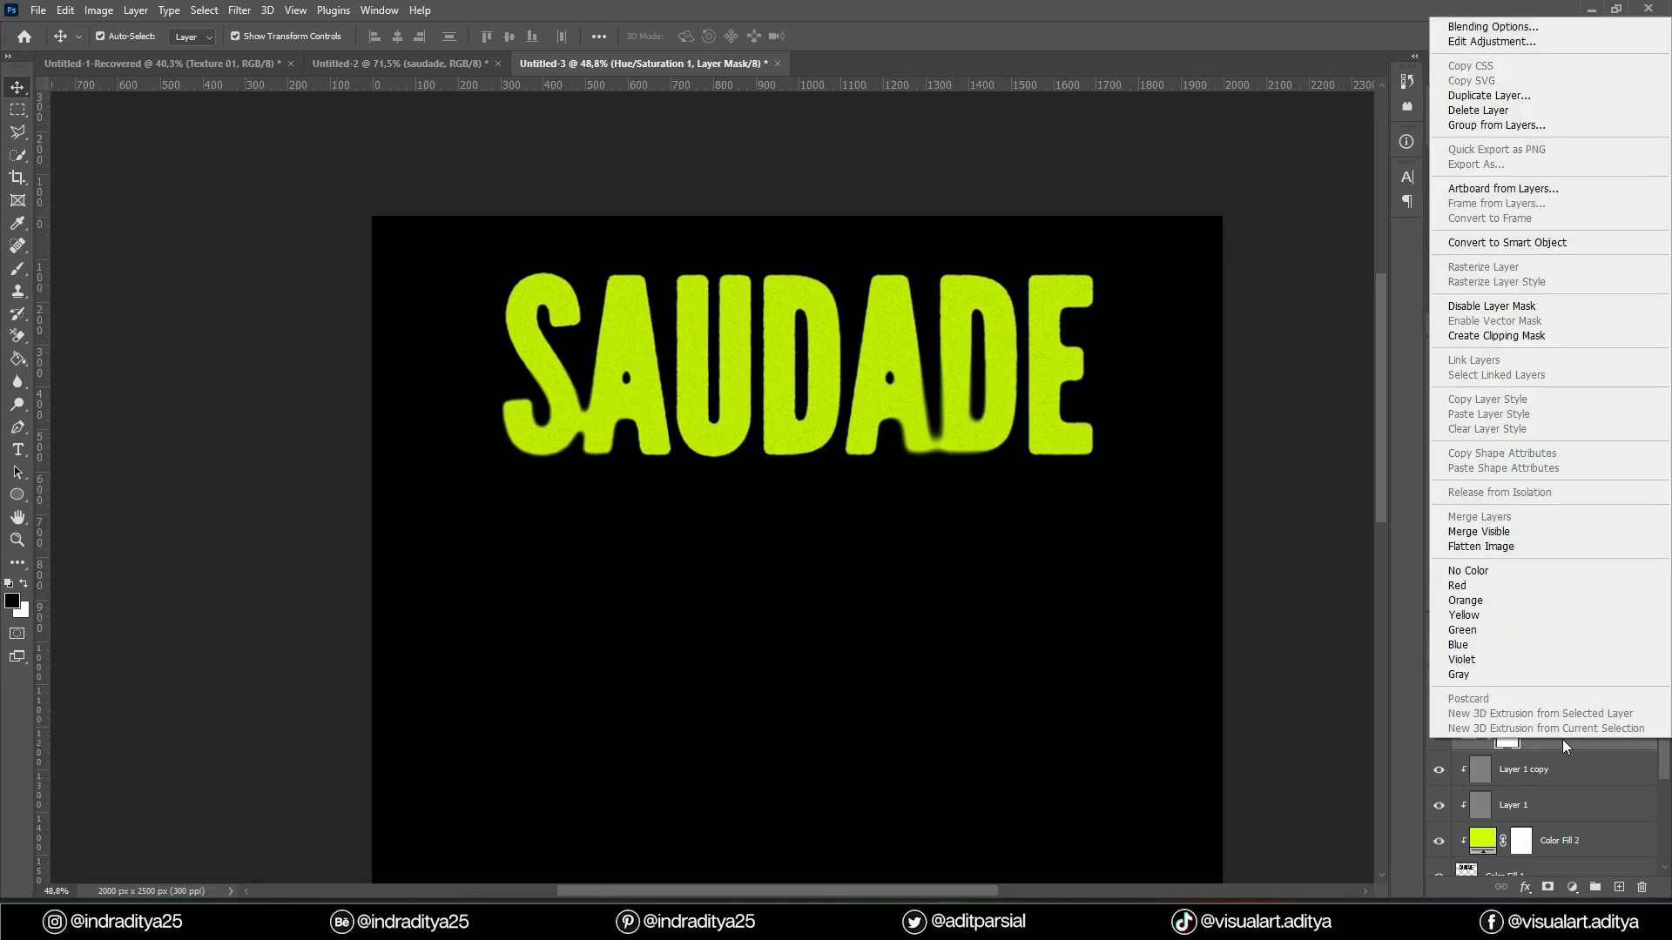
{"action": "left_click", "coordinate": [1499, 337]}
Step: Place Texture 01 from the PHLEARN textures folder below the Hue/Saturation adjustment, clipped to the lettering and blended with Multiply
{"action": "scroll", "coordinate": [1168, 522], "scroll_direction": "down", "scroll_amount": 1}
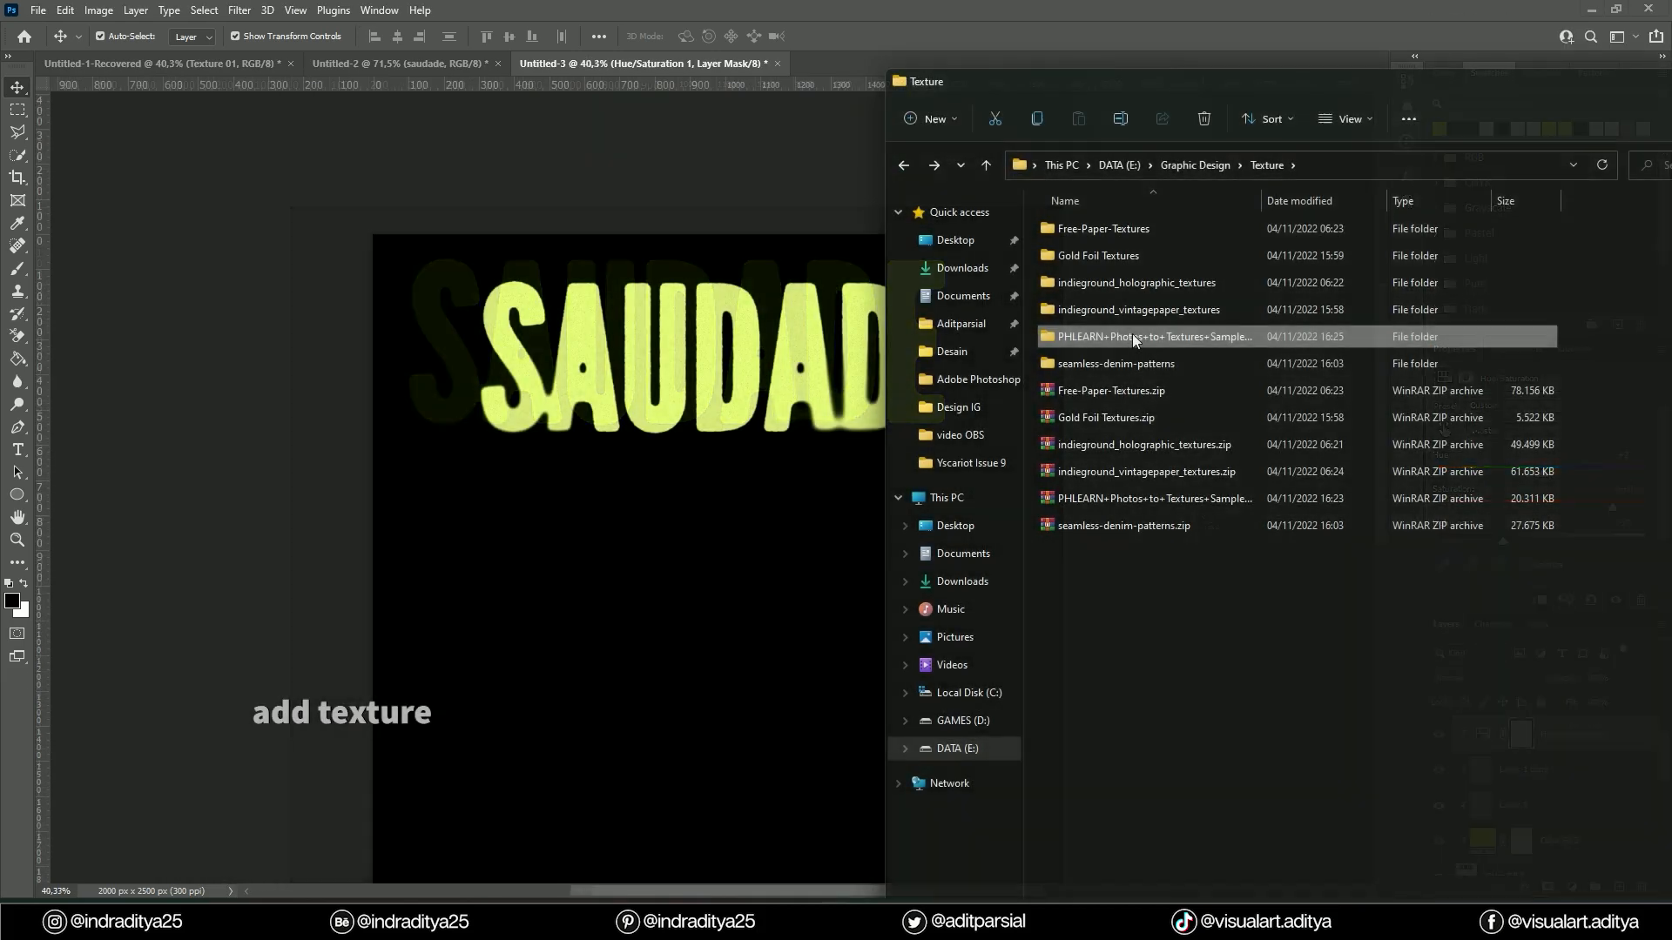
{"action": "double_click", "coordinate": [1132, 333]}
{"action": "double_click", "coordinate": [1101, 232]}
{"action": "left_click_drag", "start_coordinate": [1199, 291], "coordinate": [514, 469]}
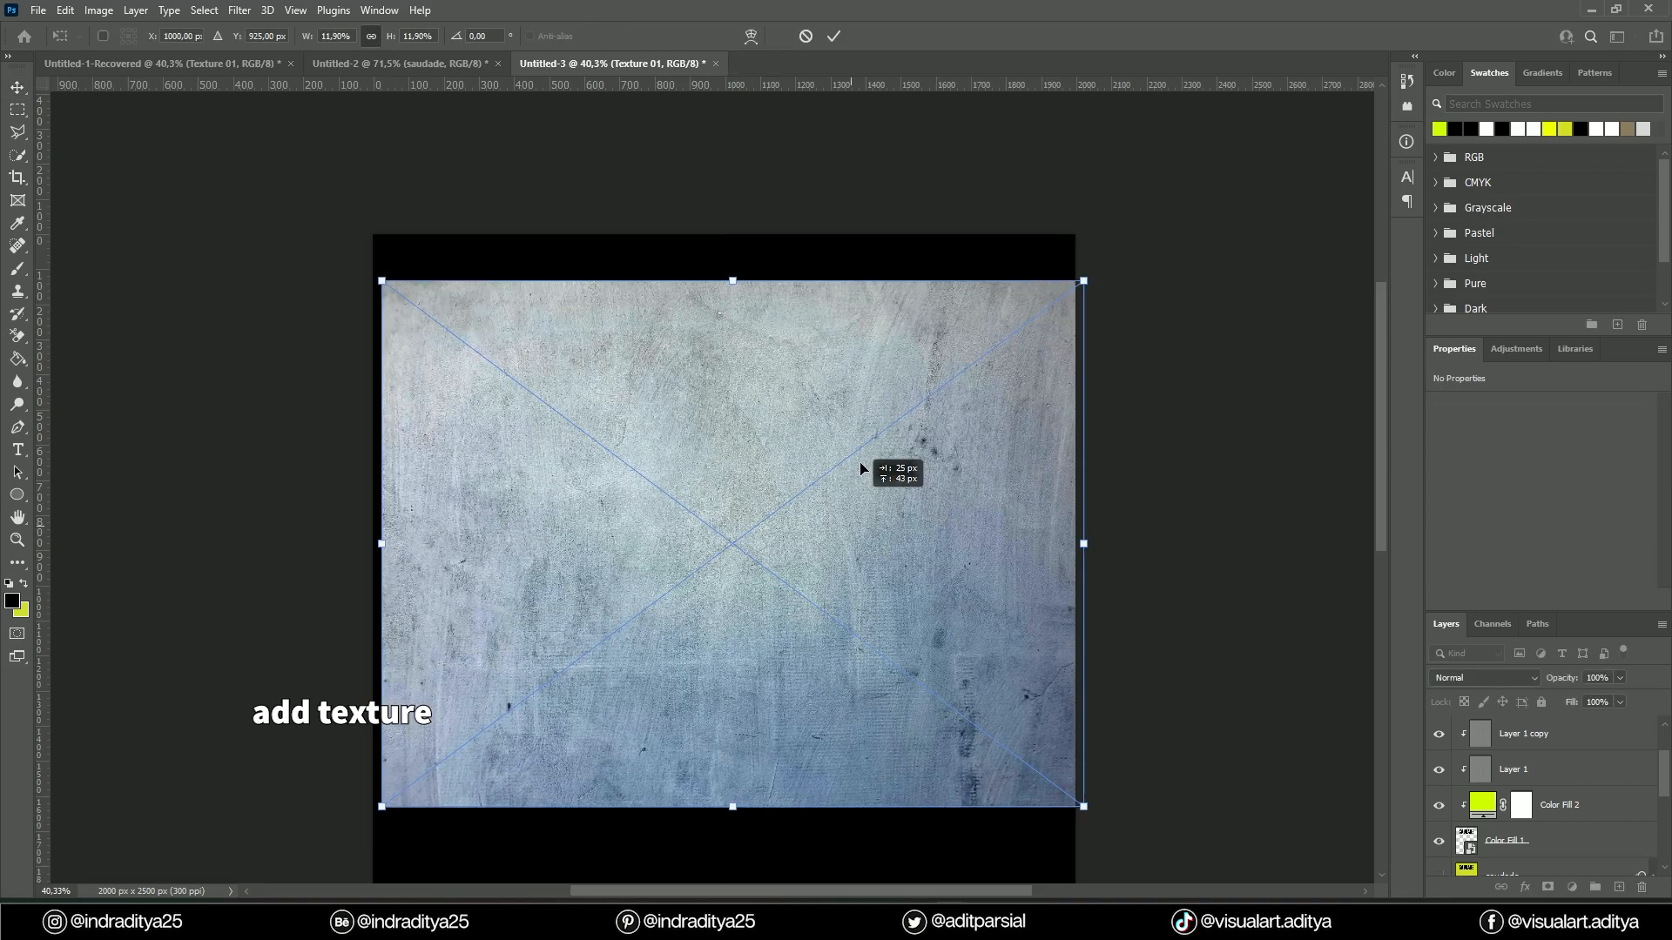
{"action": "left_click_drag", "start_coordinate": [1560, 801], "coordinate": [1559, 797]}
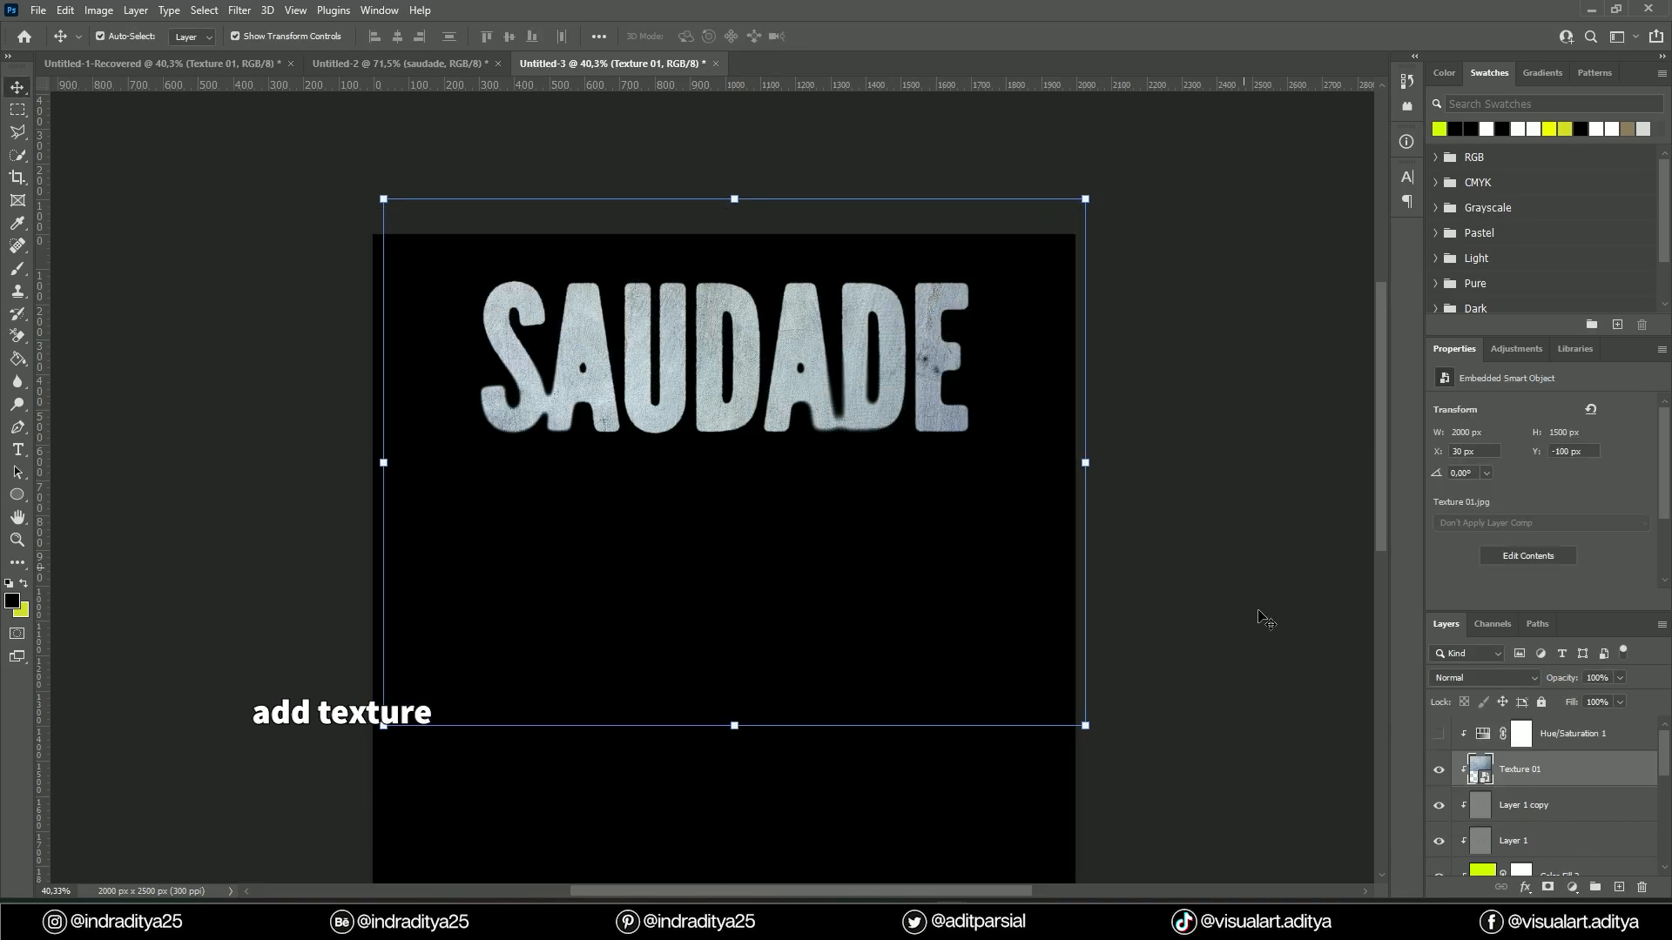
{"action": "left_click", "coordinate": [1482, 677]}
{"action": "left_click", "coordinate": [1475, 533]}
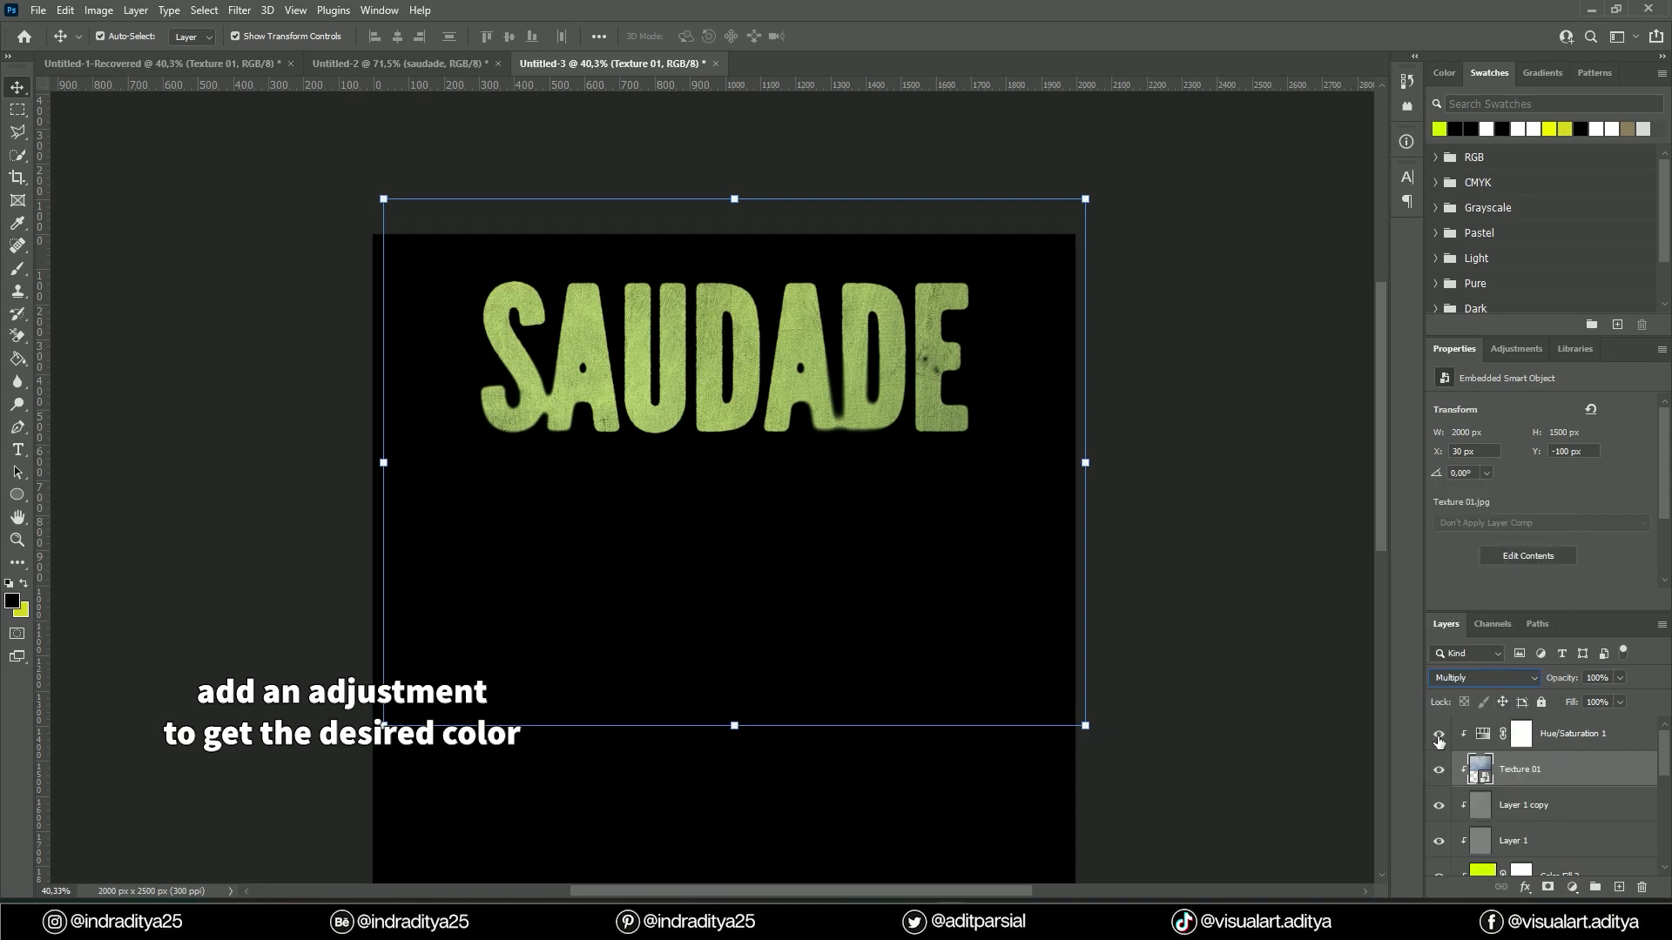
Step: Set the Hue/Saturation adjustment to hue -13, saturation +86 and lightness -34
{"action": "left_click", "coordinate": [1558, 749]}
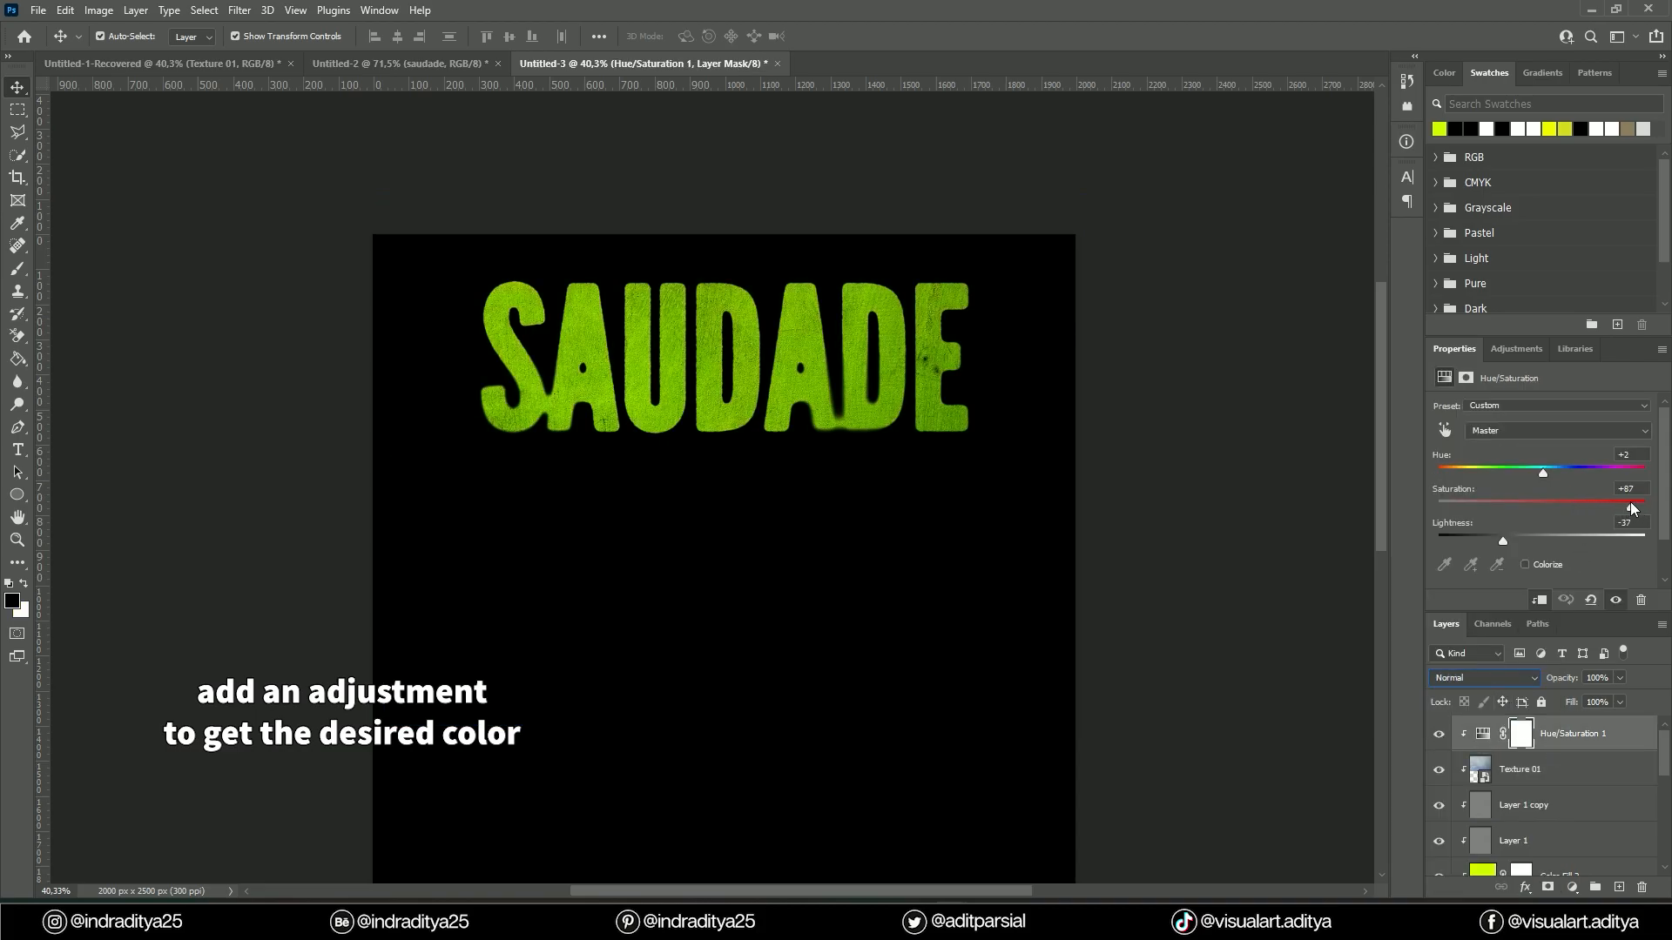
{"action": "left_click_drag", "start_coordinate": [1631, 509], "coordinate": [1629, 508]}
{"action": "left_click_drag", "start_coordinate": [1542, 473], "coordinate": [1523, 474]}
{"action": "mouse_move", "coordinate": [1505, 540]}
{"action": "left_mouse_down"}
{"action": "mouse_move", "coordinate": [1523, 540]}
{"action": "mouse_move", "coordinate": [1509, 534]}
{"action": "left_mouse_up"}
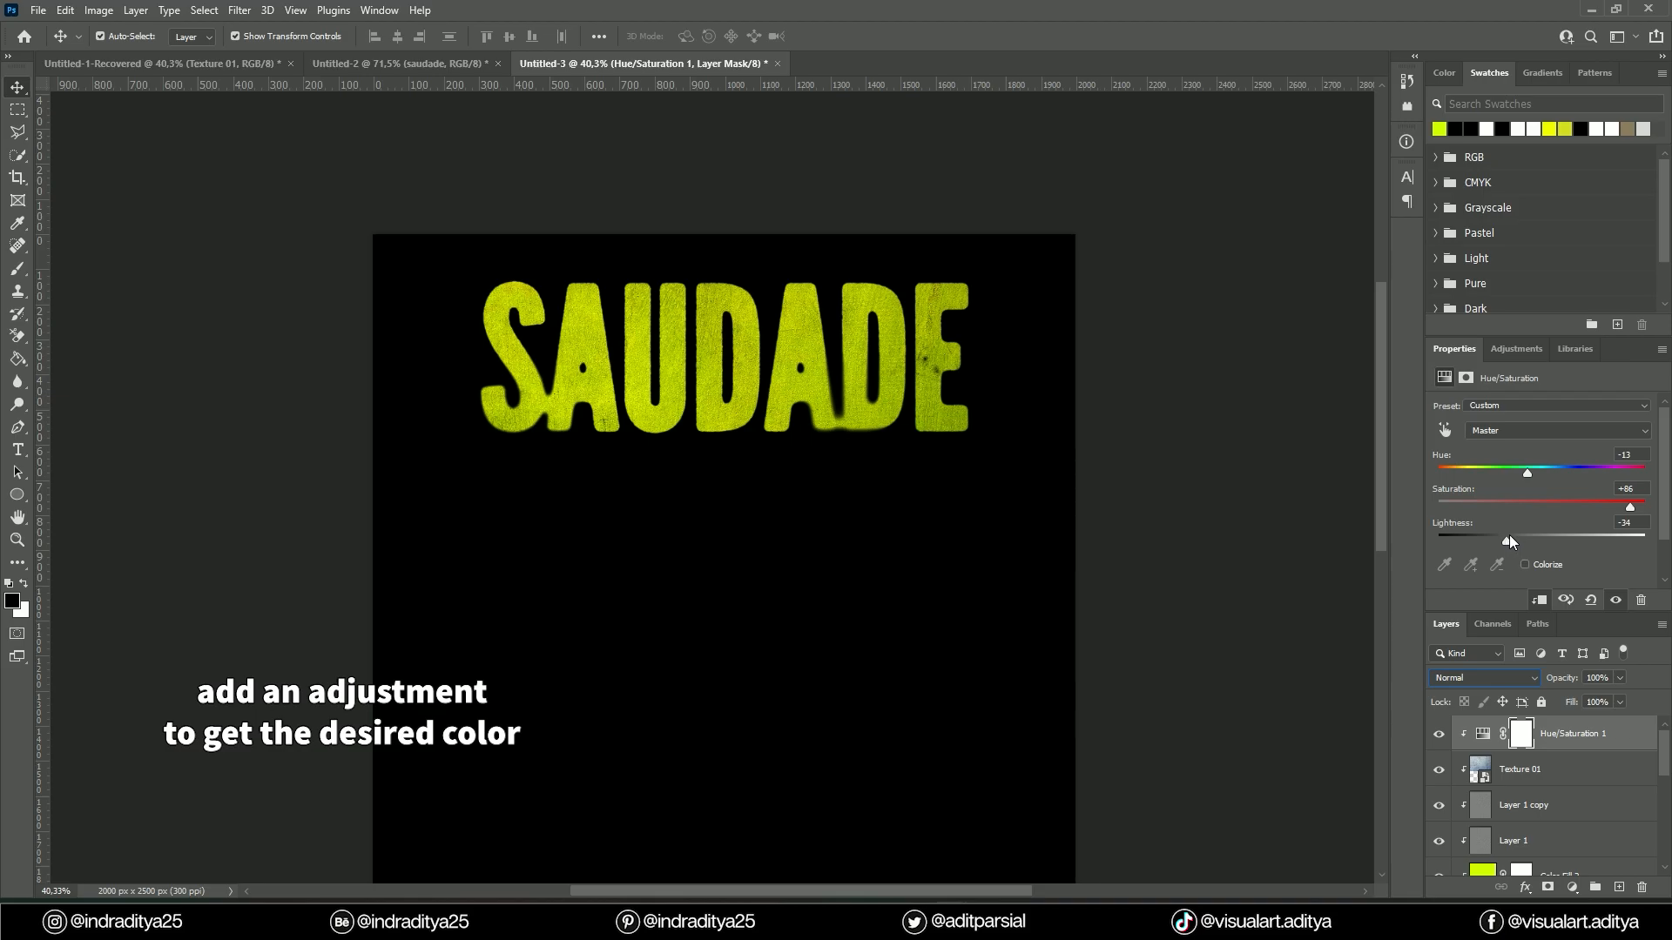
{"action": "left_click", "coordinate": [1173, 506]}
Step: Group the lettering layer with its clipped color fill, noise, texture and Hue/Saturation layers
{"action": "left_click", "coordinate": [1568, 736]}
{"action": "scroll", "coordinate": [1558, 810], "scroll_direction": "down", "scroll_amount": 2}
{"action": "left_click", "coordinate": [1600, 814], "text": "shift"}
{"action": "left_click", "coordinate": [1565, 841]}
{"action": "scroll", "coordinate": [1576, 827], "scroll_direction": "up", "scroll_amount": 1}
{"action": "left_click", "coordinate": [1593, 738], "text": "shift"}
{"action": "scroll", "coordinate": [1601, 817], "scroll_direction": "down", "scroll_amount": 1}
{"action": "key", "text": "ctrl+g"}
{"action": "left_click", "coordinate": [1175, 571]}
Step: Move the SAUDADE lettering into the lower half of the canvas and show the hidden 22d673… photo layer
{"action": "key", "text": "ctrl+0"}
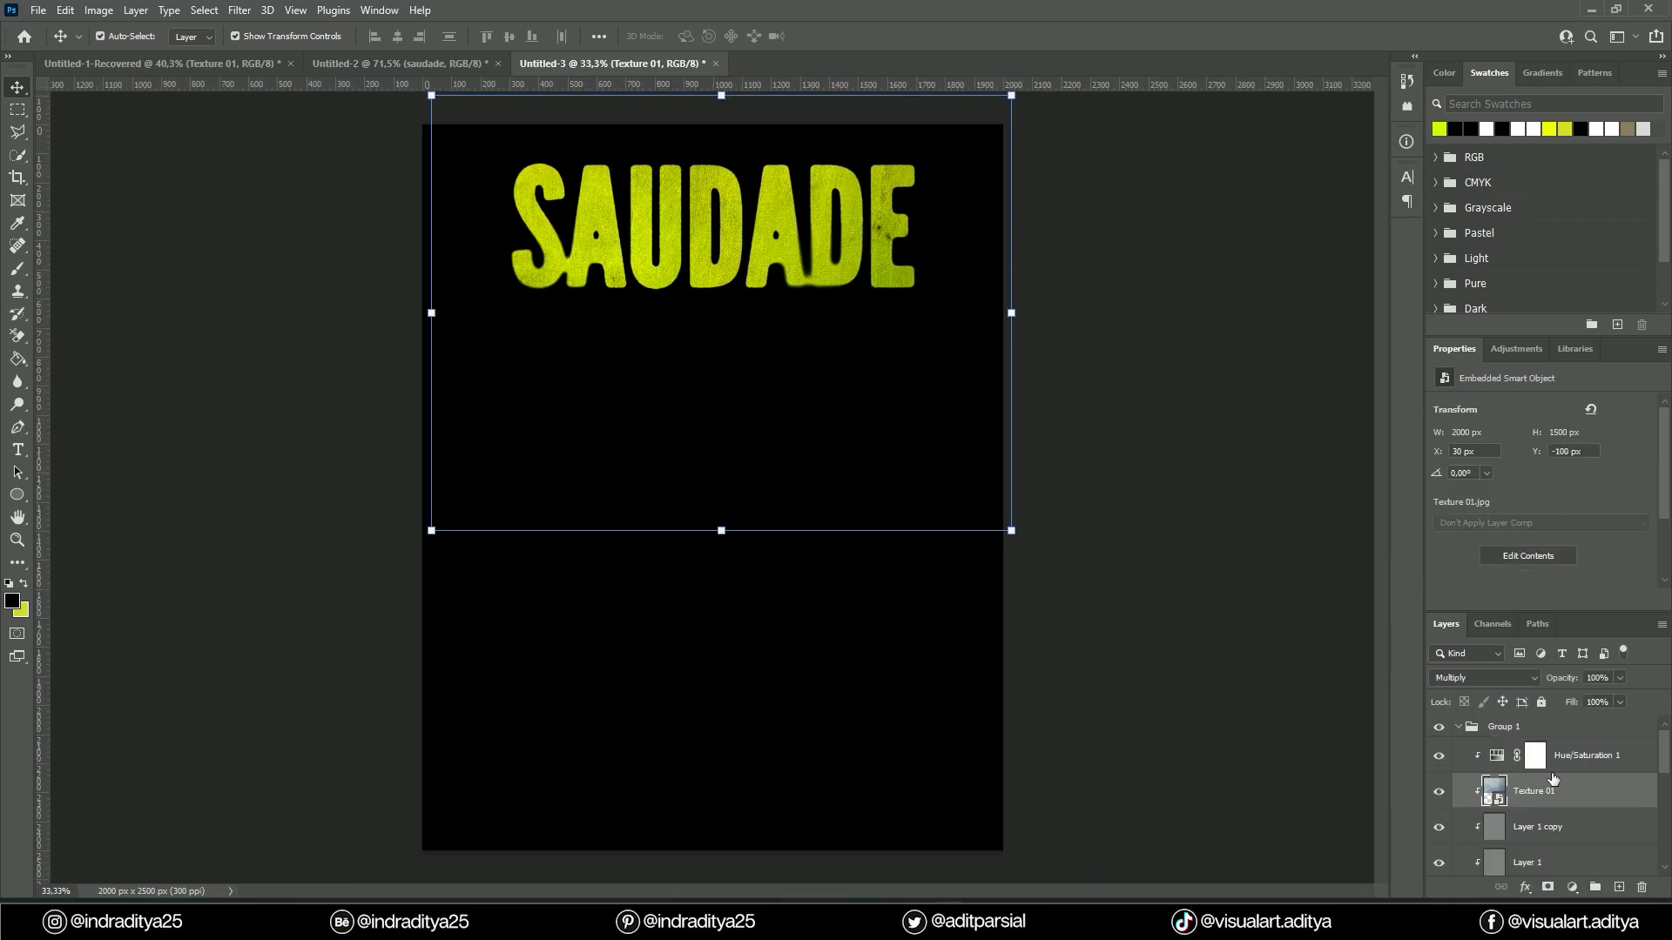
{"action": "left_click_drag", "start_coordinate": [788, 261], "coordinate": [817, 576]}
{"action": "scroll", "coordinate": [1555, 852], "scroll_direction": "down", "scroll_amount": 3}
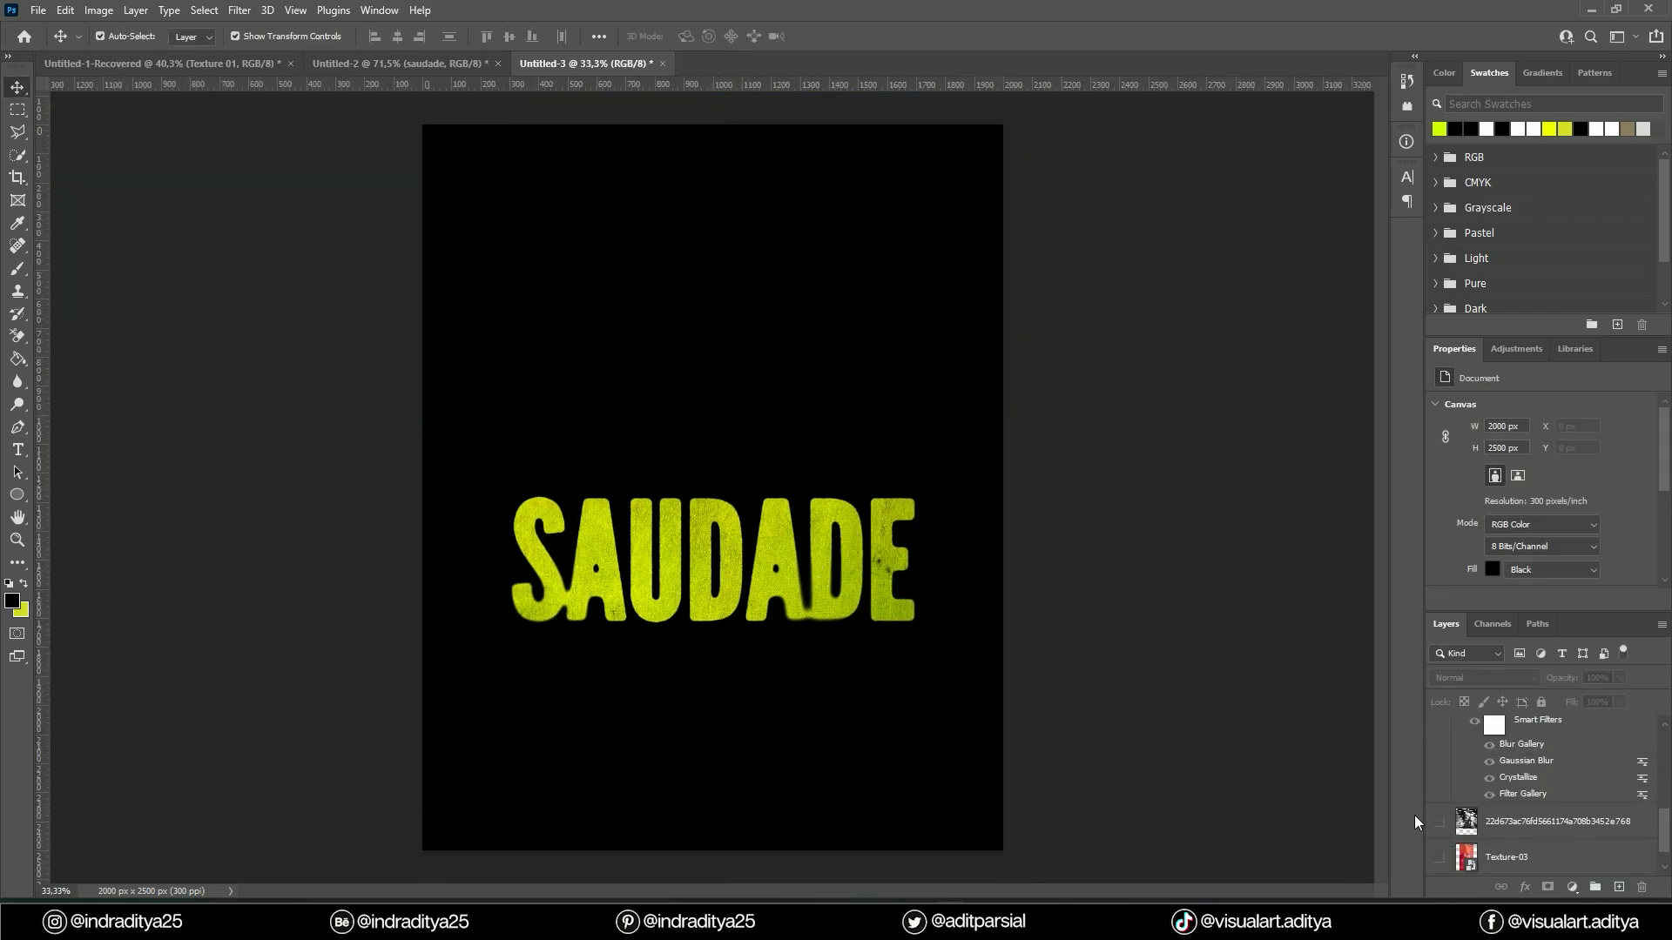
{"action": "left_click", "coordinate": [1438, 823]}
{"action": "scroll", "coordinate": [1573, 802], "scroll_direction": "up", "scroll_amount": 3}
Step: Scale Group 1 to about 70.57% and center it horizontally over the lower edge of the photo
{"action": "left_click", "coordinate": [1578, 731]}
{"action": "left_click", "coordinate": [1457, 726]}
{"action": "key", "text": "ctrl+t"}
{"action": "left_click_drag", "start_coordinate": [740, 593], "coordinate": [740, 637]}
{"action": "left_click_drag", "start_coordinate": [1011, 473], "coordinate": [924, 583]}
{"action": "left_click_drag", "start_coordinate": [805, 709], "coordinate": [804, 666]}
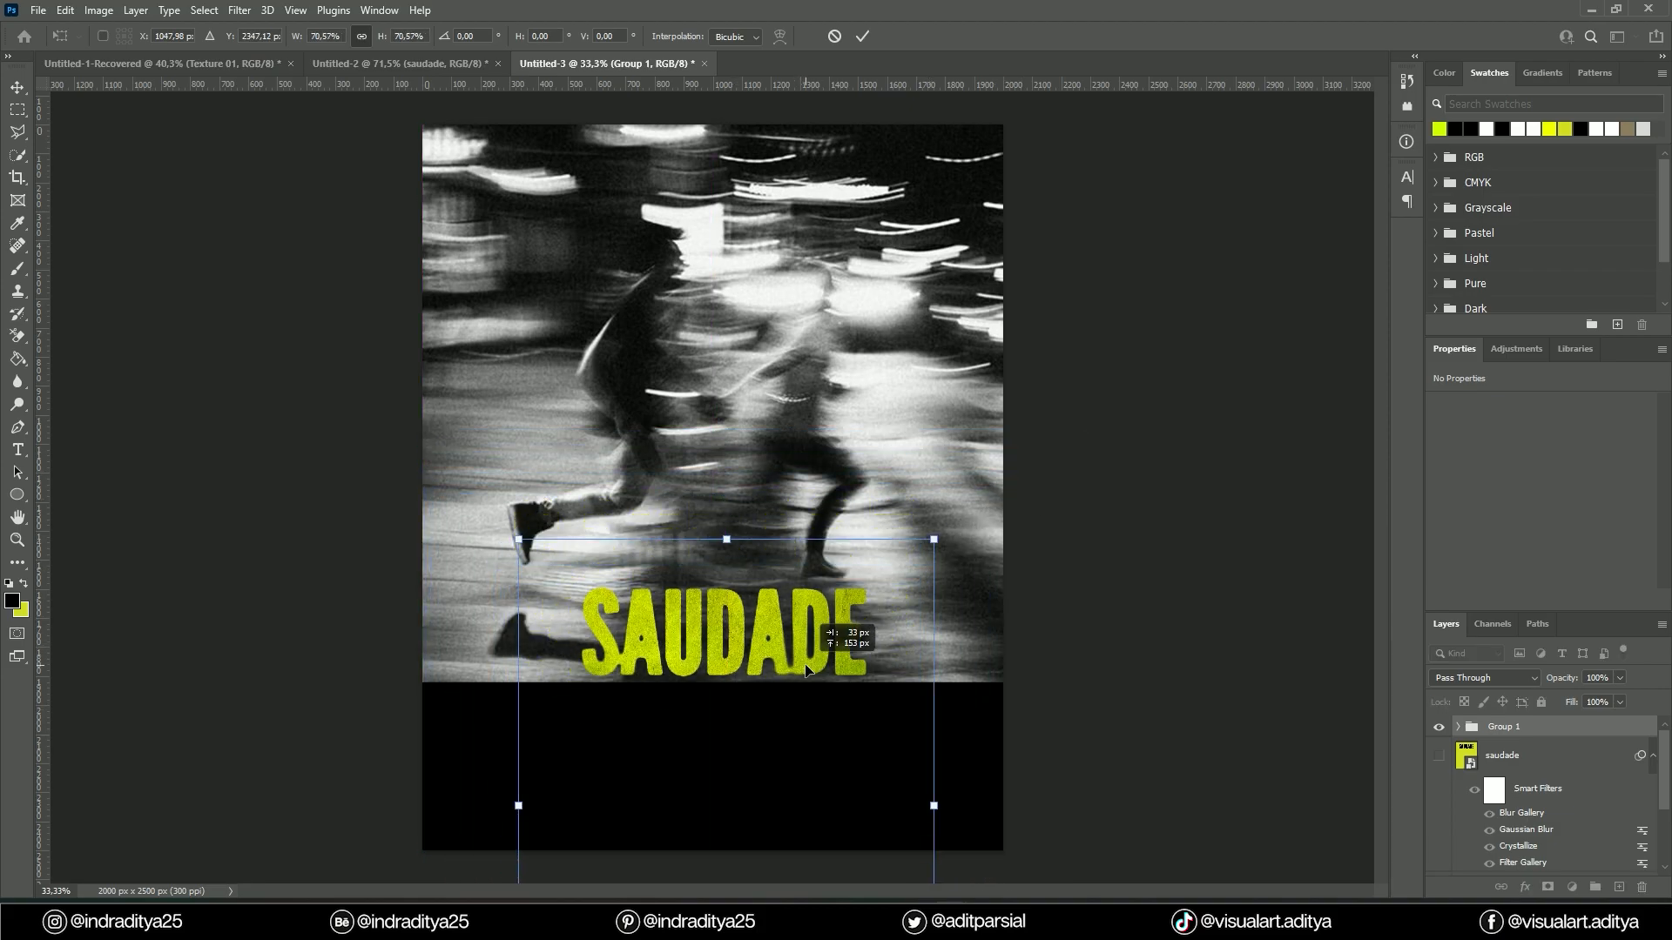
{"action": "key", "text": "Return"}
{"action": "key", "text": "ctrl+a"}
{"action": "left_click", "coordinate": [128, 374]}
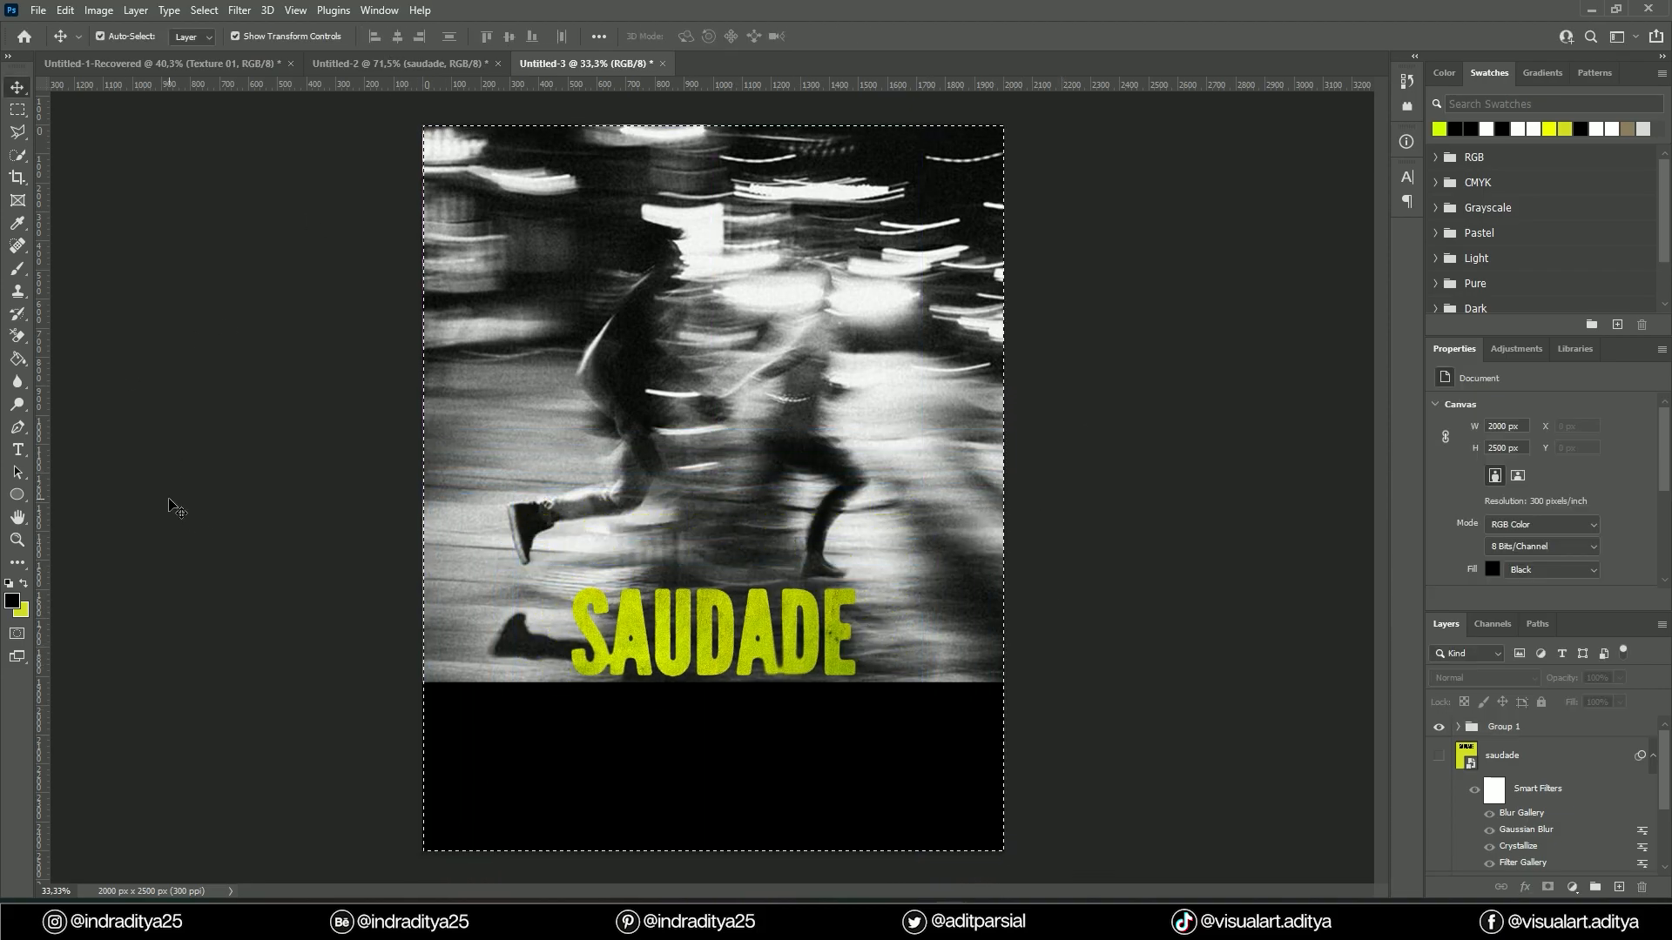
Step: Switch to Notepad, copy the whole paragraph from saudade font.txt, and return to Photoshop
{"action": "key", "text": "alt+Tab"}
{"action": "key", "text": "ctrl+a"}
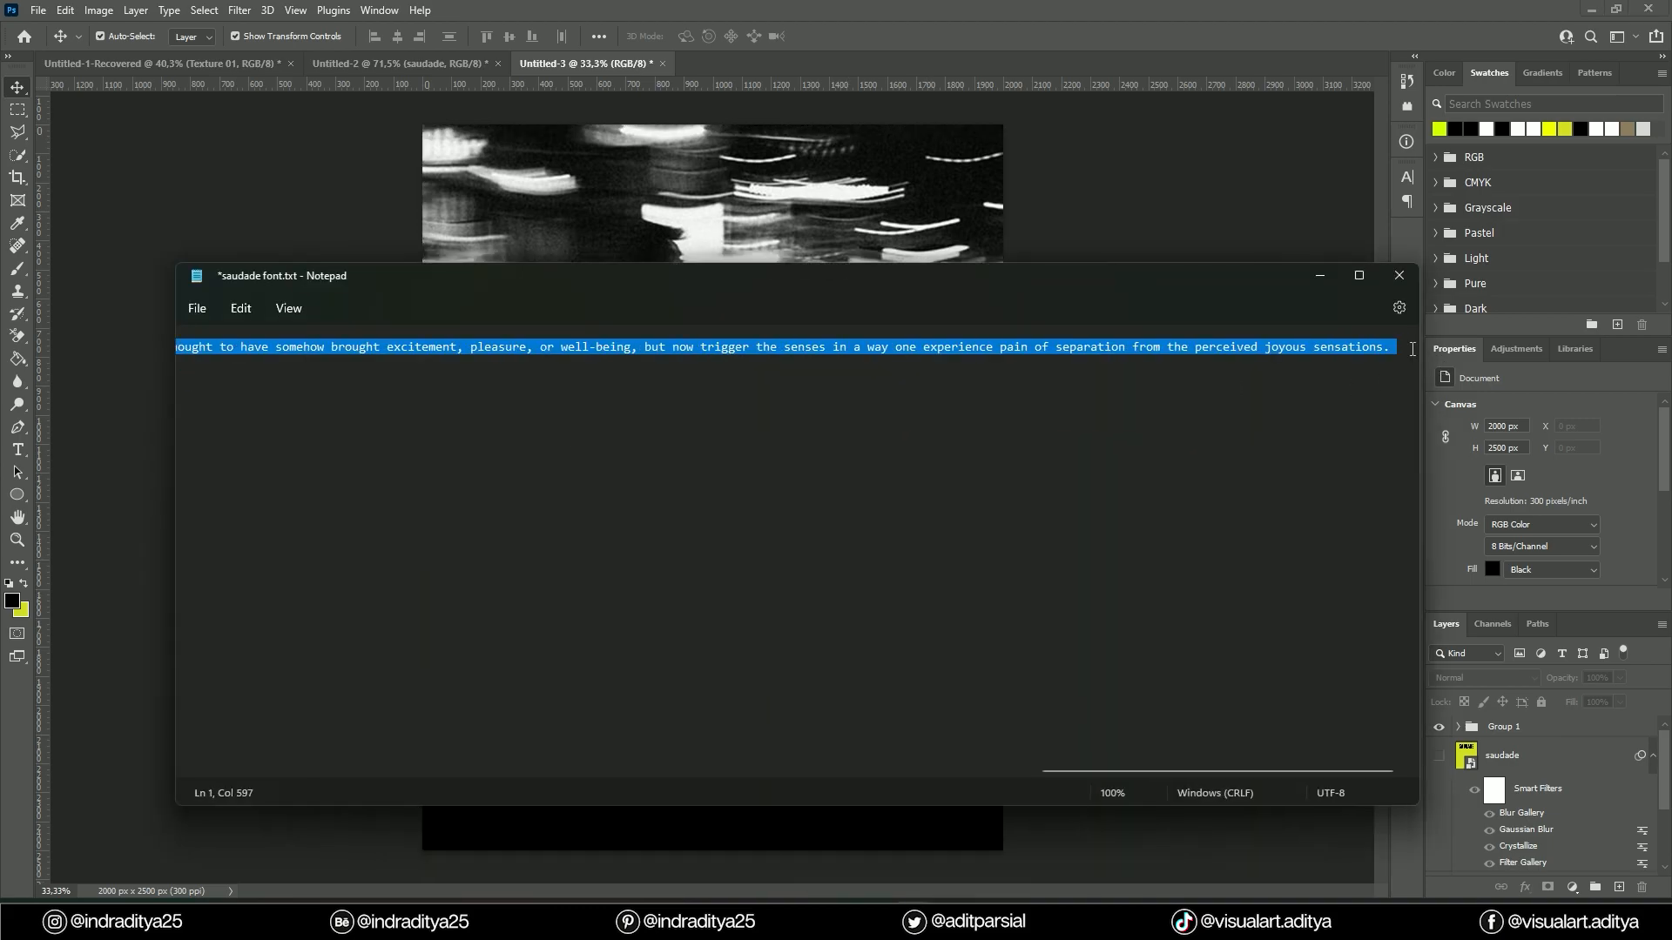
{"action": "key", "text": "ctrl+c"}
{"action": "key", "text": "alt+Tab"}
Step: Set the foreground color to white for the Type tool and clear the canvas selection
{"action": "key", "text": "t"}
{"action": "left_click", "coordinate": [13, 601]}
{"action": "left_click", "coordinate": [1210, 316]}
{"action": "left_click", "coordinate": [1604, 303]}
{"action": "key", "text": "ctrl+d"}
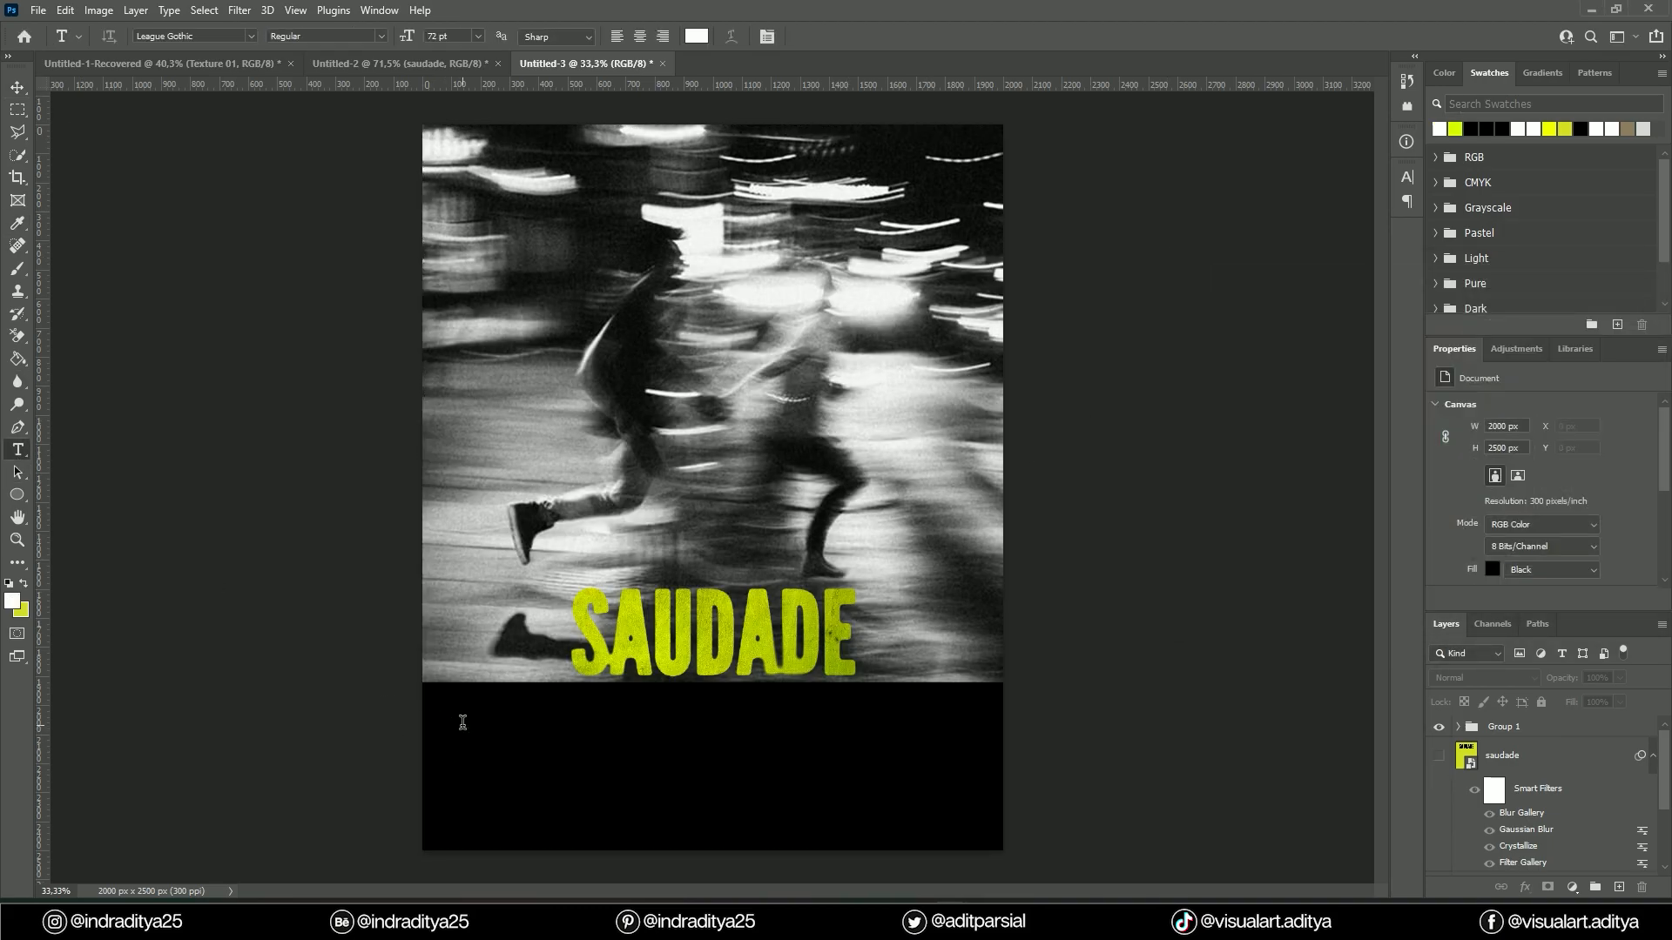
Step: Add the copied paragraph in the black area below the photo, using Articulat CF Thin at 10 pt
{"action": "left_click", "coordinate": [463, 723]}
{"action": "left_click", "coordinate": [1406, 177]}
{"action": "left_click", "coordinate": [1303, 203]}
{"action": "left_click", "coordinate": [1305, 202]}
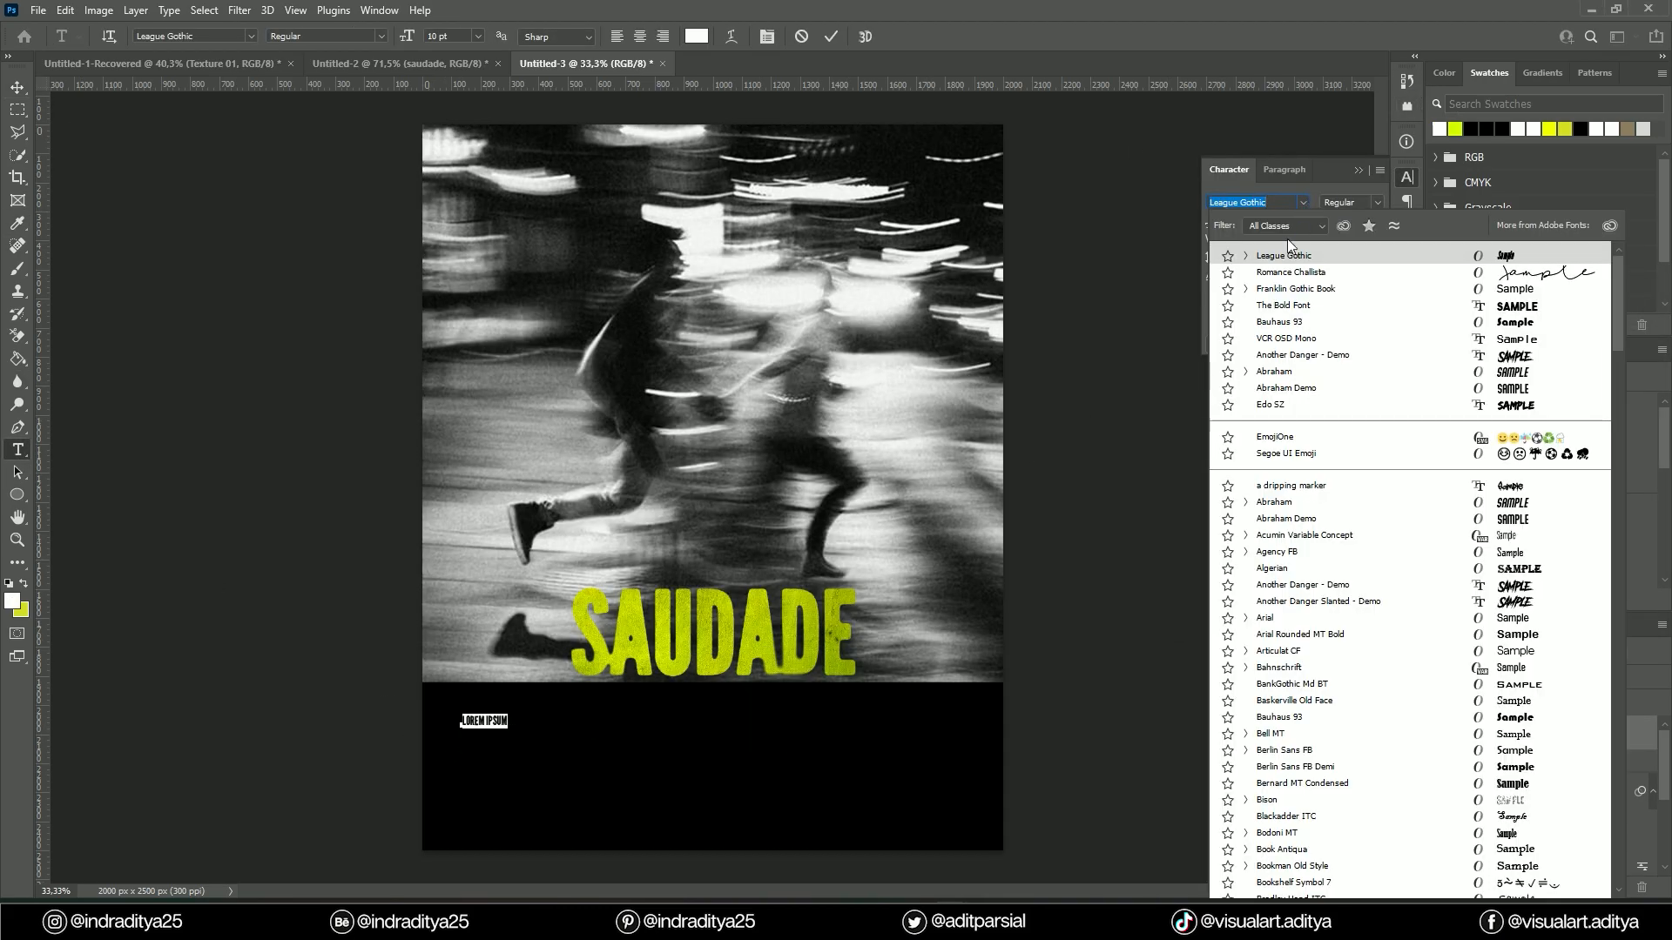
{"action": "type", "text": "t"}
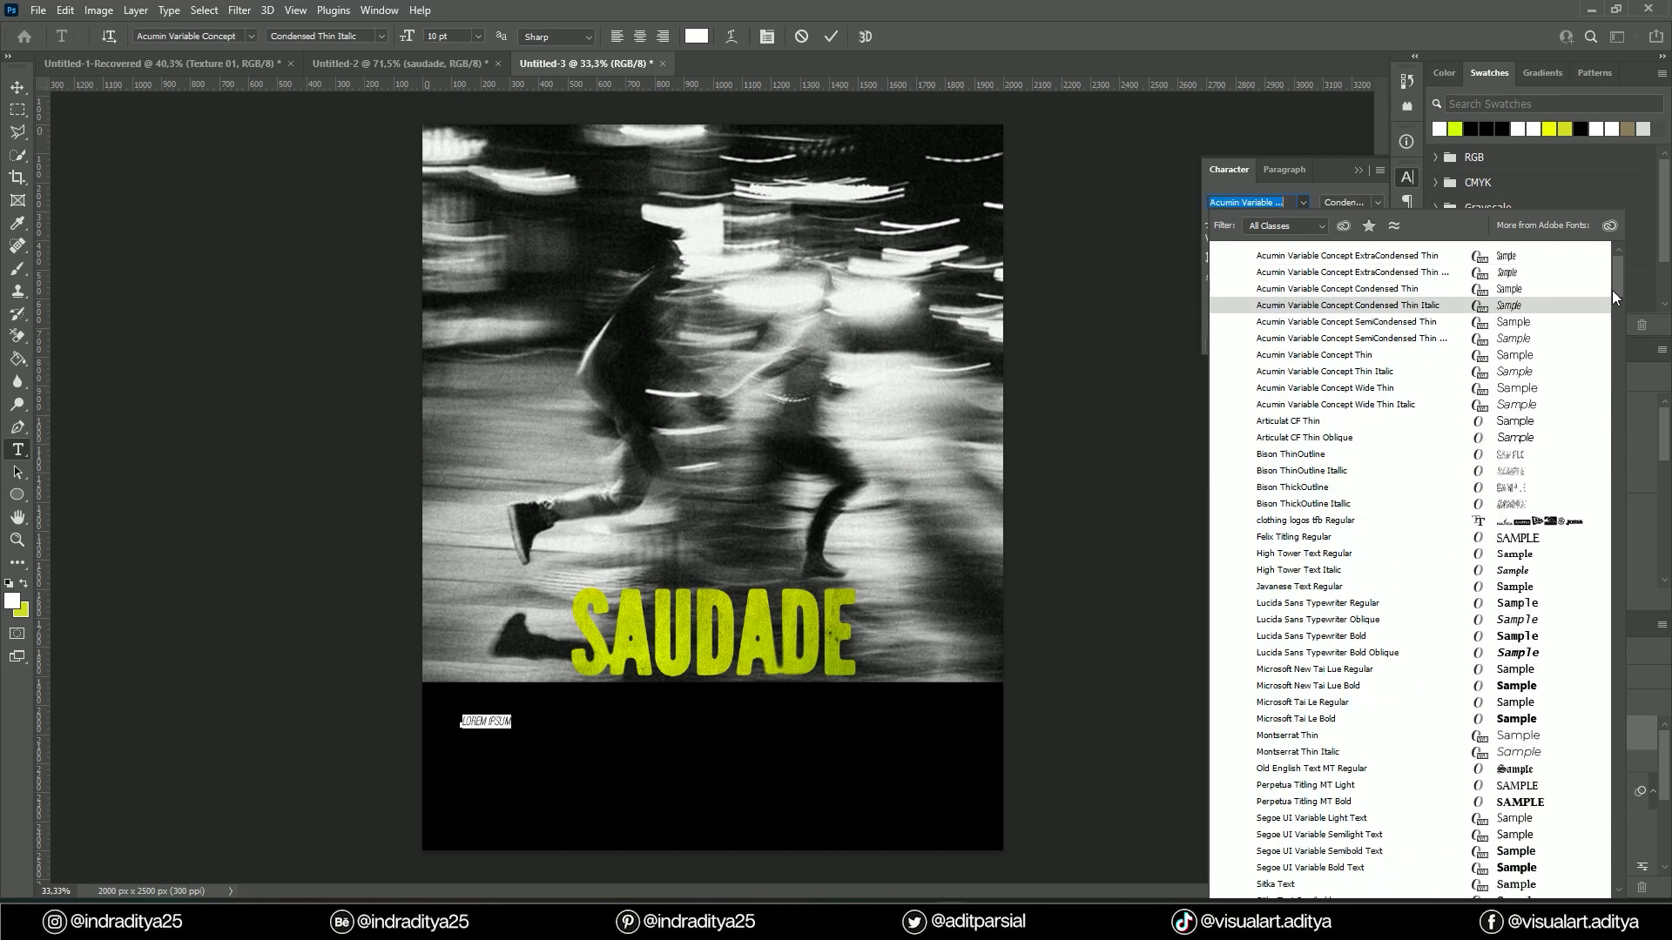
{"action": "left_click", "coordinate": [1312, 421]}
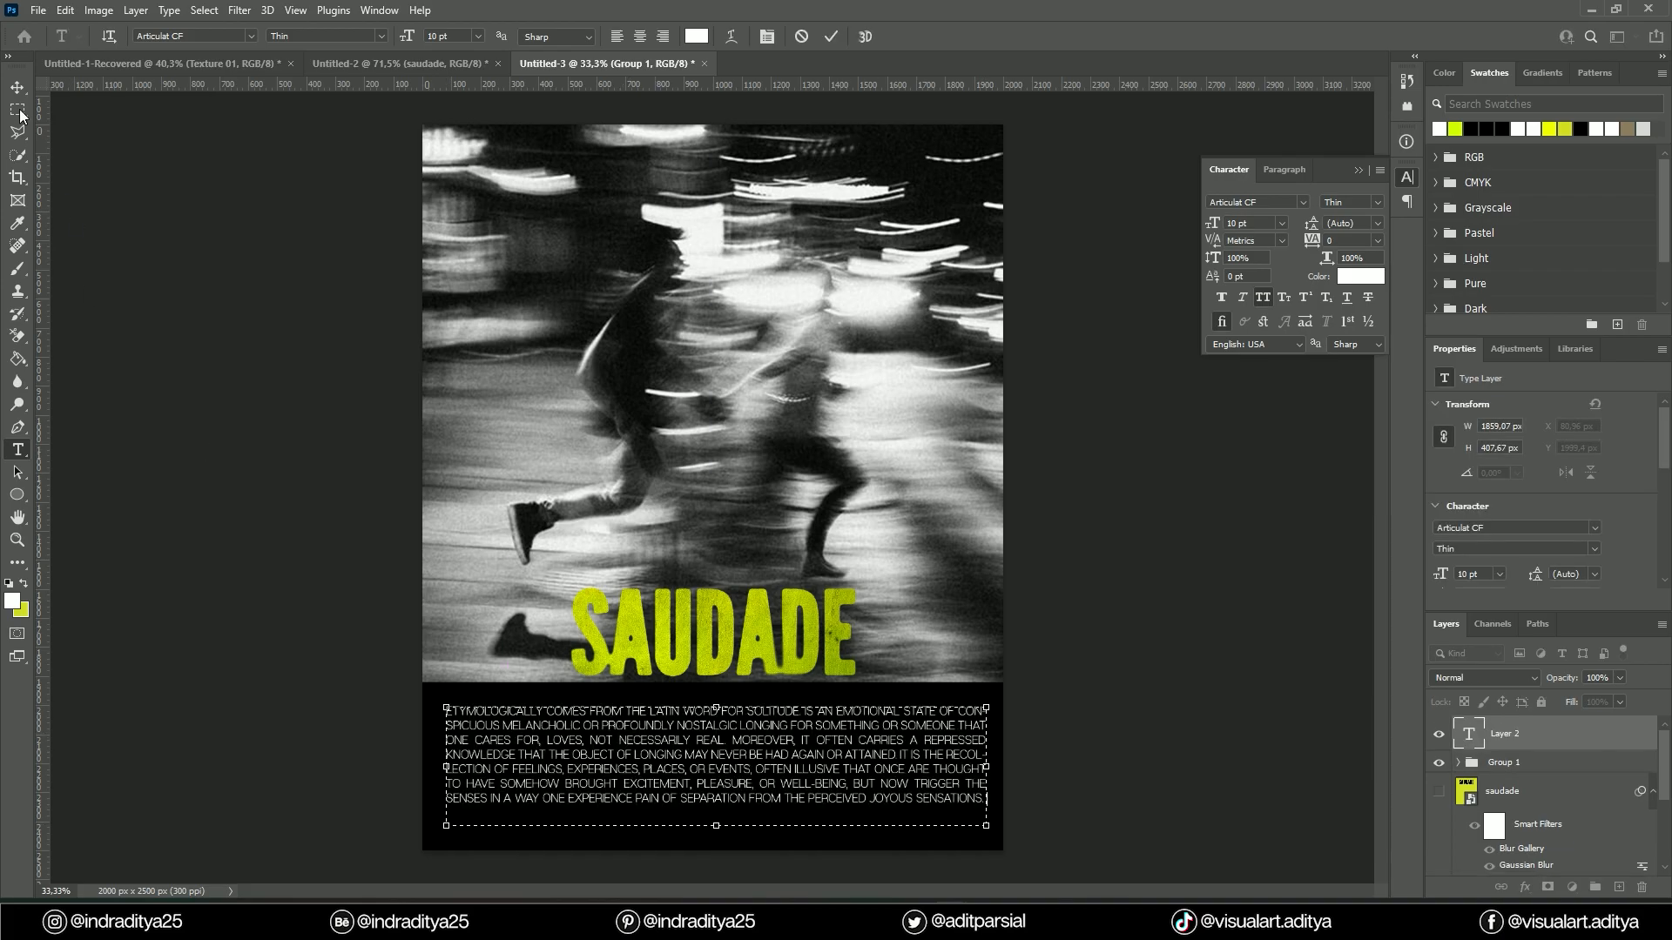
Step: Raise and shorten the paragraph's text box to about 358 px high, and set its text to 8 pt
{"action": "left_click", "coordinate": [17, 87]}
{"action": "left_click_drag", "start_coordinate": [715, 767], "coordinate": [713, 753]}
{"action": "double_click", "coordinate": [713, 753]}
{"action": "left_click_drag", "start_coordinate": [712, 812], "coordinate": [718, 849]}
{"action": "left_click", "coordinate": [1281, 223]}
{"action": "left_click", "coordinate": [1247, 274]}
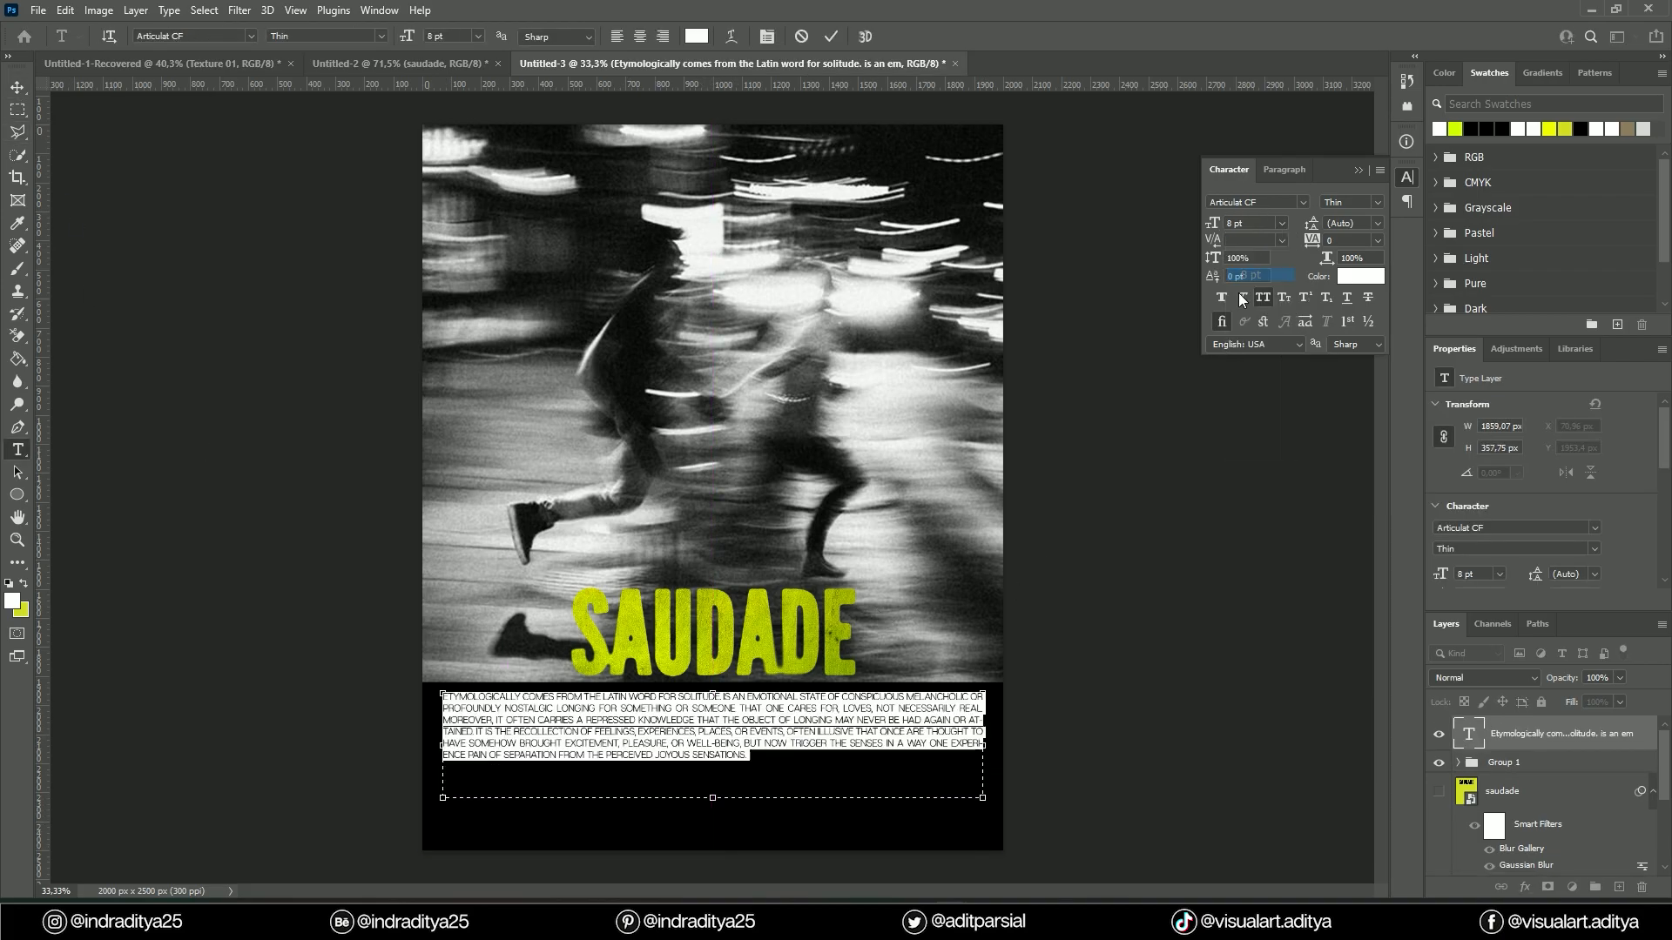
{"action": "left_click", "coordinate": [684, 634]}
Step: Narrow the paragraph's text box with the text at 9 pt and shift it slightly right and down
{"action": "double_click", "coordinate": [725, 726]}
{"action": "left_click_drag", "start_coordinate": [983, 745], "coordinate": [944, 744]}
{"action": "left_click", "coordinate": [16, 88]}
{"action": "left_click_drag", "start_coordinate": [682, 719], "coordinate": [710, 730]}
{"action": "left_click", "coordinate": [1127, 660]}
Step: Add a "design by" text line below the paragraph in The Bold Font at 9 pt
{"action": "key", "text": "t"}
{"action": "left_click", "coordinate": [442, 826]}
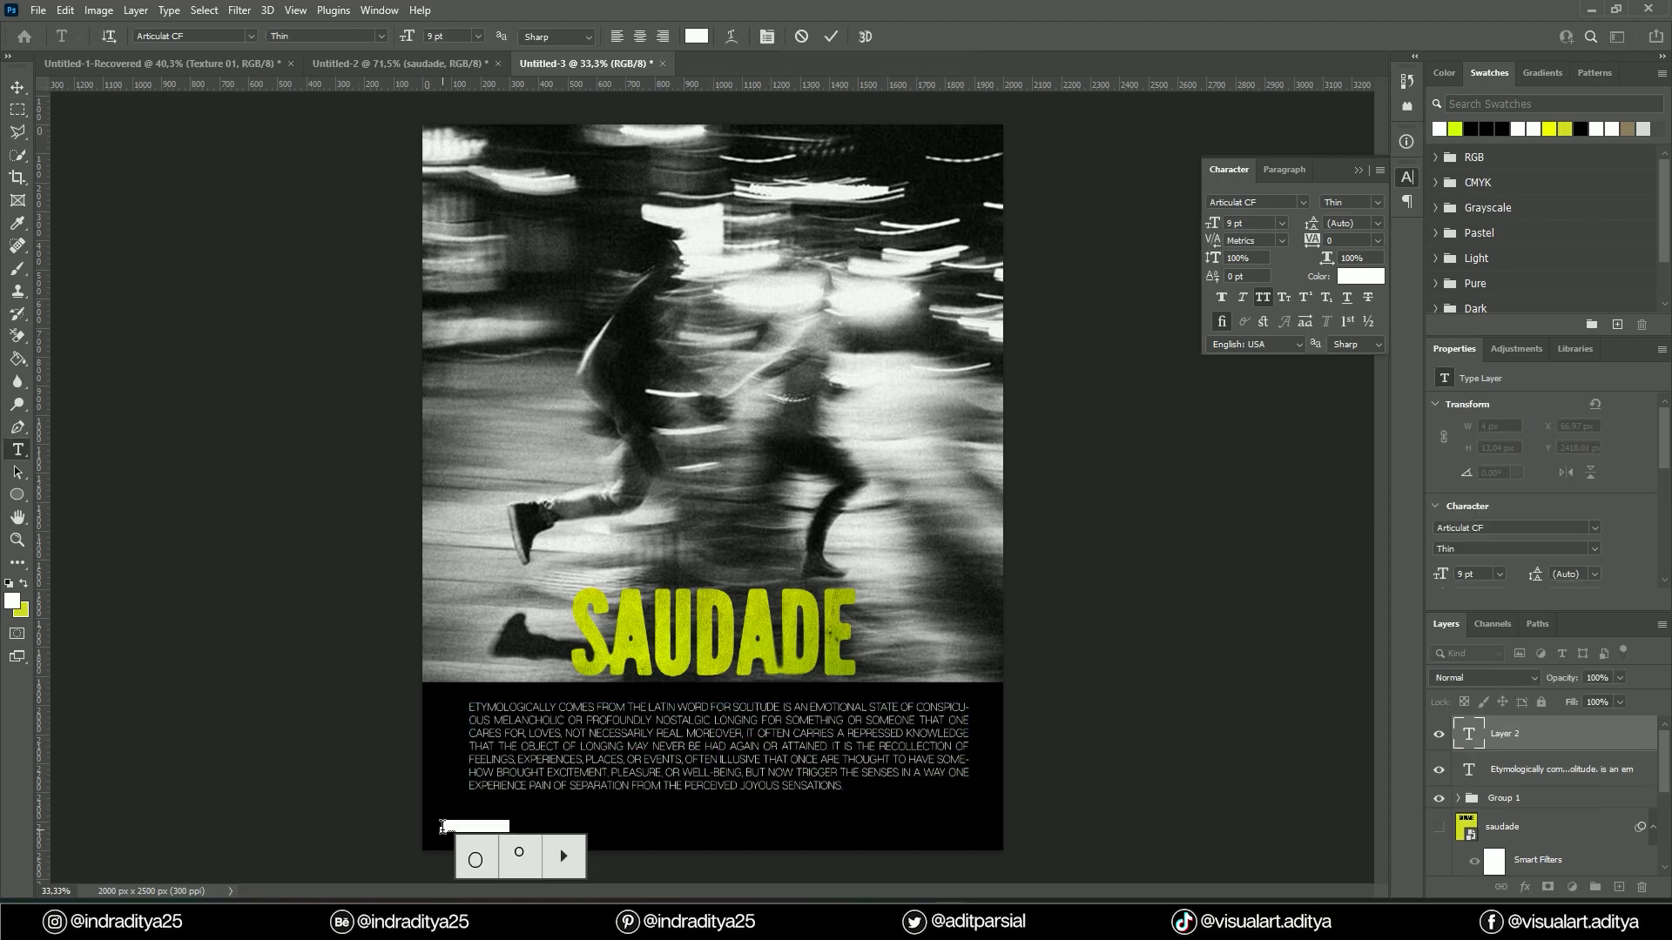
{"action": "left_click", "coordinate": [1303, 202]}
{"action": "left_click", "coordinate": [1320, 231]}
{"action": "scroll", "coordinate": [426, 710], "scroll_direction": "up", "scroll_amount": 3}
{"action": "type", "text": "design by"}
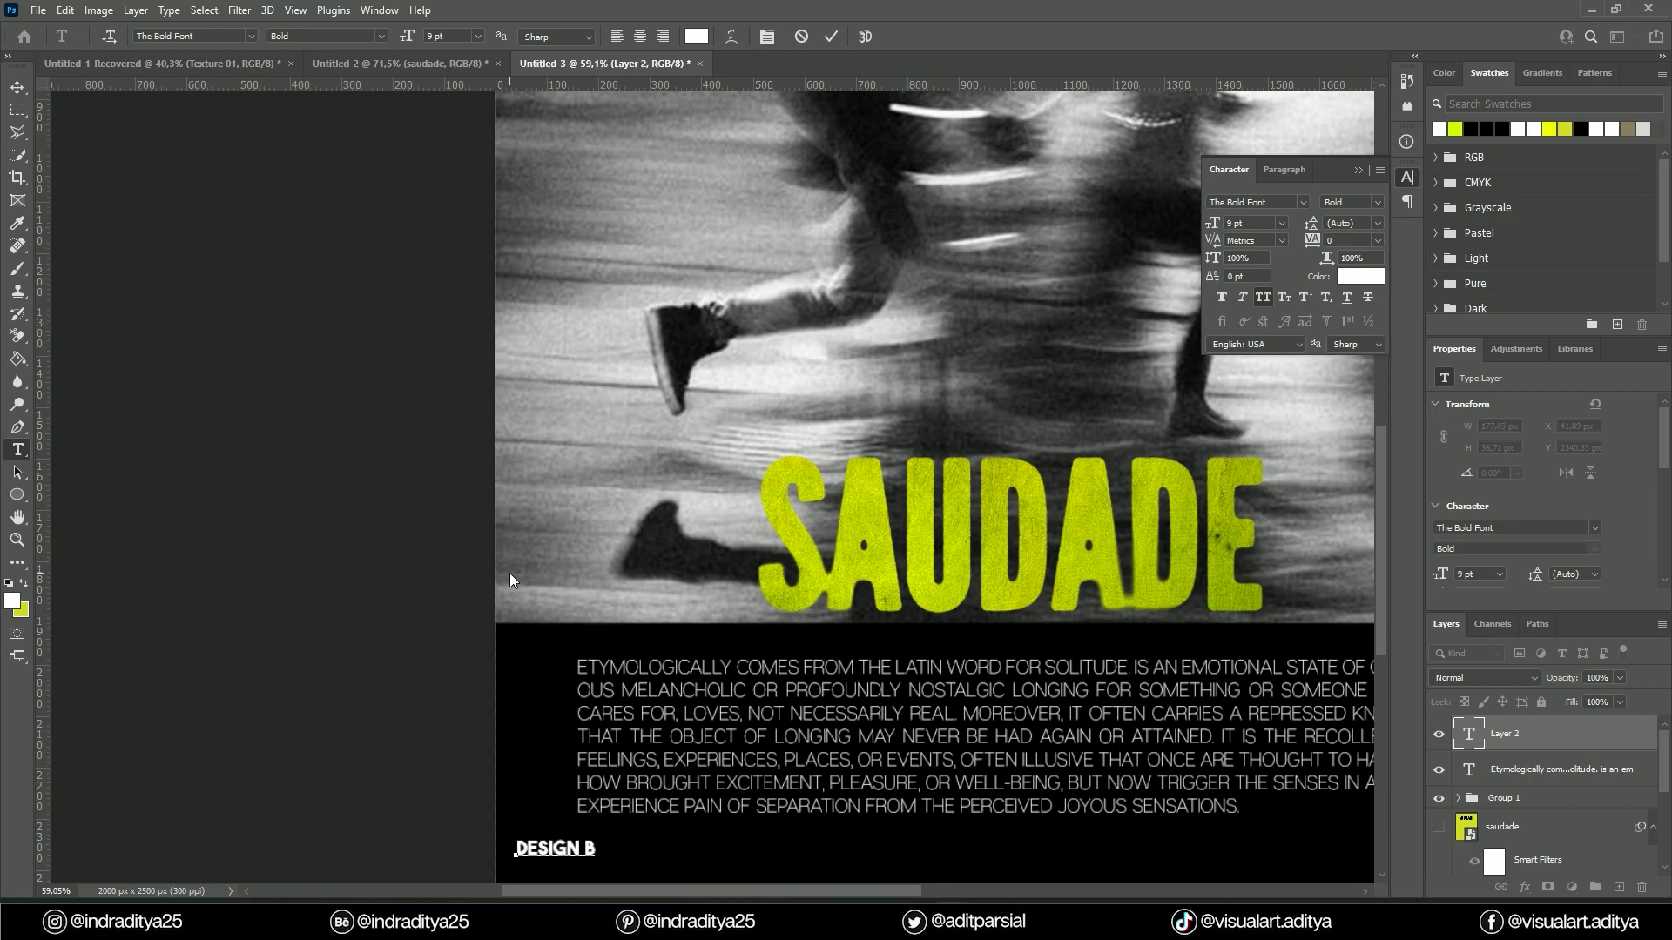
Step: Move the DESIGN BY line so it aligns with the paragraph's left edge
{"action": "left_click", "coordinate": [16, 87]}
{"action": "left_click_drag", "start_coordinate": [592, 732], "coordinate": [371, 452]}
{"action": "left_click_drag", "start_coordinate": [355, 568], "coordinate": [416, 580]}
{"action": "left_click", "coordinate": [425, 581]}
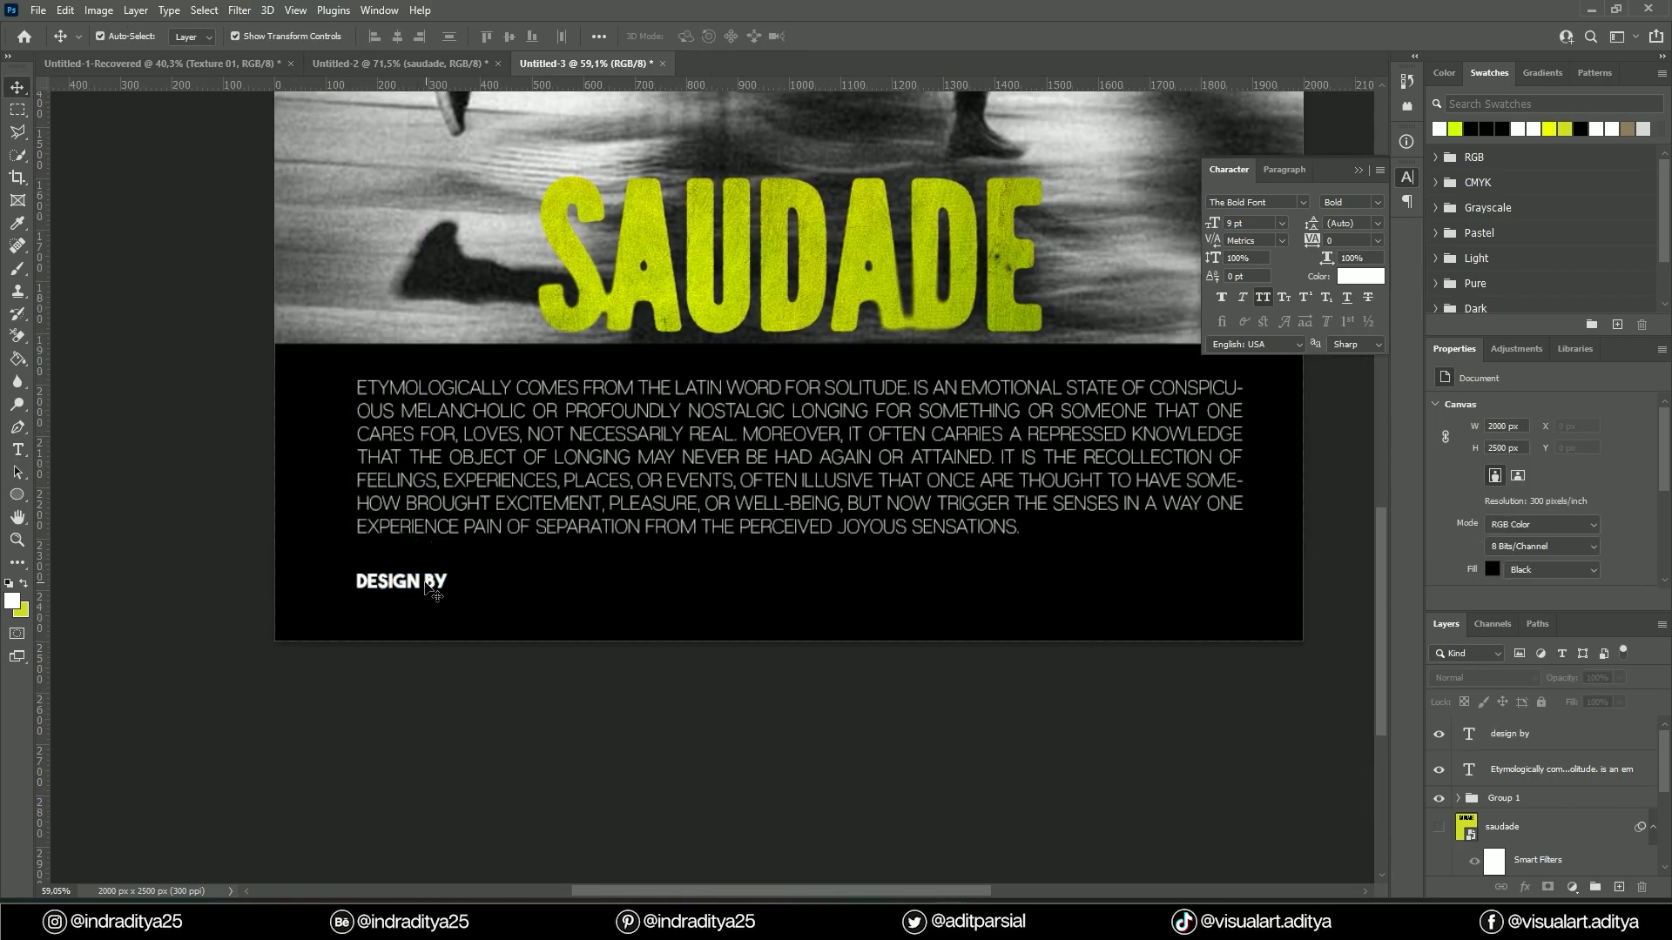
Step: Add the designer's name directly below DESIGN BY in Articulat CF Thin at 9 pt
{"action": "type", "text": "aditya indra"}
{"action": "left_click", "coordinate": [1301, 203]}
{"action": "left_click", "coordinate": [1319, 270]}
{"action": "left_click", "coordinate": [17, 88]}
{"action": "double_click", "coordinate": [420, 603]}
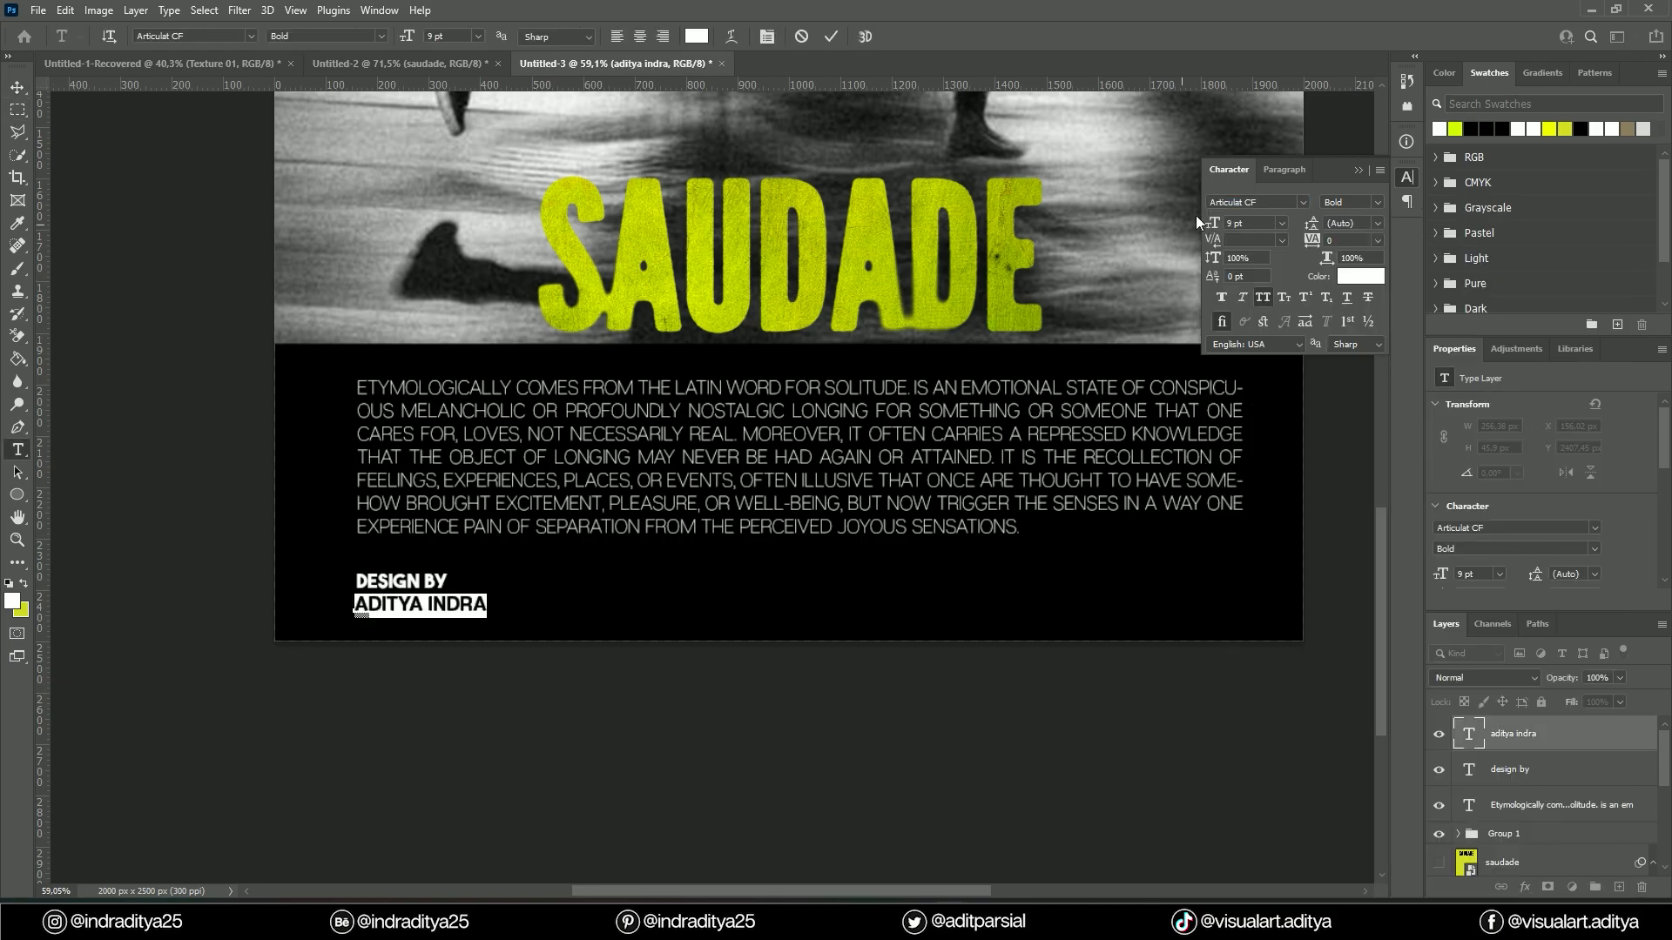
{"action": "left_click", "coordinate": [1302, 202]}
{"action": "left_click", "coordinate": [1243, 253]}
{"action": "left_click", "coordinate": [1281, 291]}
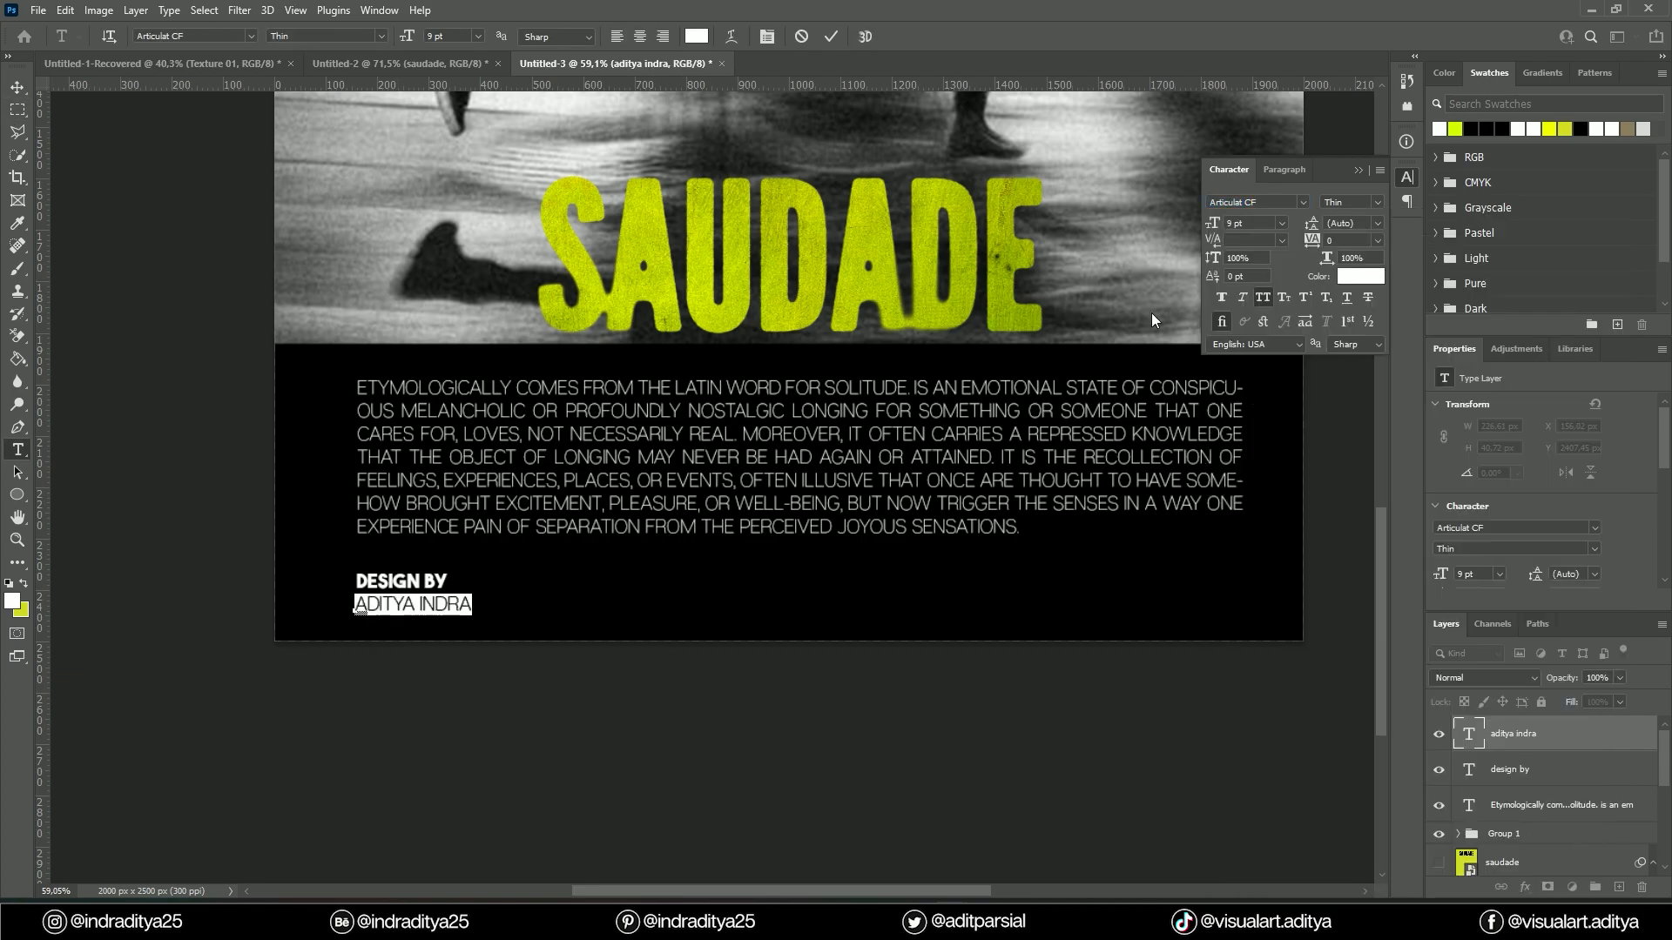
Step: Scale the designer's name down to about 6.67 pt, keeping it aligned under DESIGN BY
{"action": "key", "text": "ctrl+t"}
{"action": "scroll", "coordinate": [403, 609], "scroll_direction": "up", "scroll_amount": 5}
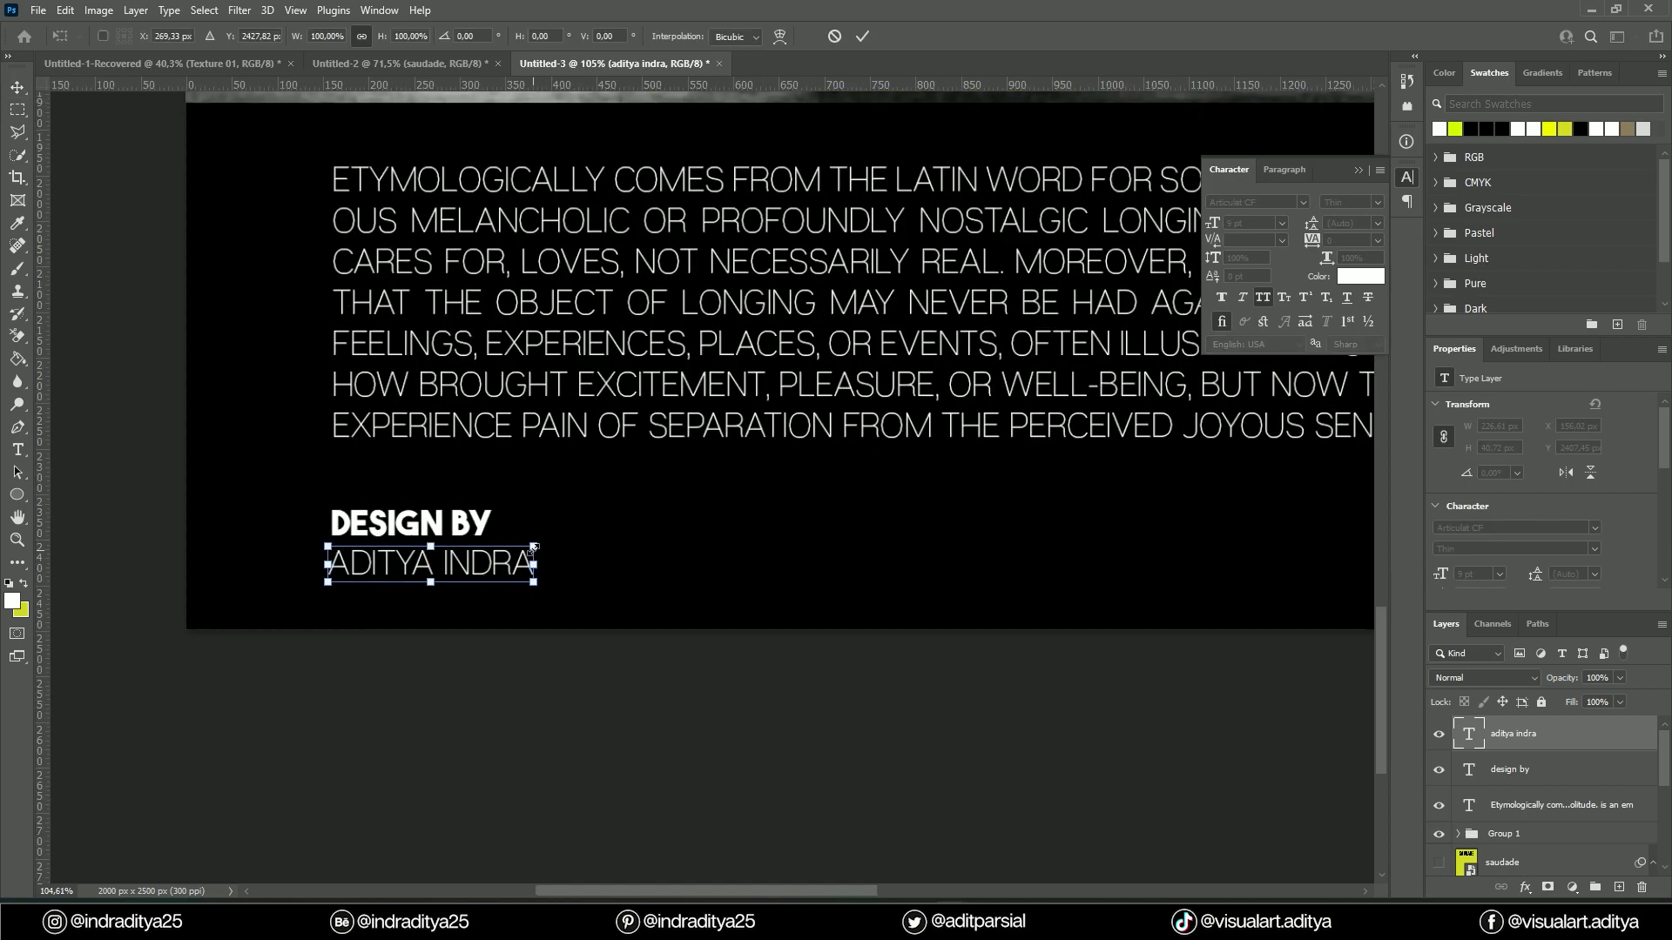
{"action": "left_click_drag", "start_coordinate": [484, 580], "coordinate": [482, 579]}
Step: Duplicate the name line to its right and replace the copy with the designer's social handle in Romance Challista Alternate
{"action": "left_click_drag", "start_coordinate": [422, 568], "coordinate": [721, 572]}
{"action": "key", "text": "Return"}
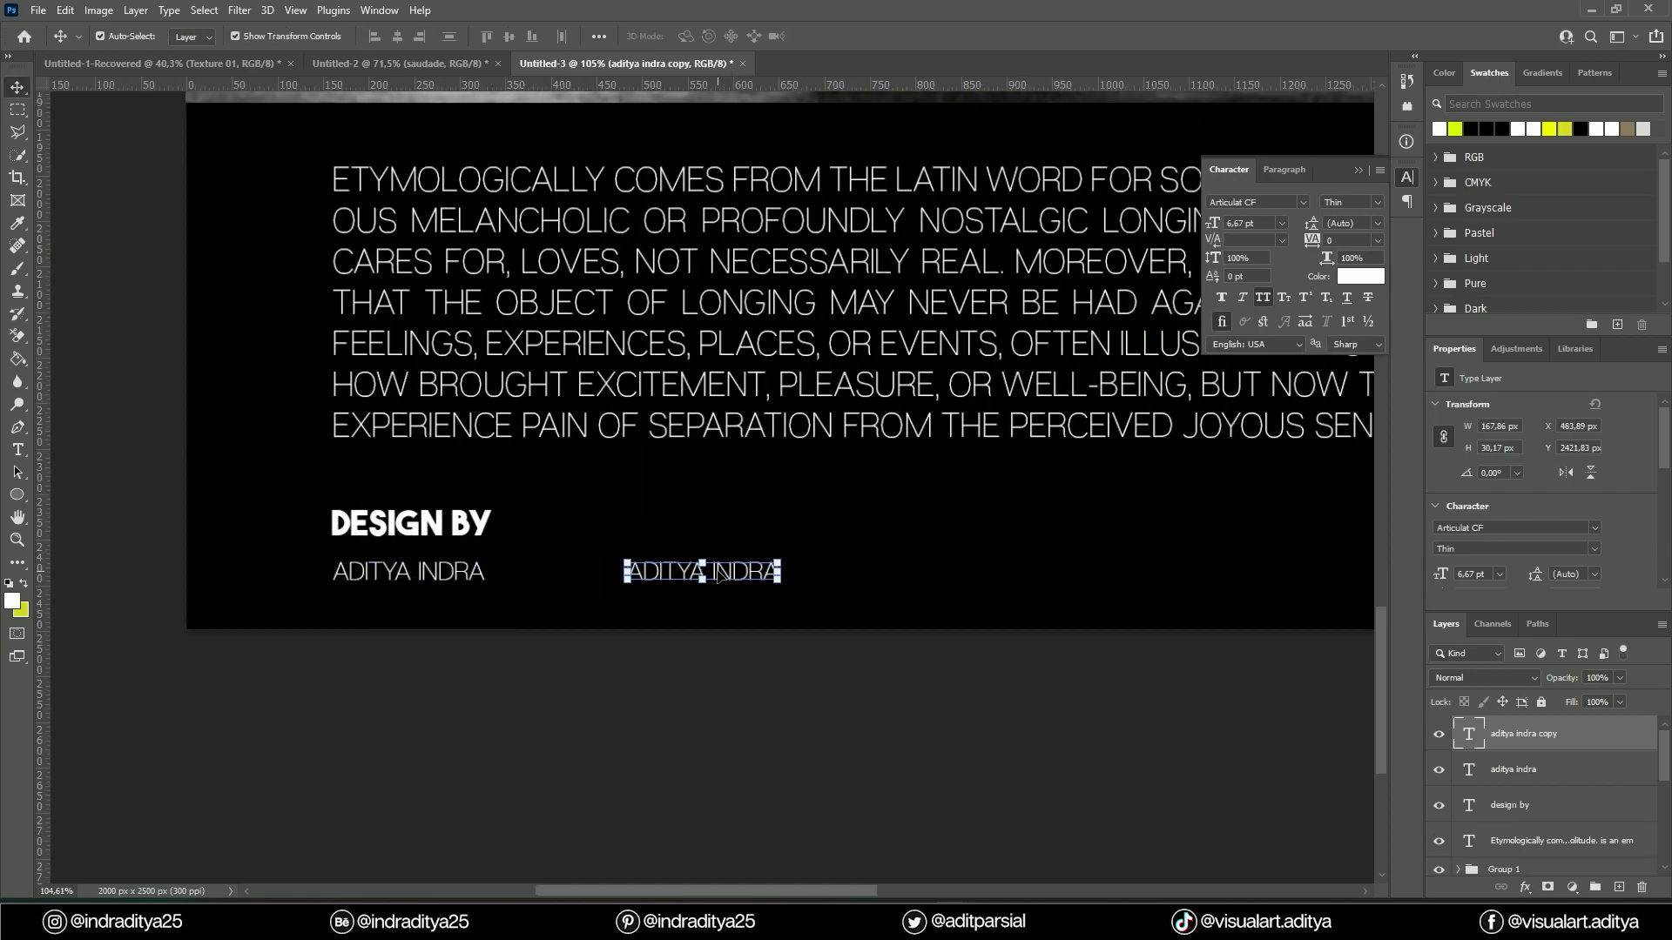
{"action": "double_click", "coordinate": [702, 572]}
{"action": "left_click", "coordinate": [1304, 203]}
{"action": "left_click", "coordinate": [1245, 364]}
{"action": "type", "text": "t"}
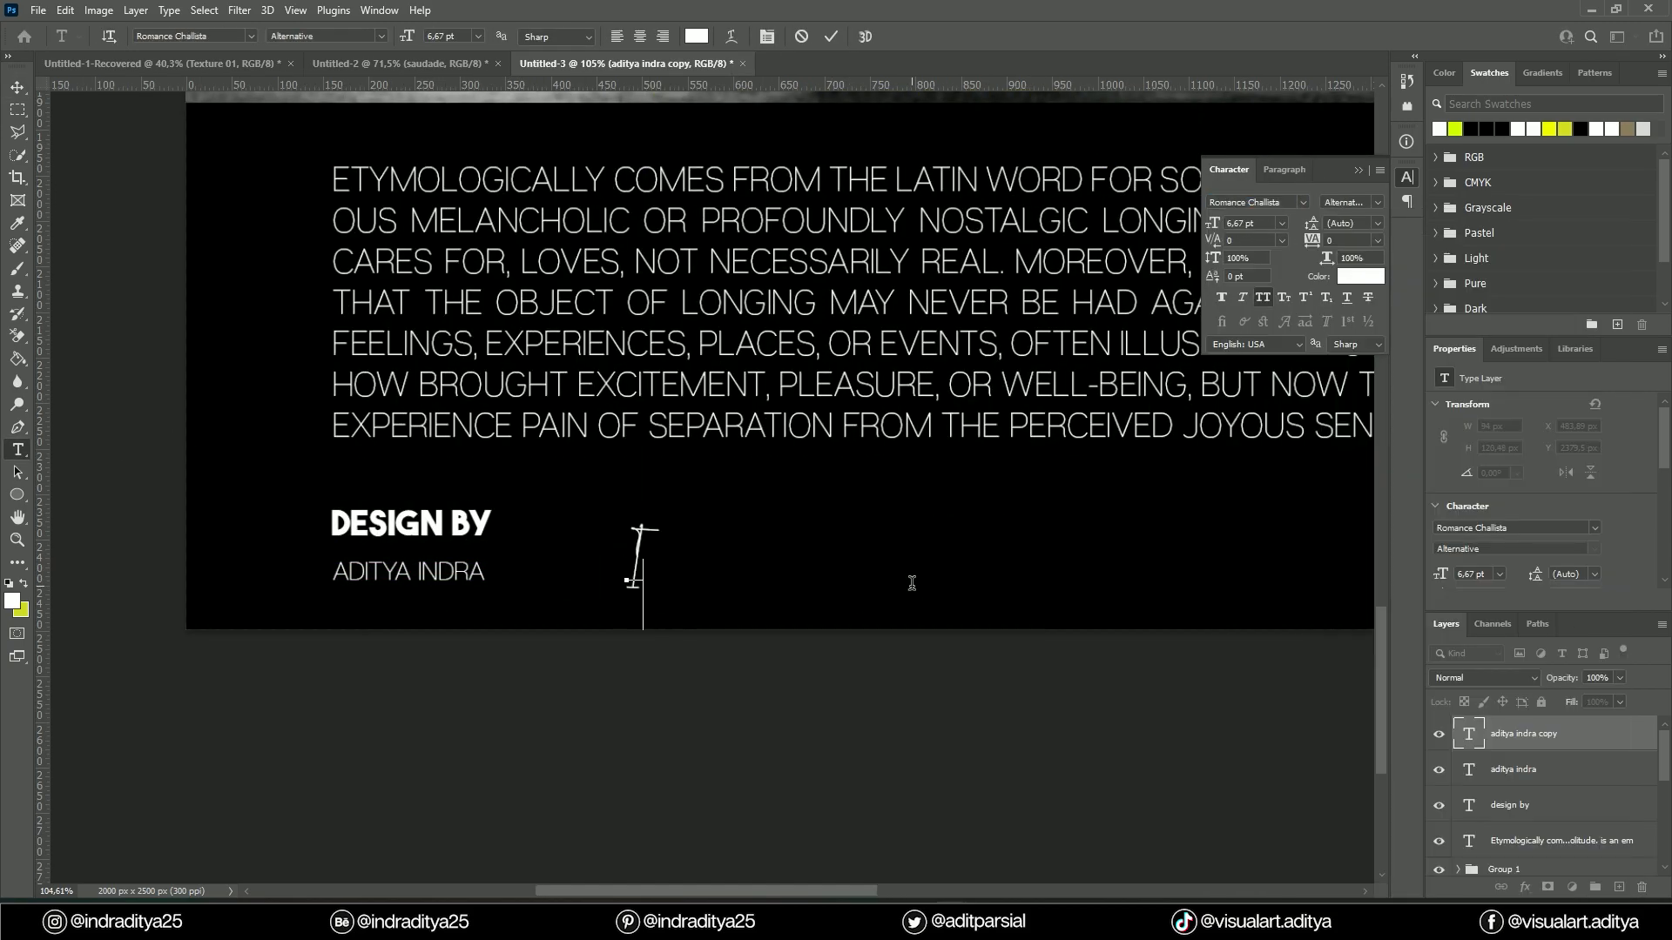
{"action": "scroll", "coordinate": [912, 583], "scroll_direction": "down", "scroll_amount": 1}
{"action": "type", "text": "ndraAditya25"}
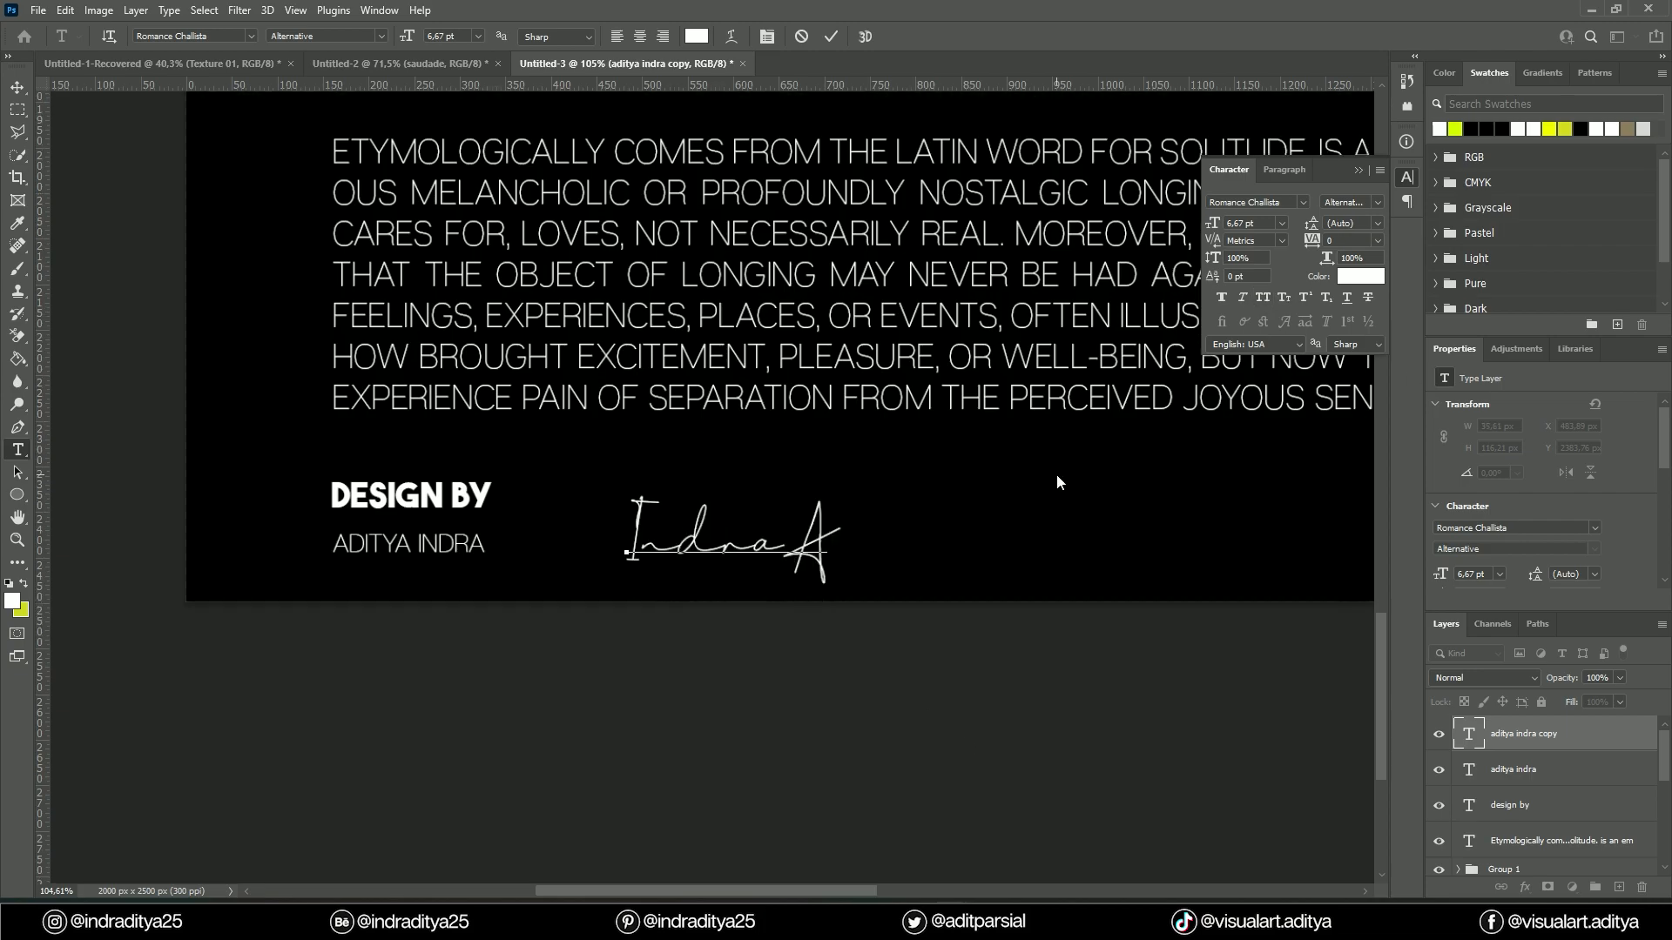
Step: Set the @ sign in front of the signature-style handle to 11 pt and finish editing the text
{"action": "left_click", "coordinate": [1282, 223]}
{"action": "left_click", "coordinate": [1246, 310]}
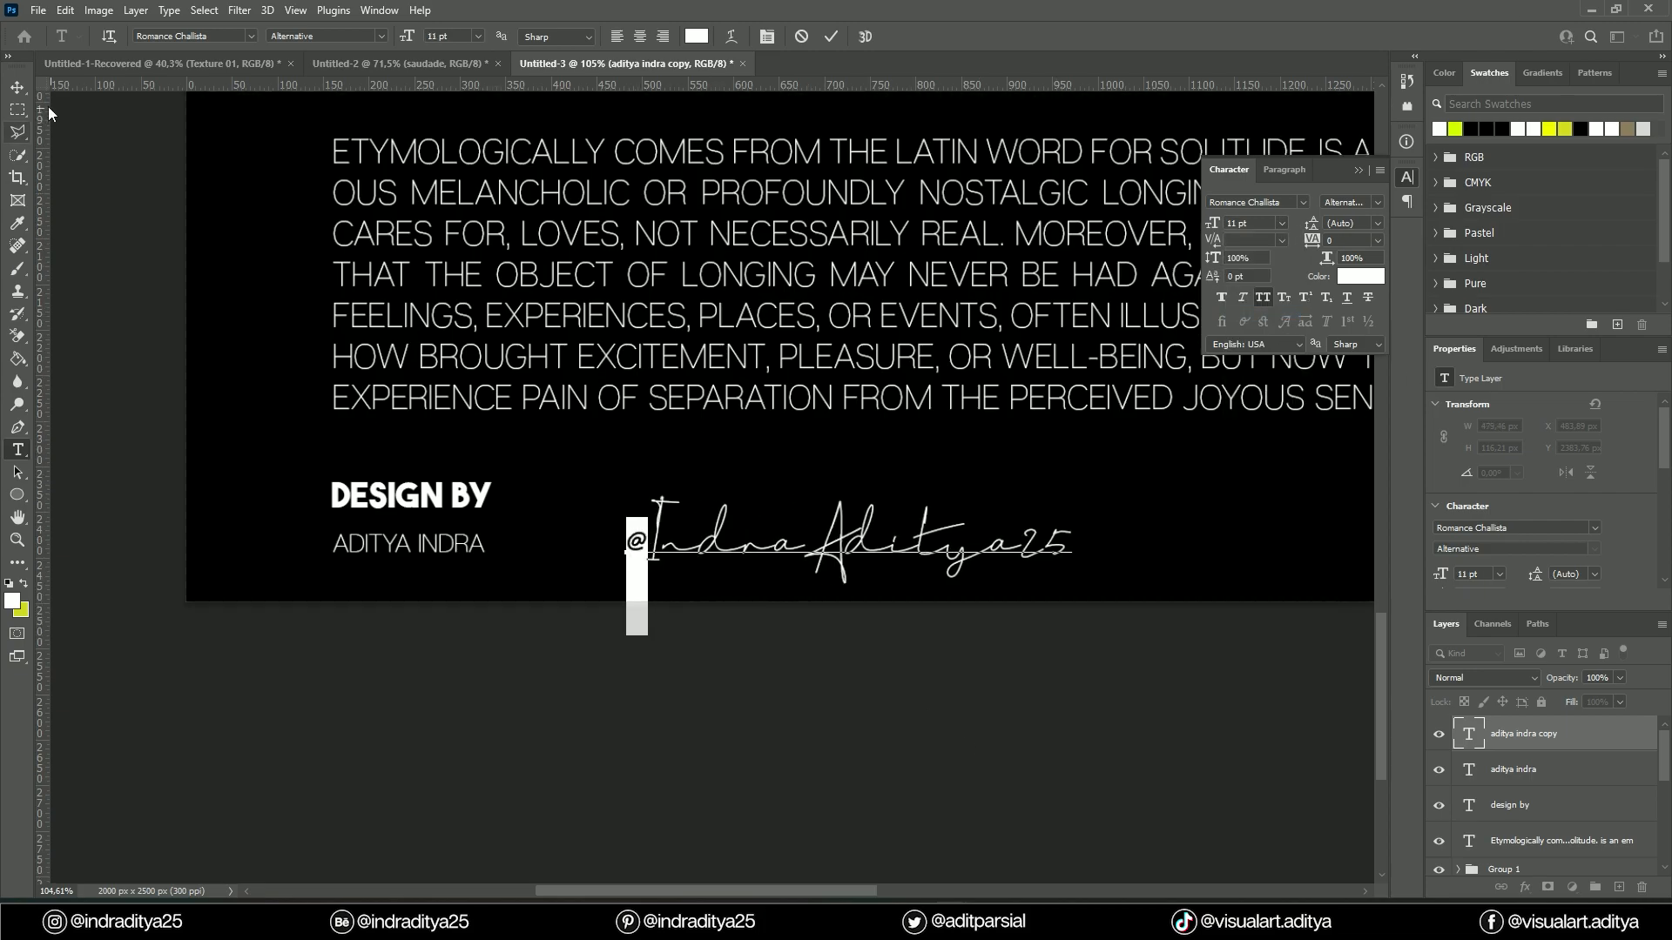
{"action": "left_click", "coordinate": [18, 87]}
{"action": "scroll", "coordinate": [885, 642], "scroll_direction": "down", "scroll_amount": 1}
{"action": "left_click_drag", "start_coordinate": [1217, 664], "coordinate": [873, 702]}
{"action": "left_click", "coordinate": [874, 702]}
Step: Duplicate the DESIGN BY and name lines toward the poster's right side and change them to DATE and 09.11.2022
{"action": "left_click_drag", "start_coordinate": [113, 546], "coordinate": [1109, 546]}
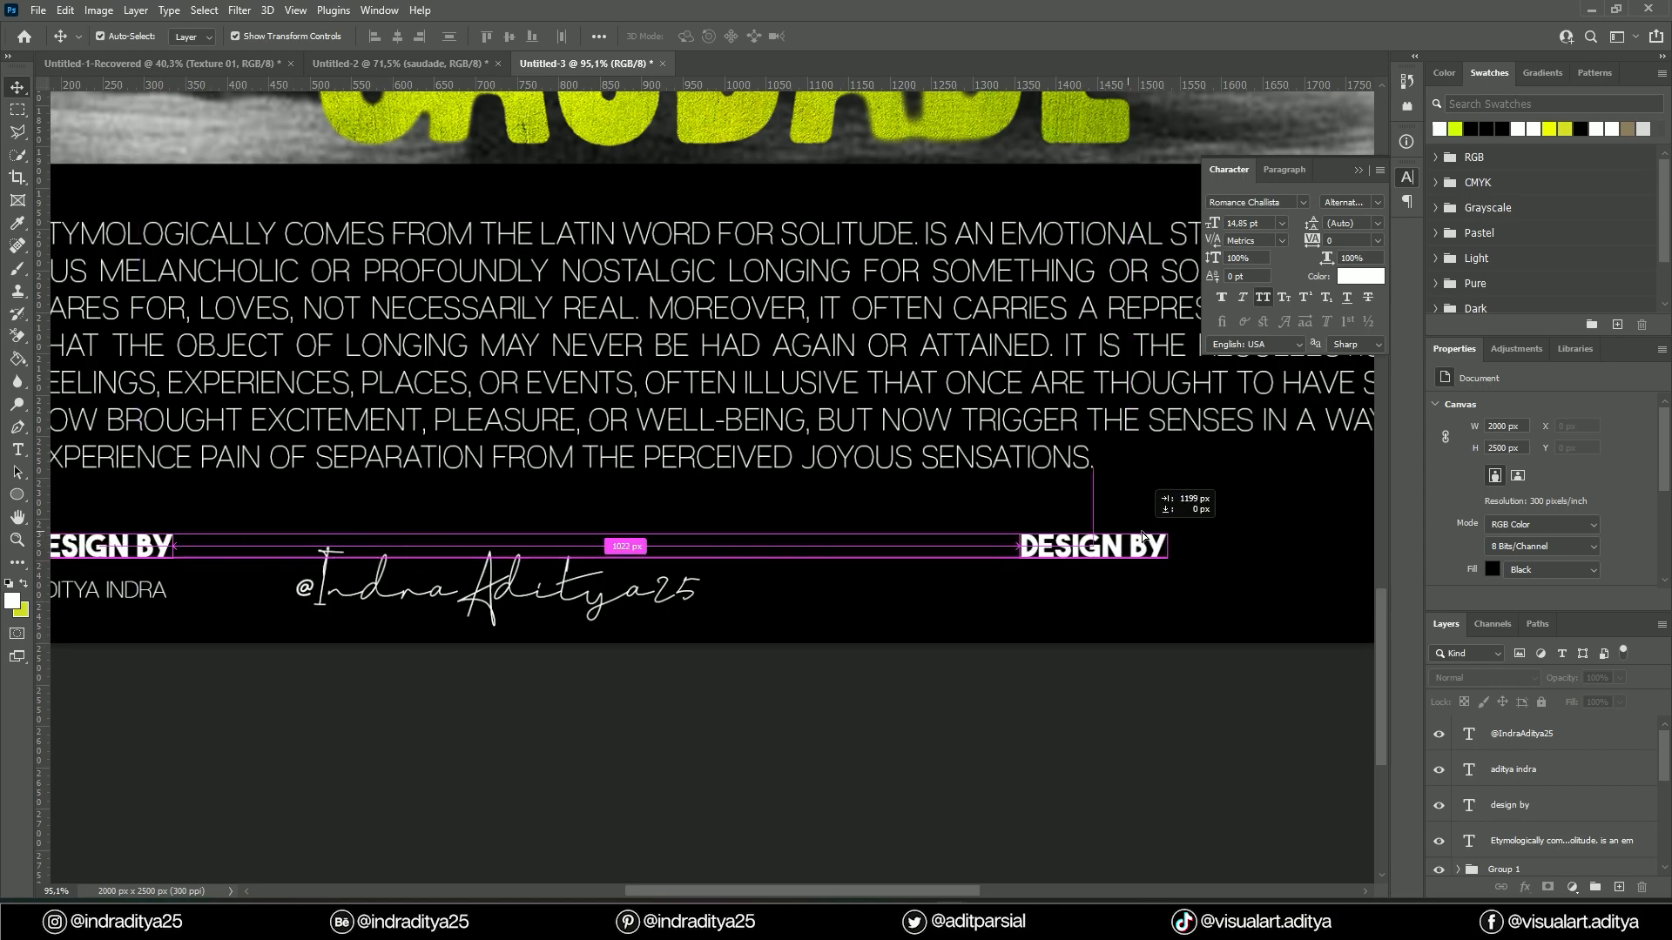
{"action": "double_click", "coordinate": [1126, 540]}
{"action": "left_click_drag", "start_coordinate": [104, 591], "coordinate": [1096, 590]}
{"action": "double_click", "coordinate": [1095, 590]}
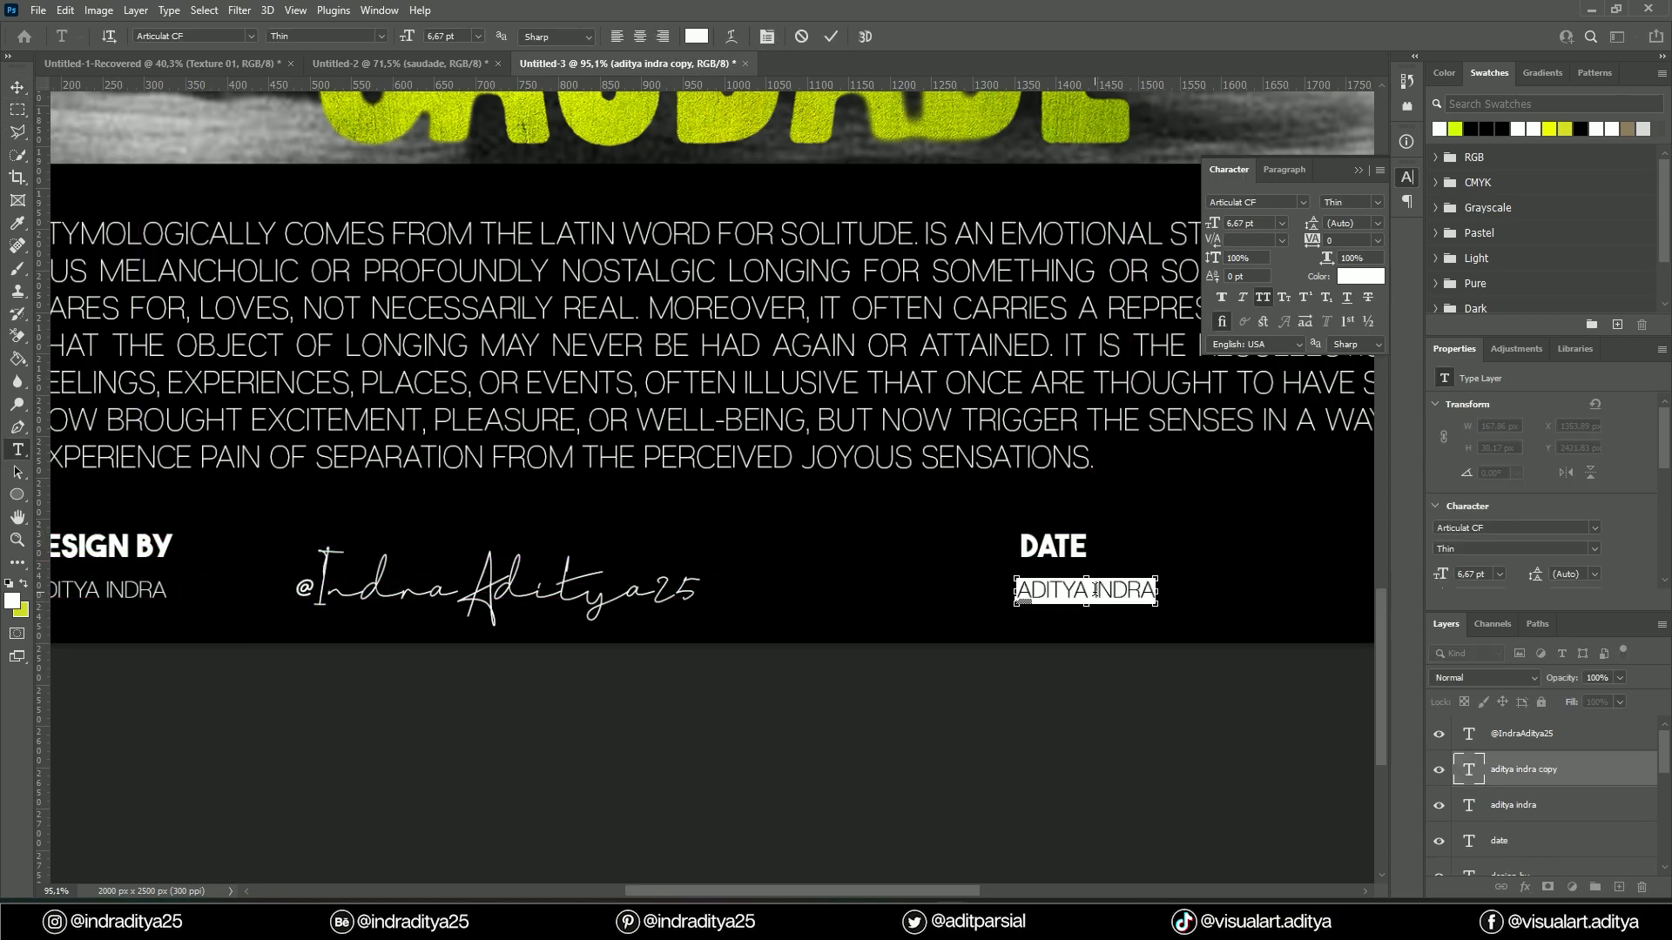
{"action": "left_click", "coordinate": [17, 87]}
{"action": "scroll", "coordinate": [866, 720], "scroll_direction": "right", "scroll_amount": 3}
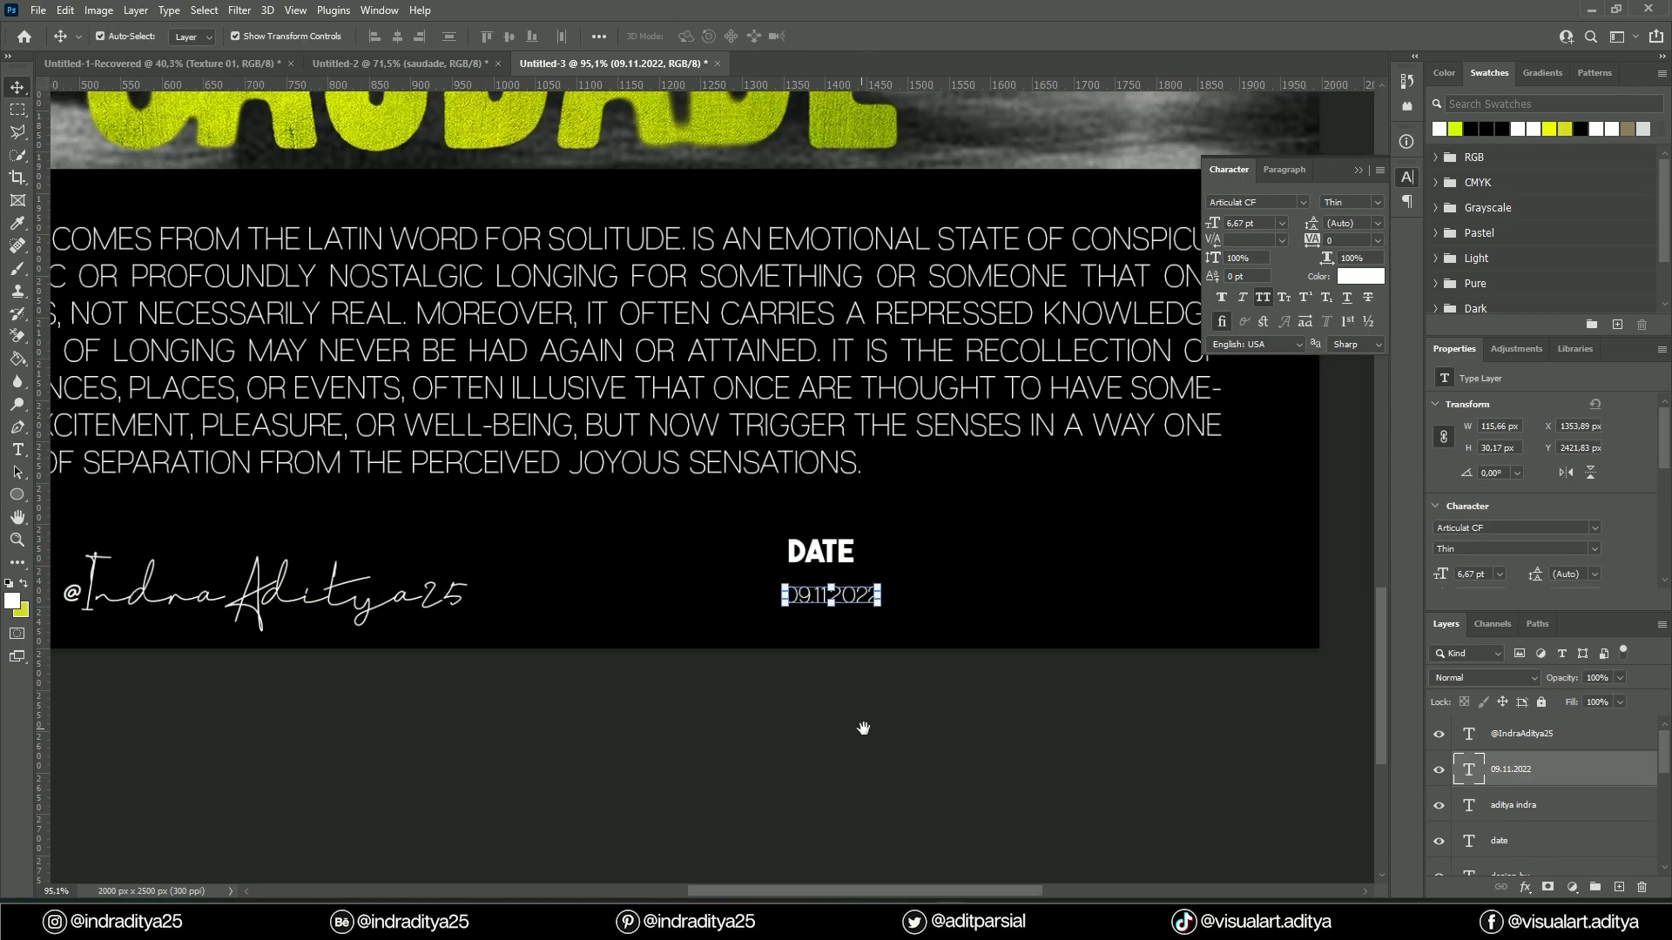
Step: Duplicate the DATE block toward the poster's right edge and delete the copied 09.11.2022 line
{"action": "left_click", "coordinate": [794, 555], "text": "shift"}
{"action": "left_click_drag", "start_coordinate": [882, 565], "coordinate": [1217, 565]}
{"action": "left_click", "coordinate": [1205, 599]}
{"action": "key", "text": "Delete"}
Step: Change the copied DATE heading to DSN 004 and align it with the paragraph's right edge
{"action": "double_click", "coordinate": [1193, 553]}
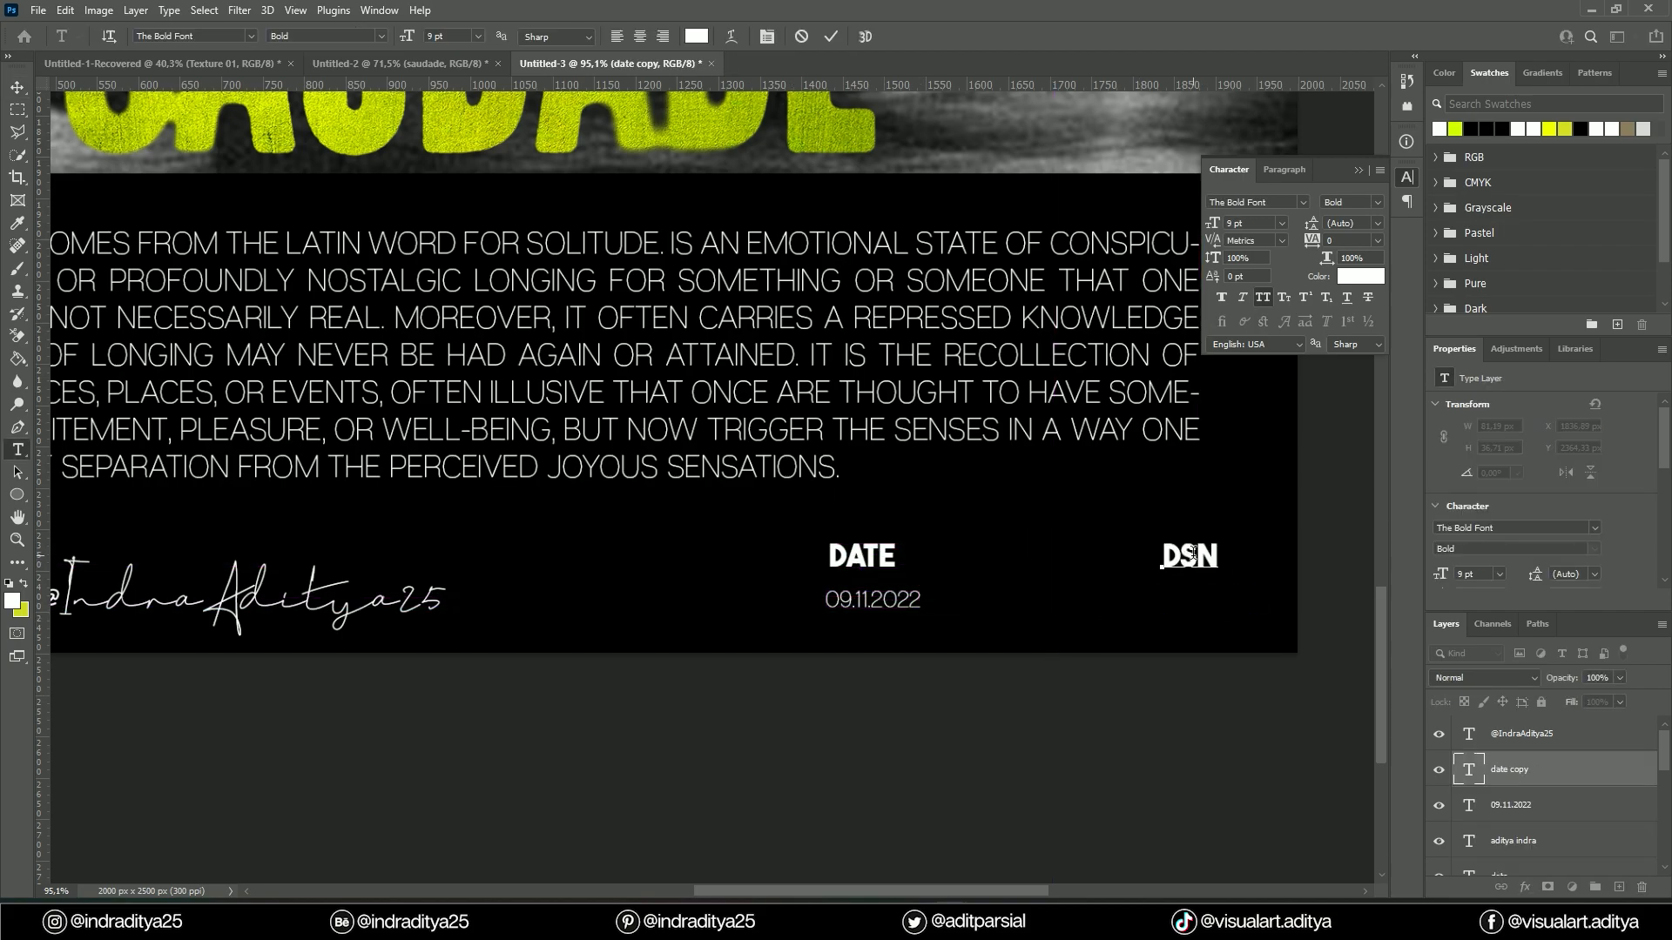
{"action": "key", "text": "ctrl+Return"}
{"action": "key", "text": "v"}
{"action": "left_click_drag", "start_coordinate": [1225, 561], "coordinate": [1155, 550]}
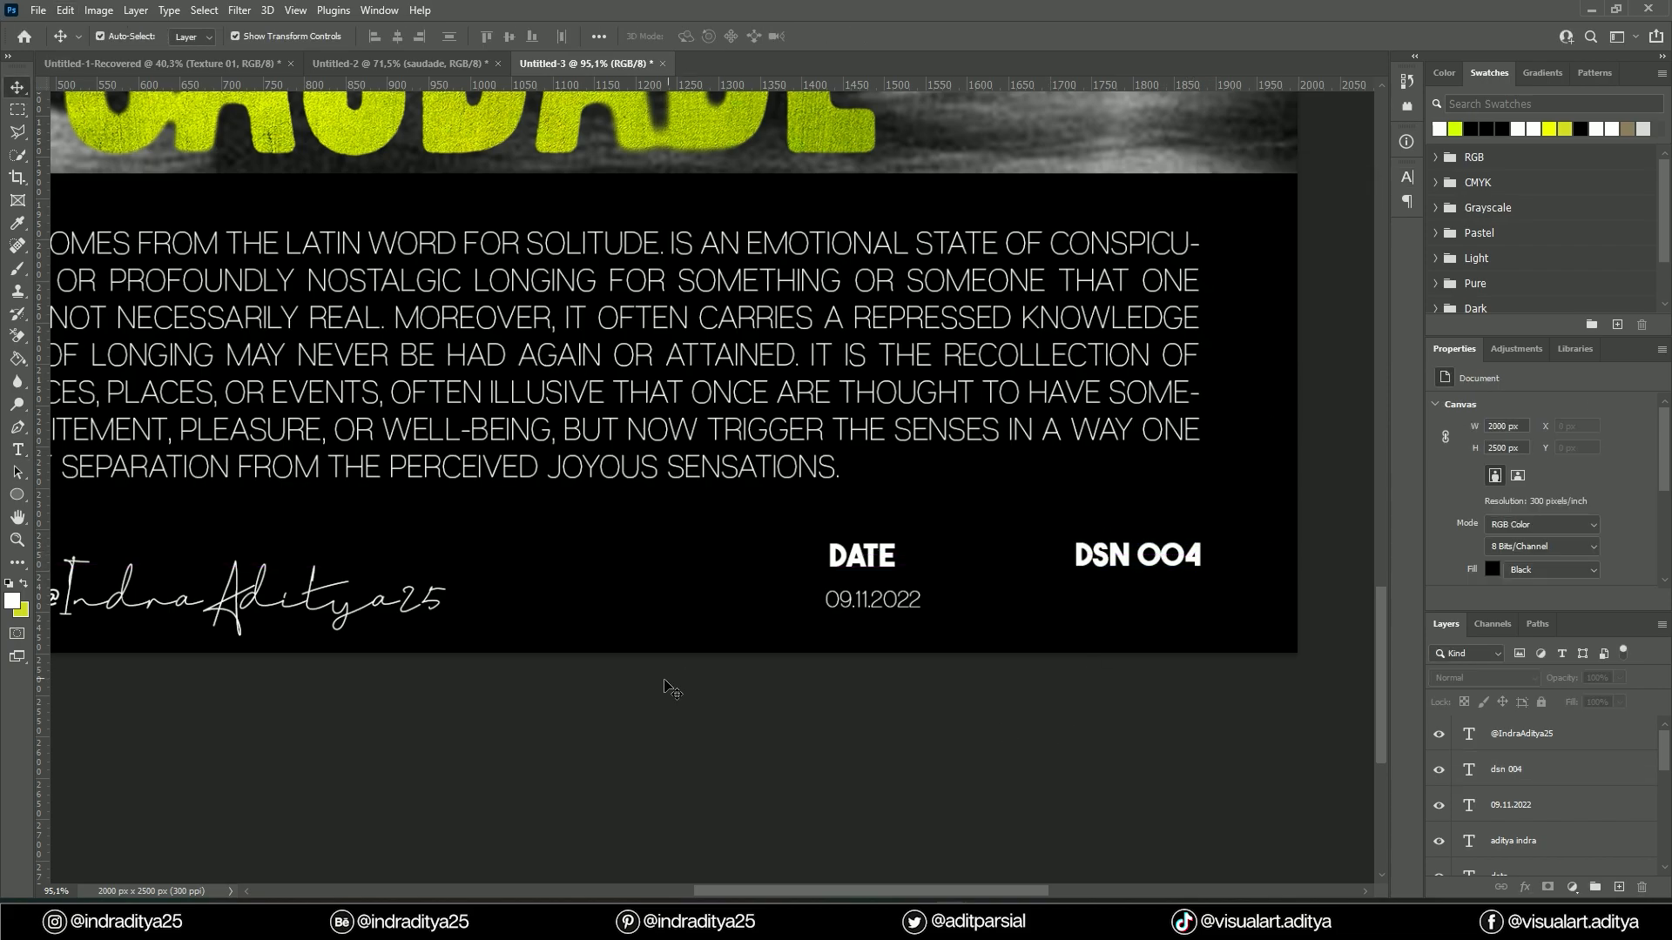
Step: Place the Font_Awesome_5_solid_barcode image, scaled to about 104 × 78 px, between the handle and DATE
{"action": "key", "text": "ctrl+minus"}
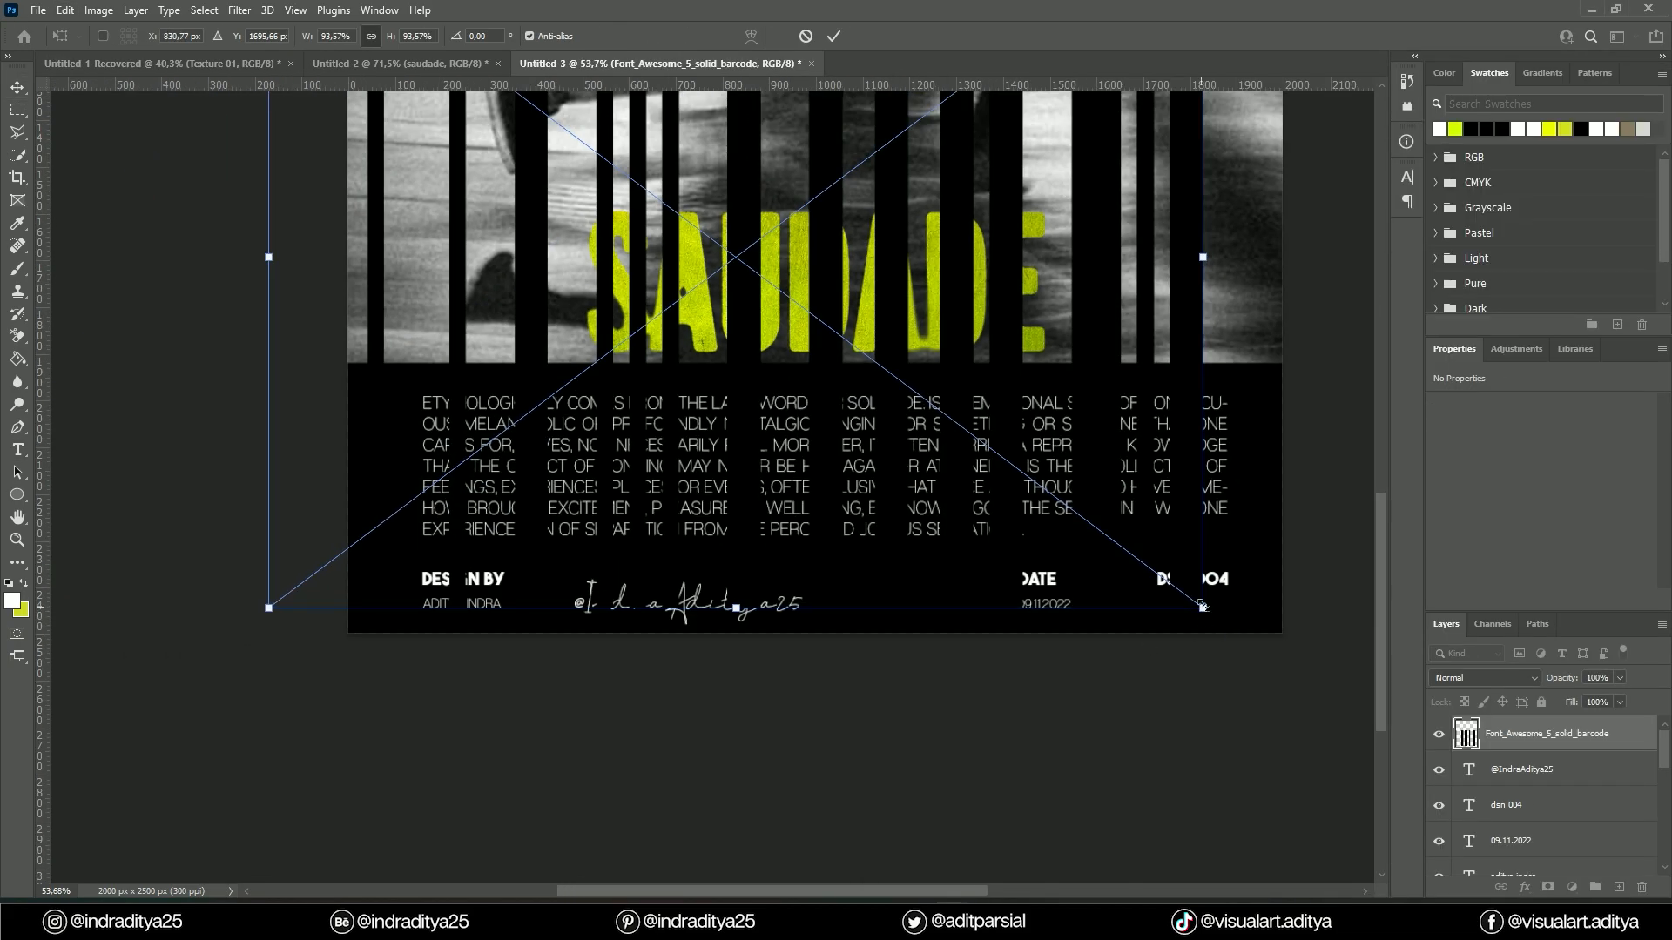
{"action": "left_click_drag", "start_coordinate": [1203, 607], "coordinate": [583, 141]}
{"action": "left_click_drag", "start_coordinate": [470, 117], "coordinate": [956, 619]}
{"action": "left_click_drag", "start_coordinate": [1069, 644], "coordinate": [928, 579]}
{"action": "left_click_drag", "start_coordinate": [974, 537], "coordinate": [959, 550]}
{"action": "key", "text": "Return"}
Step: Add a white solid colour fill layer above the barcode and clip it to the barcode layer
{"action": "left_click", "coordinate": [1571, 888]}
{"action": "left_click", "coordinate": [1558, 580]}
{"action": "left_click", "coordinate": [1605, 304]}
{"action": "right_click", "coordinate": [1567, 742]}
{"action": "left_click", "coordinate": [1482, 341]}
Step: Combine the barcode layer and its clipped white fill into a single layer
{"action": "left_click", "coordinate": [1560, 764]}
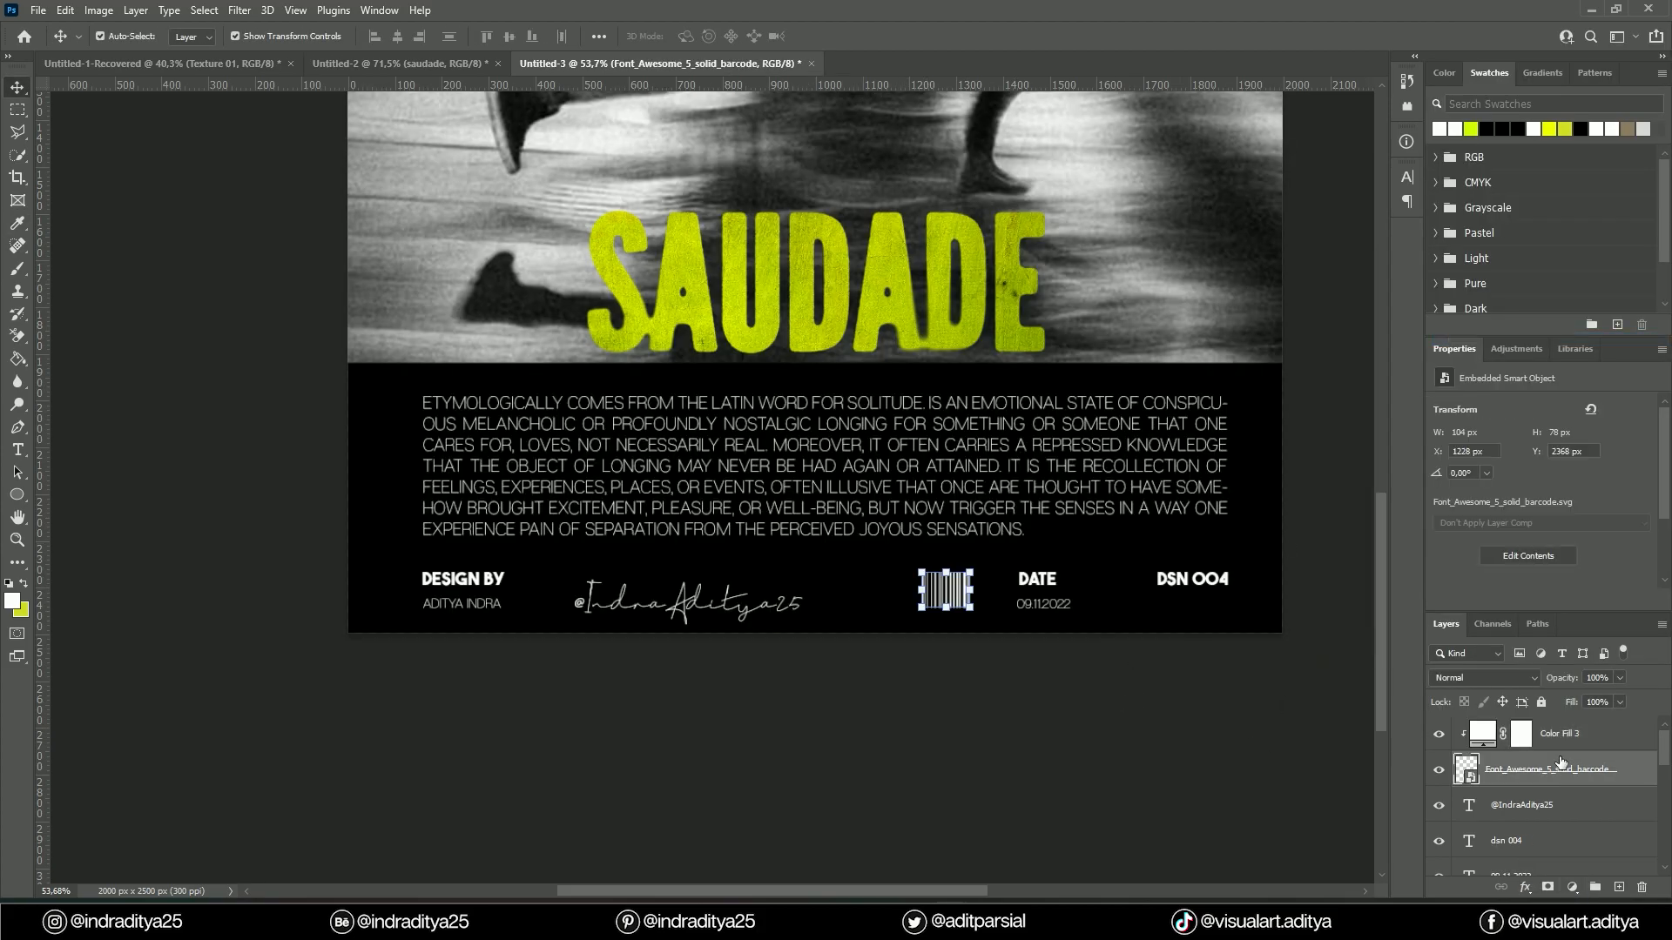
{"action": "left_click", "coordinate": [1603, 739], "text": "shift"}
{"action": "right_click", "coordinate": [1603, 739]}
{"action": "left_click", "coordinate": [1494, 243]}
Step: Flatten the barcode into a low, wide shape and position it just left of the DATE block
{"action": "scroll", "coordinate": [947, 638], "scroll_direction": "up", "scroll_amount": 1}
{"action": "scroll", "coordinate": [949, 659], "scroll_direction": "up", "scroll_amount": 3, "text": "alt"}
{"action": "key", "text": "ctrl+t"}
{"action": "mouse_move", "coordinate": [957, 609]}
{"action": "left_mouse_down"}
{"action": "mouse_move", "coordinate": [862, 609]}
{"action": "mouse_move", "coordinate": [971, 608]}
{"action": "left_mouse_up"}
{"action": "scroll", "coordinate": [593, 625], "scroll_direction": "down", "scroll_amount": 1, "text": "alt"}
{"action": "scroll", "coordinate": [1216, 608], "scroll_direction": "up", "scroll_amount": 1}
{"action": "left_click_drag", "start_coordinate": [268, 178], "coordinate": [111, 177]}
{"action": "left_click_drag", "start_coordinate": [1211, 177], "coordinate": [1379, 178]}
{"action": "scroll", "coordinate": [952, 322], "scroll_direction": "down", "scroll_amount": 1, "text": "alt"}
{"action": "left_click_drag", "start_coordinate": [307, 215], "coordinate": [93, 214]}
{"action": "left_click_drag", "start_coordinate": [679, 653], "coordinate": [679, 441]}
{"action": "left_click_drag", "start_coordinate": [783, 418], "coordinate": [806, 623]}
{"action": "key", "text": "Return"}
{"action": "left_click", "coordinate": [1156, 648]}
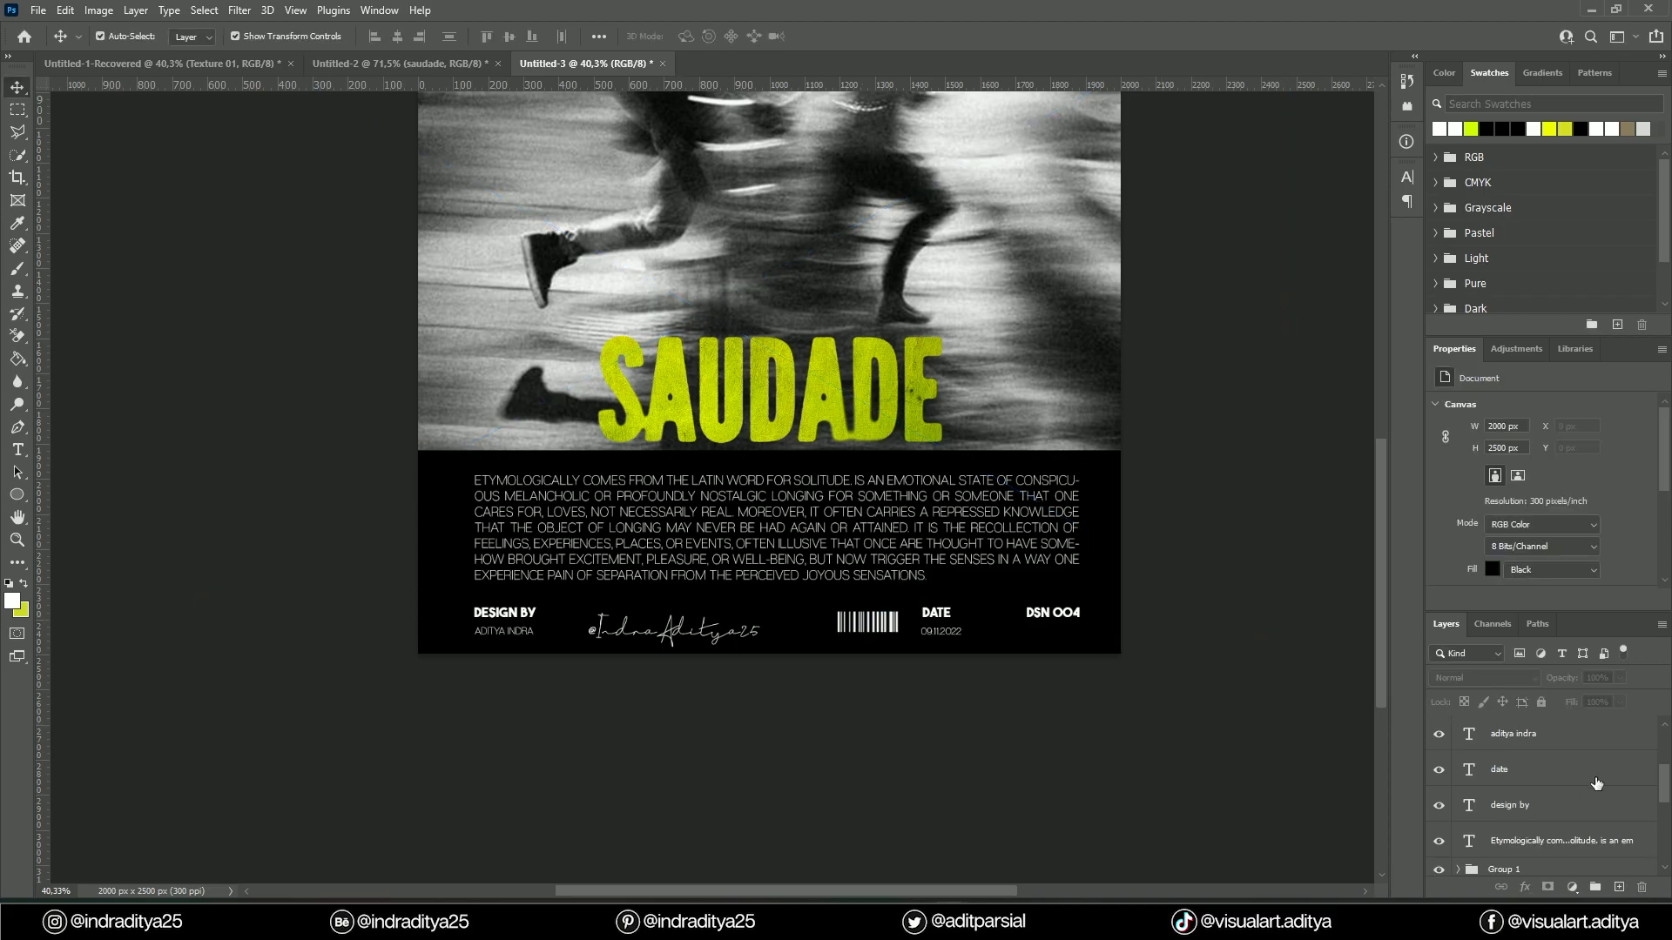
Step: Place the Texture-03 image below the hidden saudade layer and scale it to about 21.59% to cover the whole poster
{"action": "scroll", "coordinate": [1207, 598], "scroll_direction": "down", "scroll_amount": 3, "text": "alt"}
{"action": "scroll", "coordinate": [1553, 828], "scroll_direction": "down", "scroll_amount": 5}
{"action": "left_click", "coordinate": [1552, 825]}
{"action": "left_click", "coordinate": [1439, 825]}
{"action": "mouse_move", "coordinate": [1552, 824]}
{"action": "left_mouse_down"}
{"action": "mouse_move", "coordinate": [1545, 713]}
{"action": "mouse_move", "coordinate": [1572, 828]}
{"action": "left_mouse_up"}
{"action": "scroll", "coordinate": [712, 488], "scroll_direction": "down", "scroll_amount": 2, "text": "alt"}
{"action": "left_click_drag", "start_coordinate": [560, 215], "coordinate": [490, 94]}
{"action": "left_click_drag", "start_coordinate": [866, 760], "coordinate": [930, 877]}
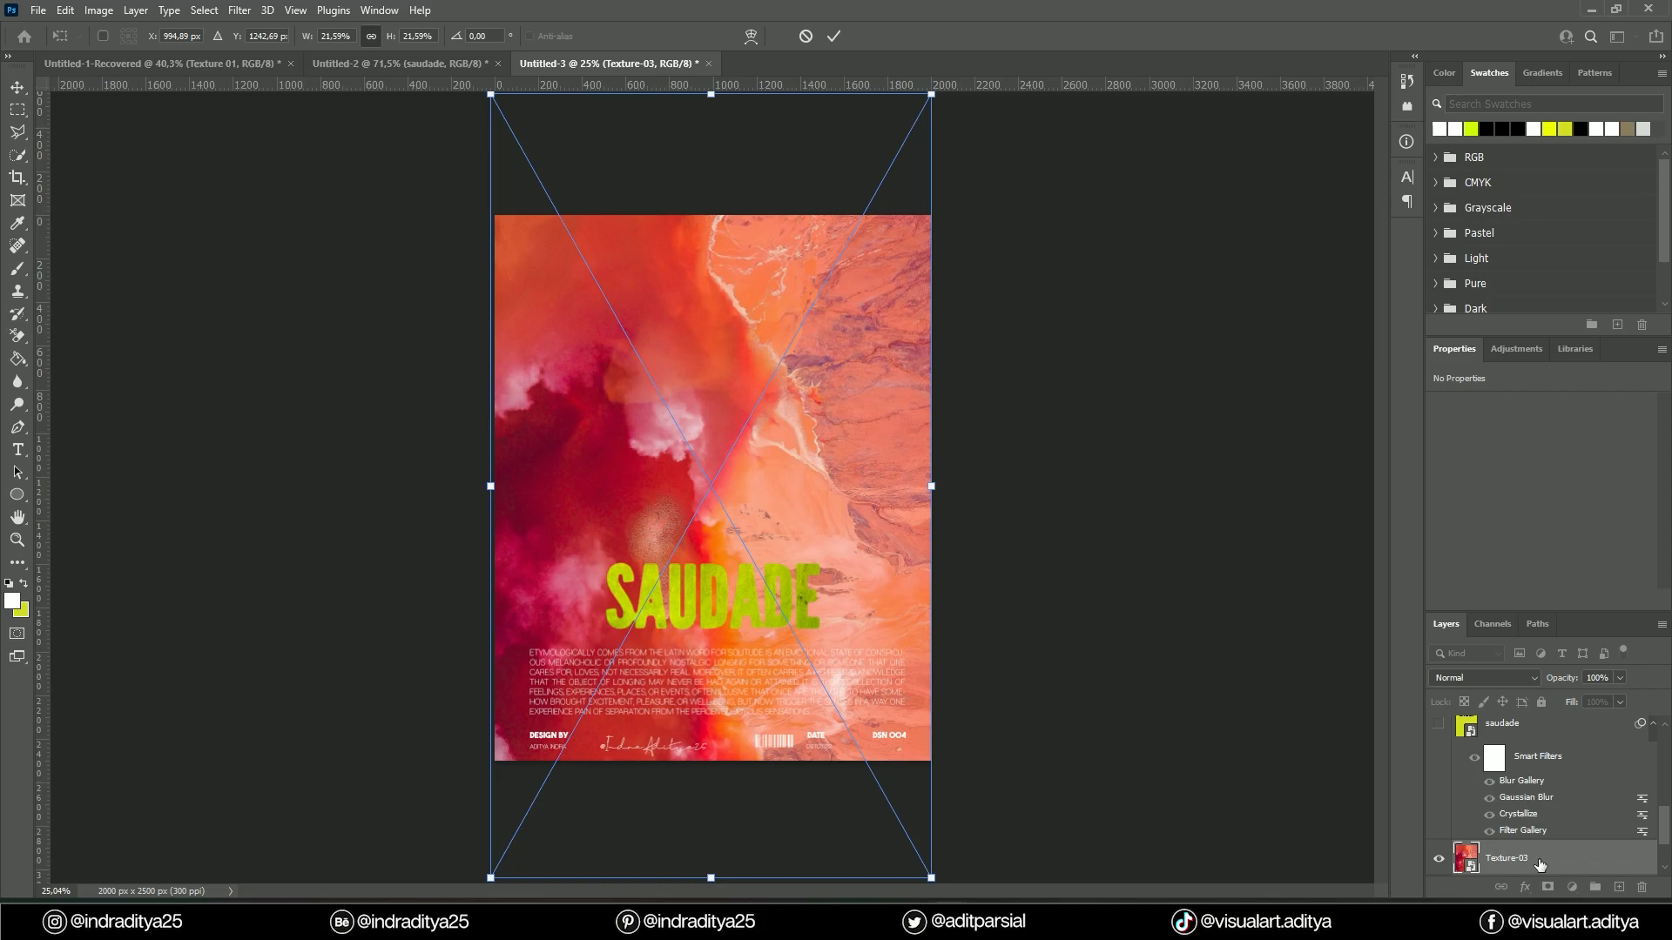
{"action": "left_click", "coordinate": [1484, 677]}
{"action": "left_click", "coordinate": [1277, 575]}
{"action": "right_click", "coordinate": [1597, 847]}
{"action": "left_click", "coordinate": [1492, 435]}
{"action": "right_click", "coordinate": [1565, 860]}
{"action": "left_click", "coordinate": [1513, 491]}
{"action": "key", "text": "ctrl+z"}
Step: Set the blending mode of the Texture-03 layer to Overlay
{"action": "left_click", "coordinate": [1484, 677]}
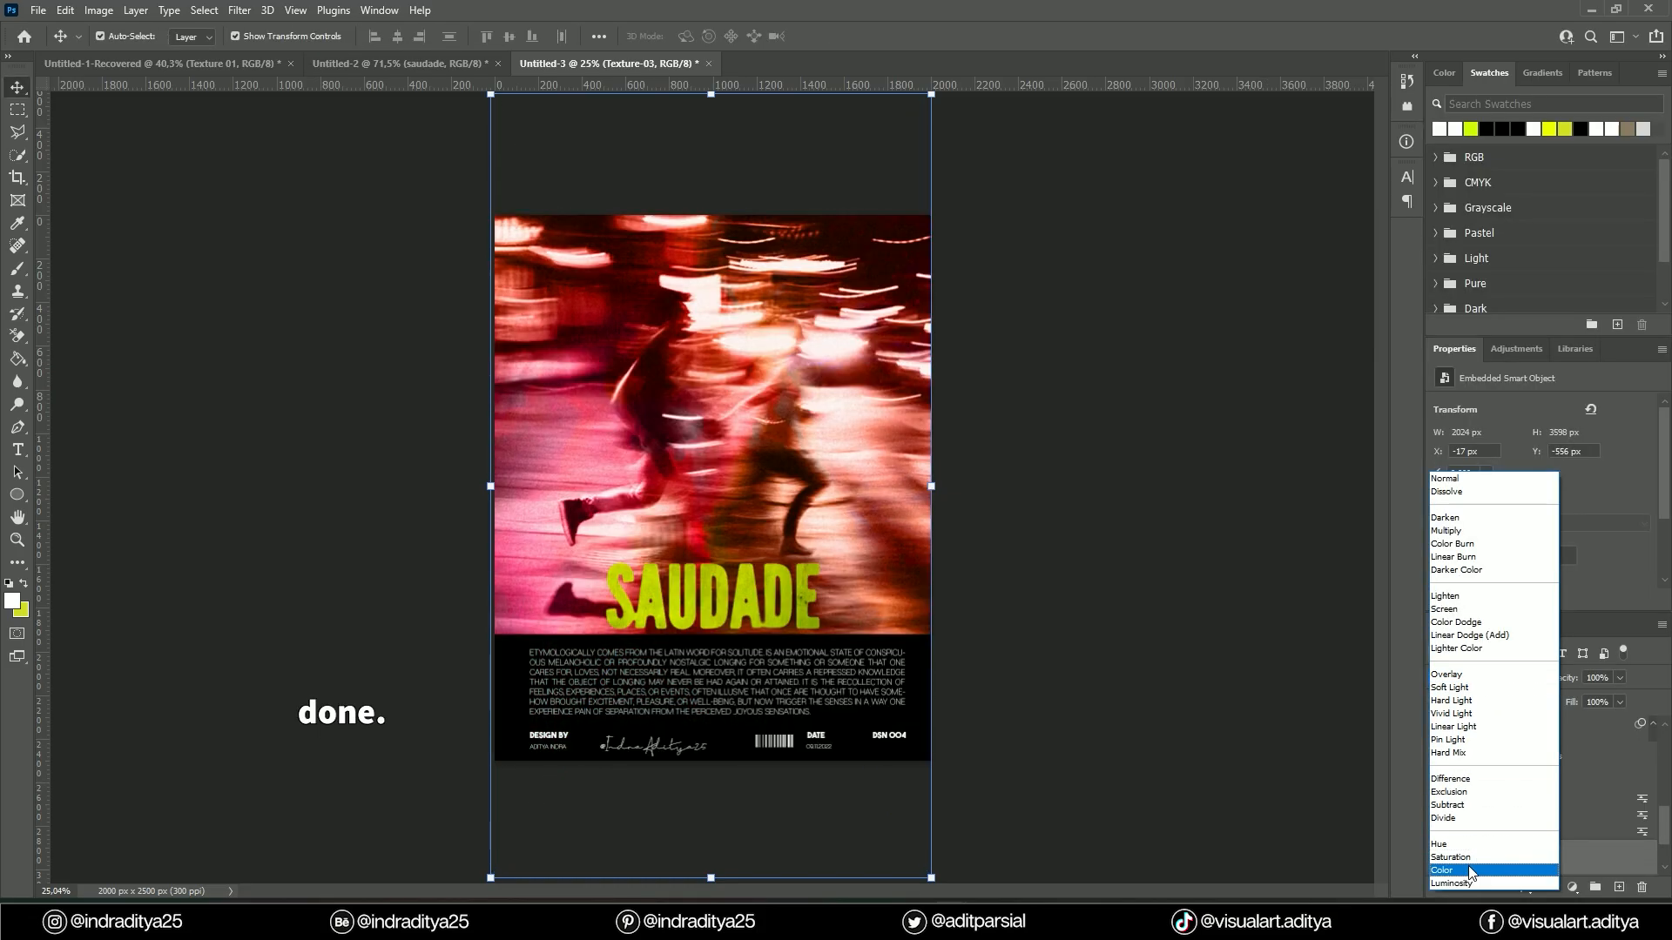
{"action": "left_click", "coordinate": [1461, 675]}
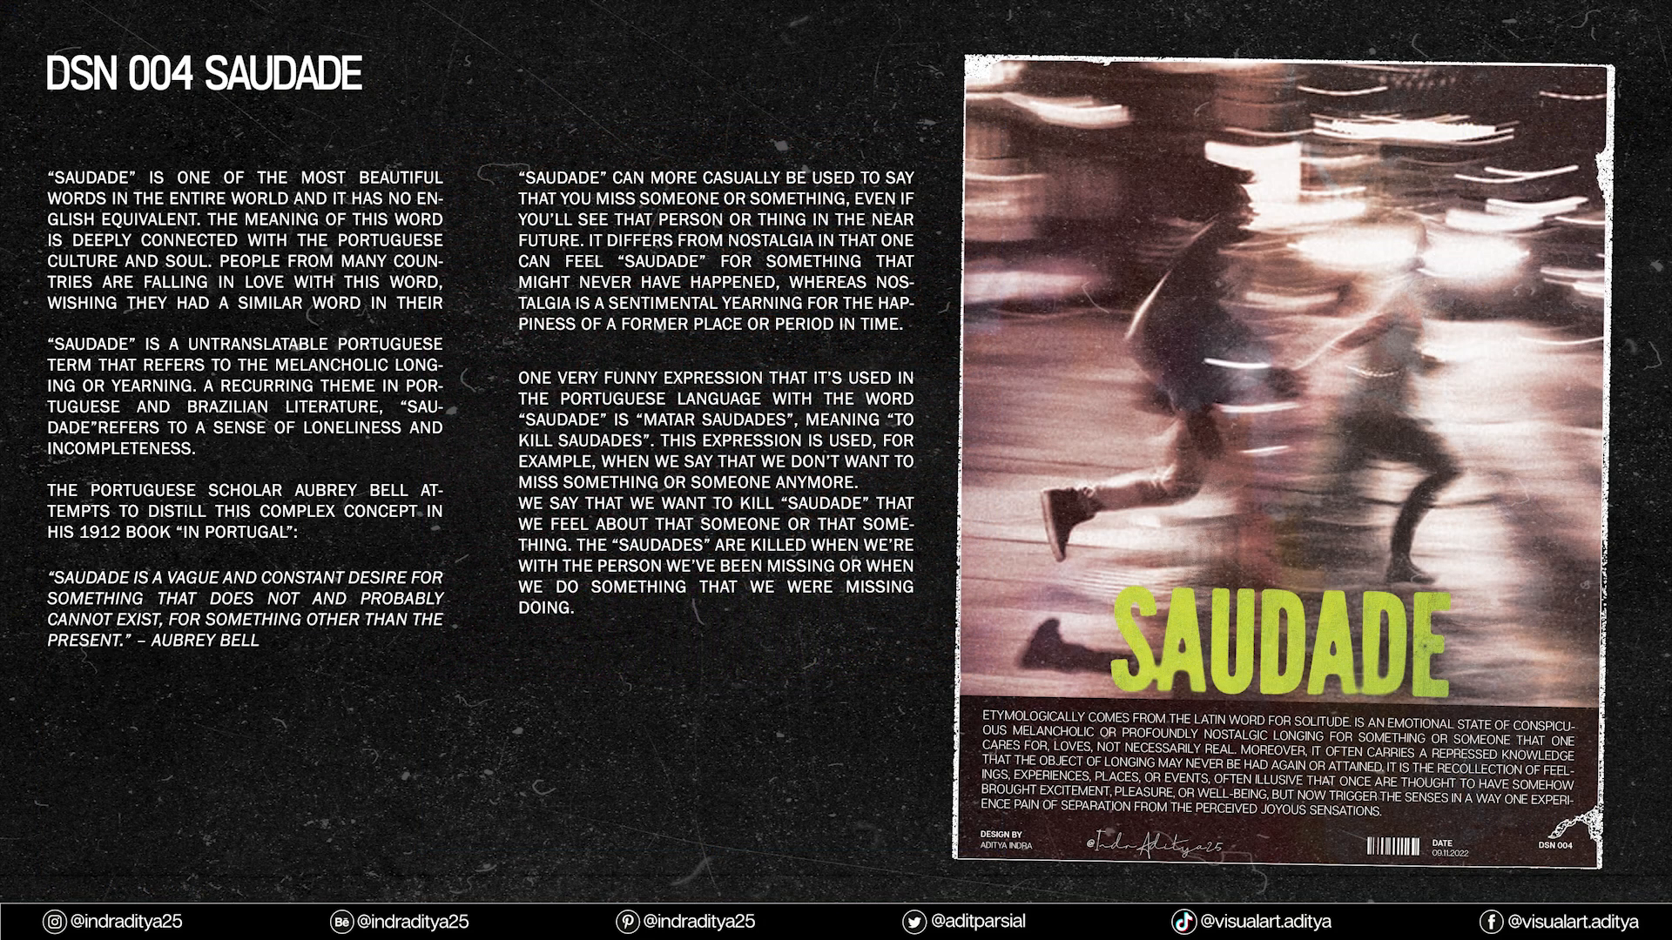